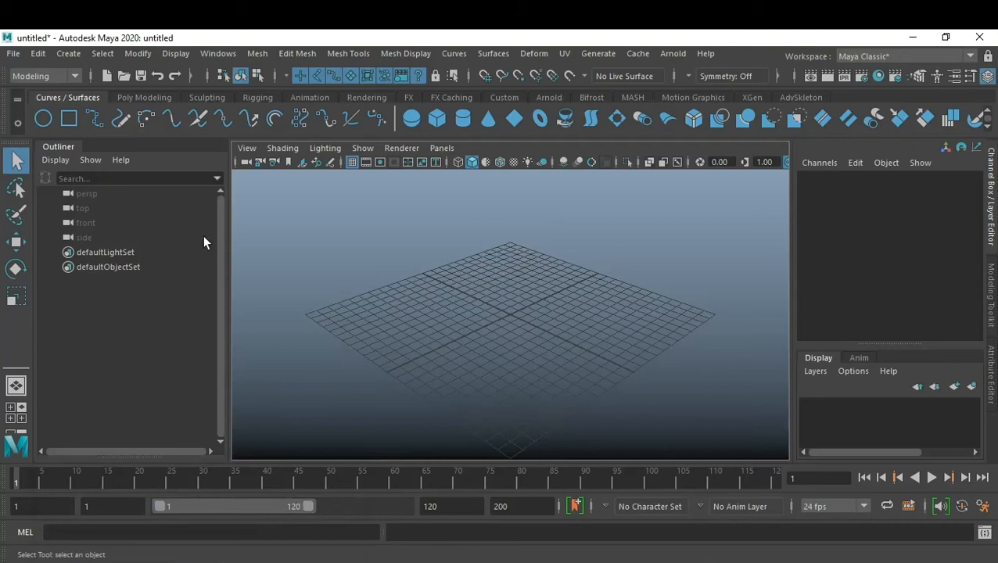
# Step: Import Sweep Fall.fbx from the Characters folder and show the whole character in textured shaded display
pyautogui.click(12, 54)
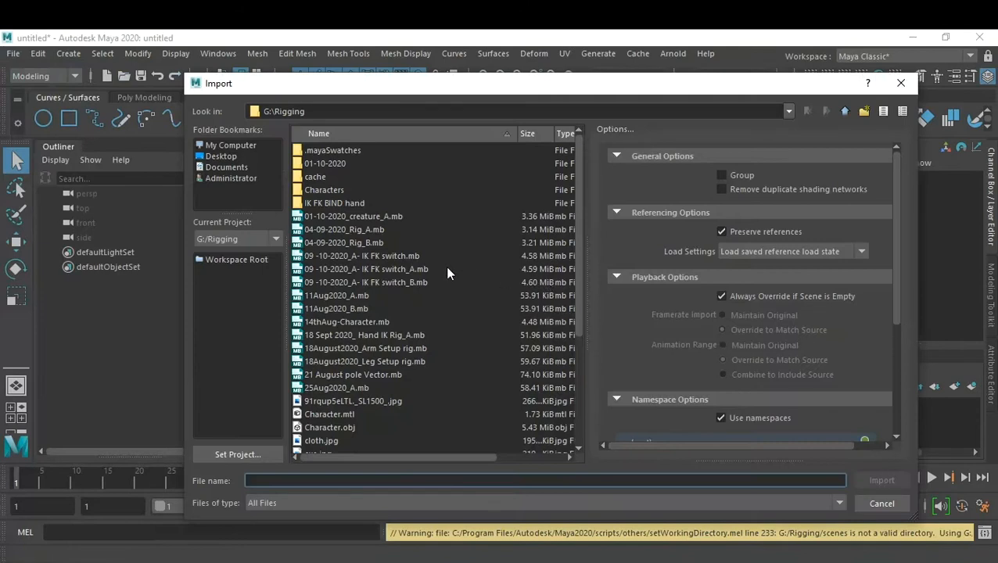
pyautogui.doubleClick(329, 189)
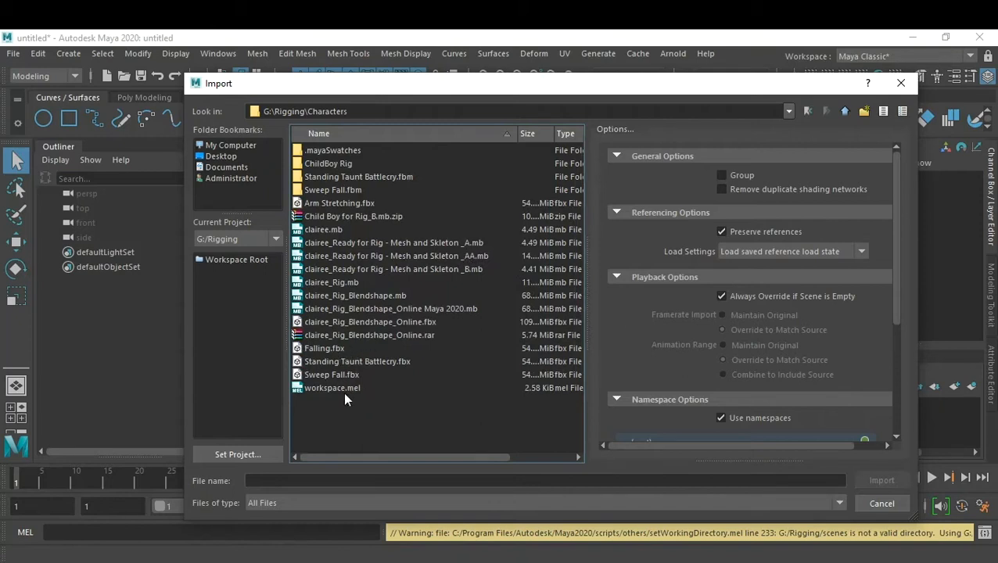
pyautogui.doubleClick(330, 374)
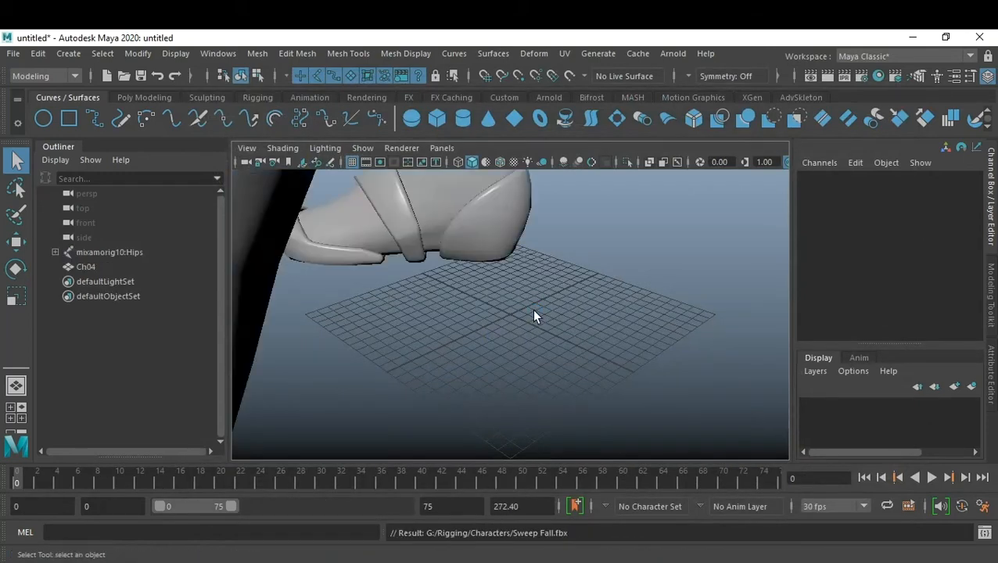
pyautogui.scroll(-15, 533, 311)
pyautogui.scroll(-2, 533, 311)
pyautogui.press('6')
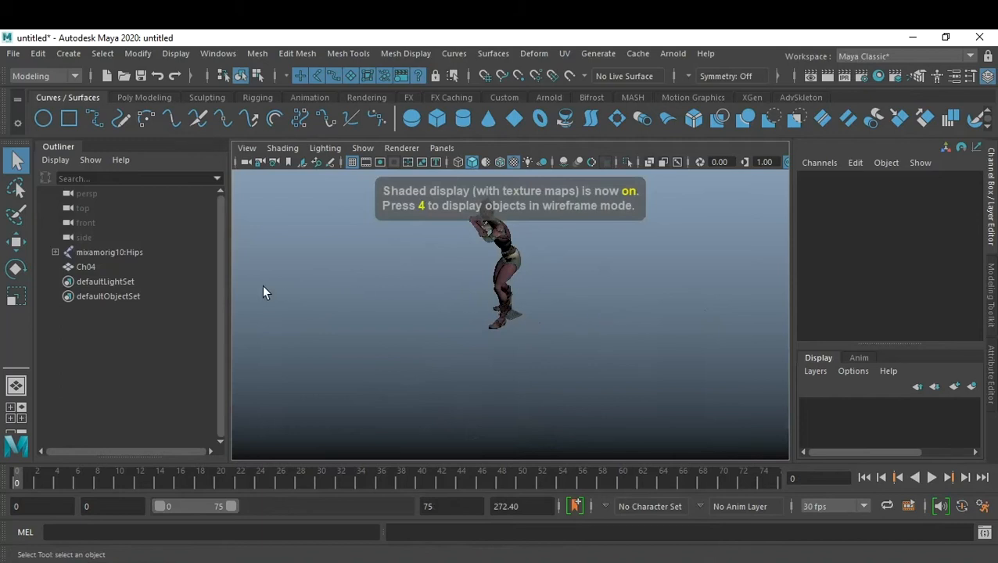
# Step: Group the mixamorig10:Hips skeleton hierarchy and clear the selection
pyautogui.click(125, 256)
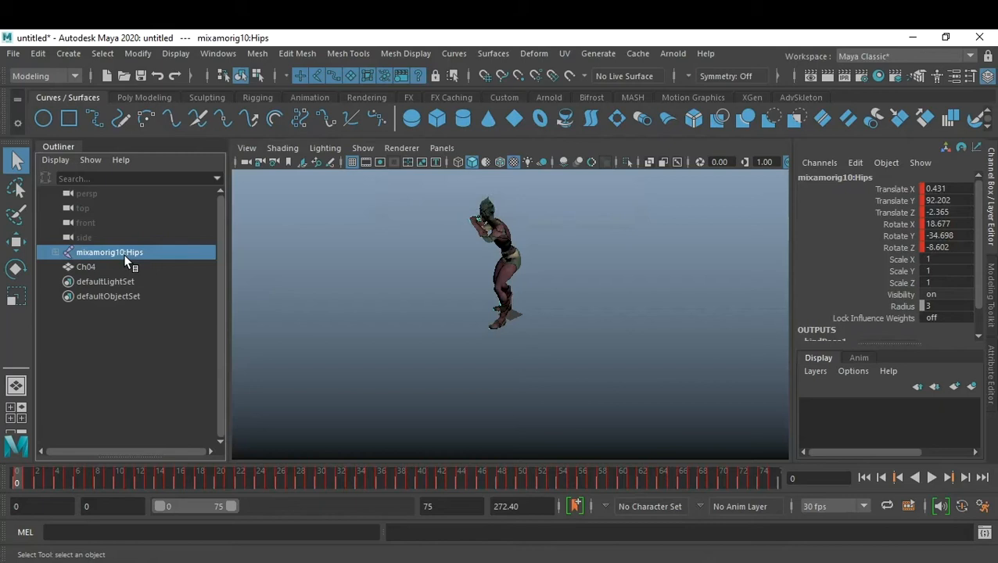
pyautogui.hotkey('ctrl', 'g')
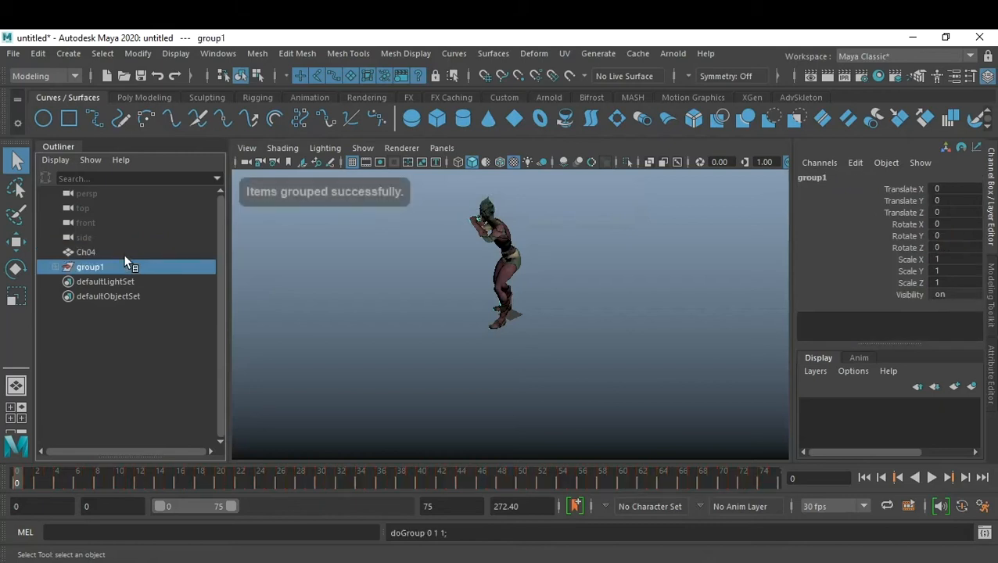
pyautogui.click(417, 321)
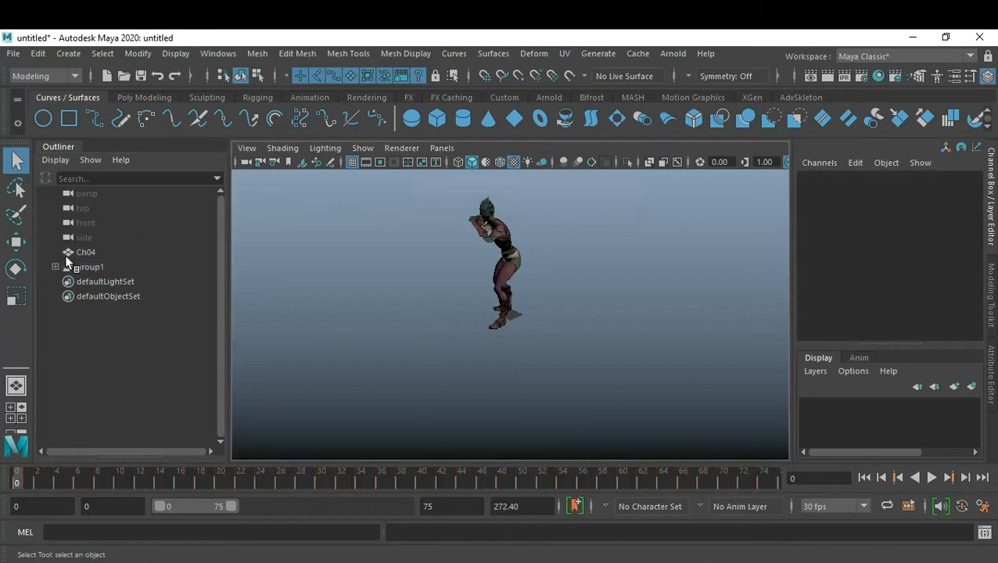
# Step: Frame the Ch04 character and play its animation from the start, stopping at frame 34
pyautogui.click(85, 252)
pyautogui.press('f')
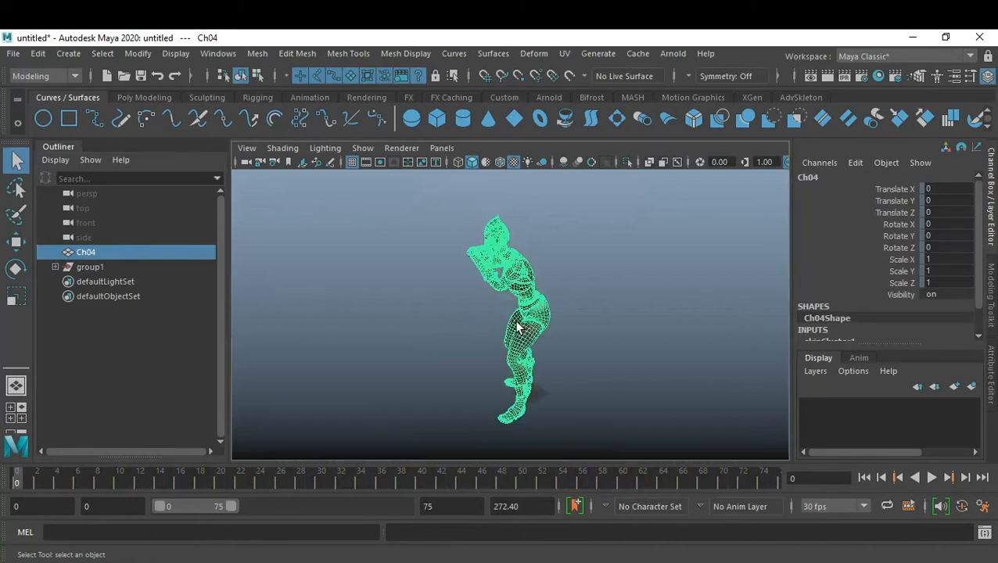
pyautogui.click(599, 317)
pyautogui.keyDown('alt'); pyautogui.moveTo(599, 317); pyautogui.dragTo(585, 291); pyautogui.keyUp('alt')
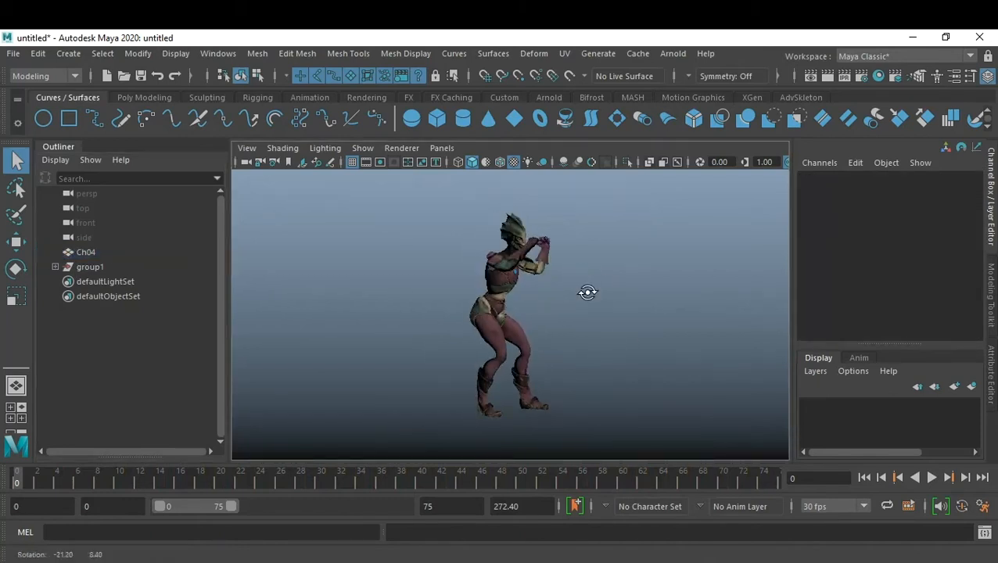
pyautogui.click(931, 477)
pyautogui.click(864, 477)
pyautogui.click(937, 476)
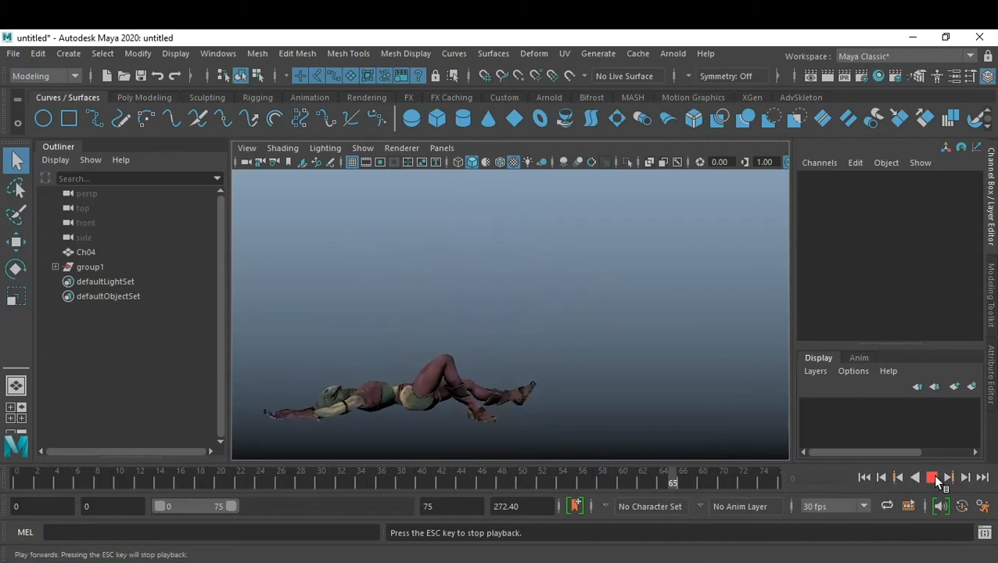
pyautogui.click(935, 476)
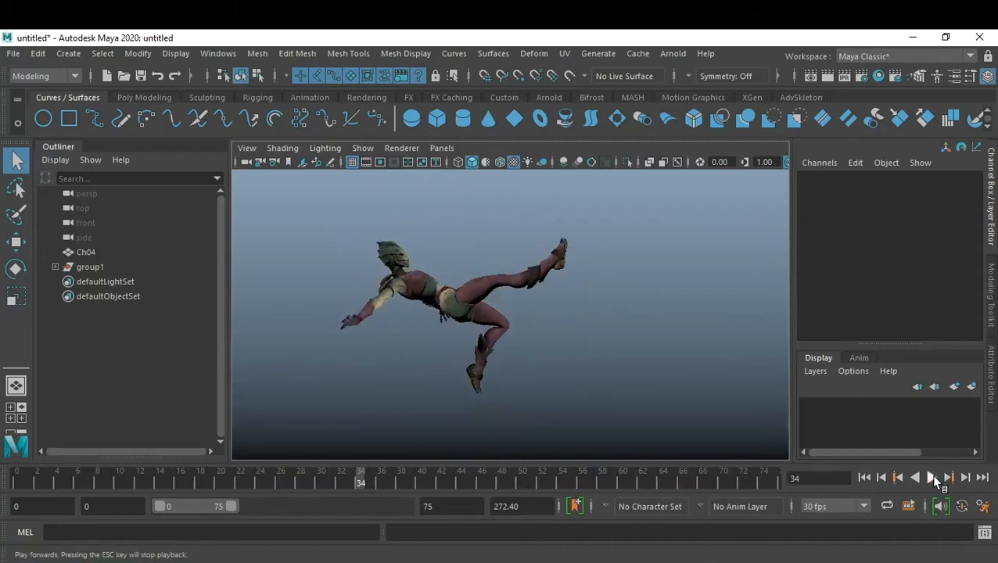
pyautogui.keyDown('alt'); pyautogui.moveTo(522, 279); pyautogui.dragTo(581, 324); pyautogui.keyUp('alt')
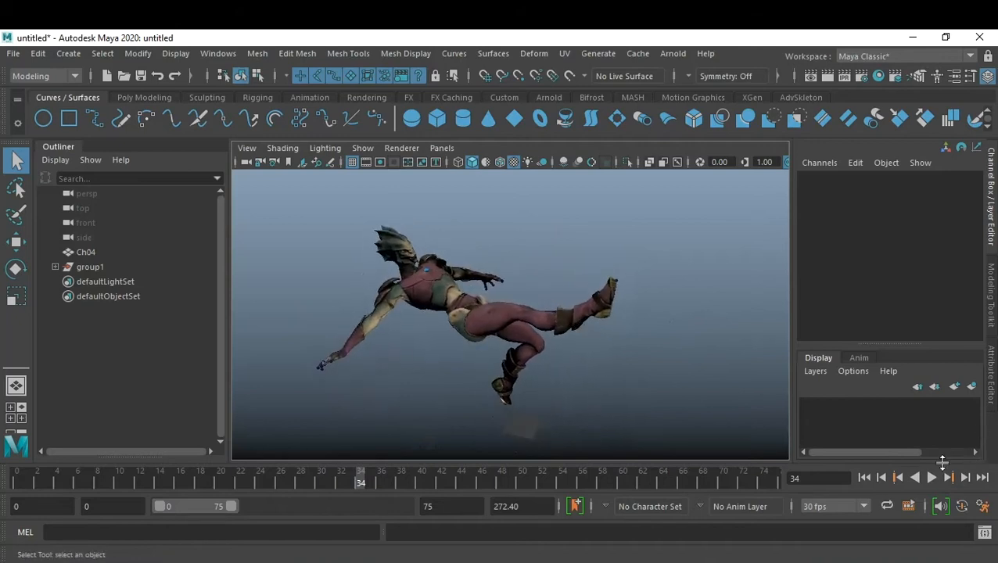
# Step: Examine the Ch04 mesh's UV layout in the UV Editor without the UV Toolkit, and minimize the editor
pyautogui.click(475, 334)
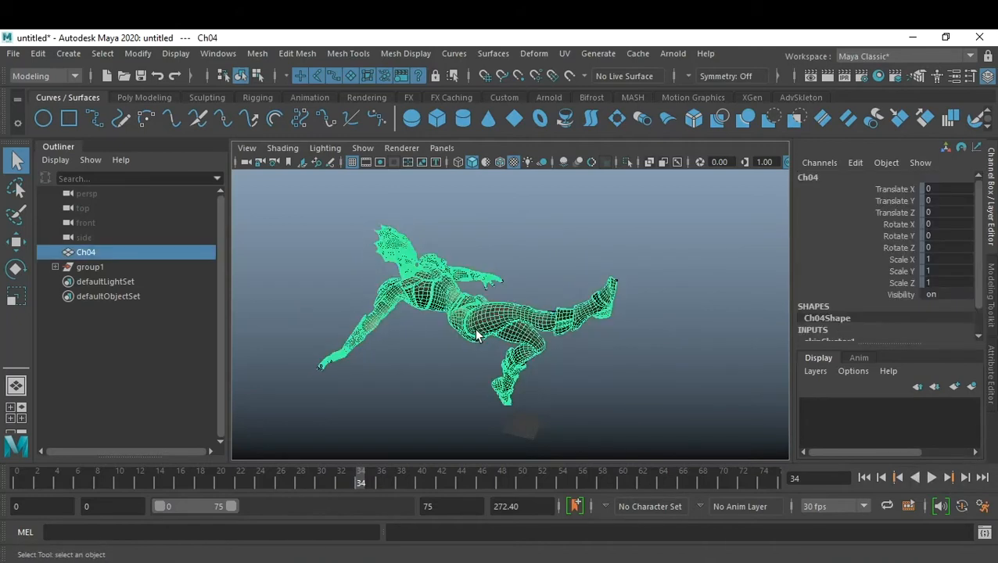
pyautogui.click(563, 53)
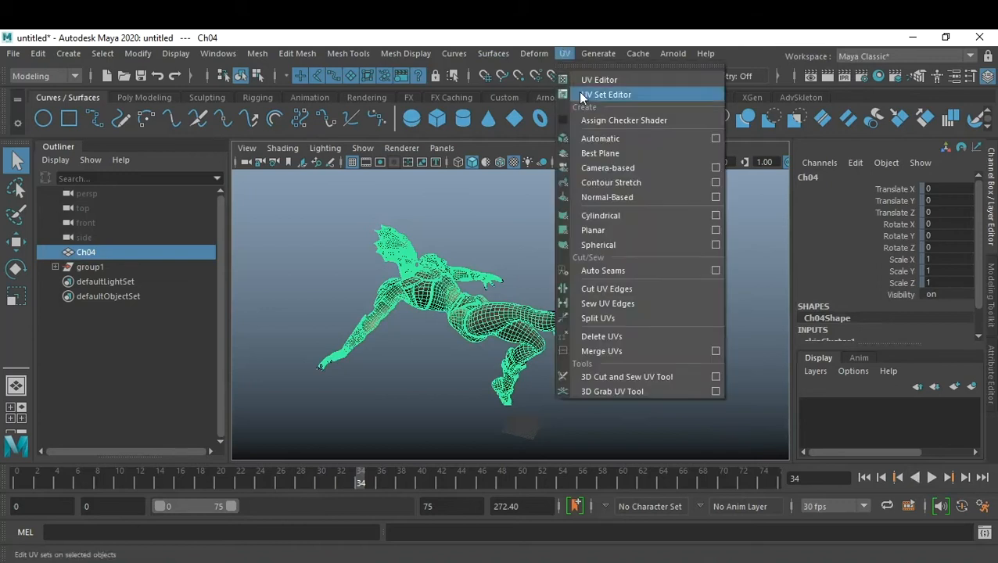
pyautogui.click(624, 79)
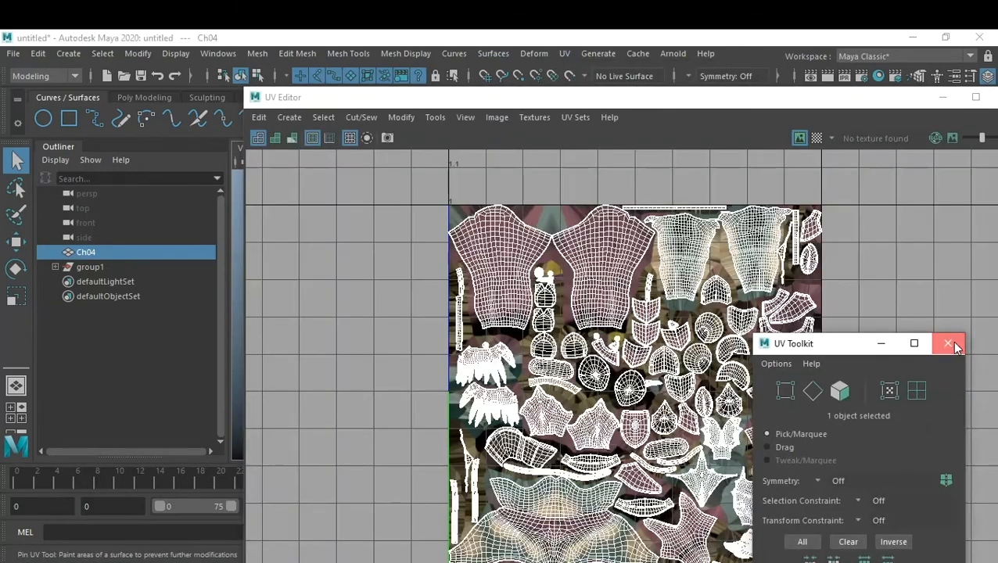
pyautogui.click(947, 344)
pyautogui.doubleClick(684, 105)
pyautogui.scroll(-2, 590, 275)
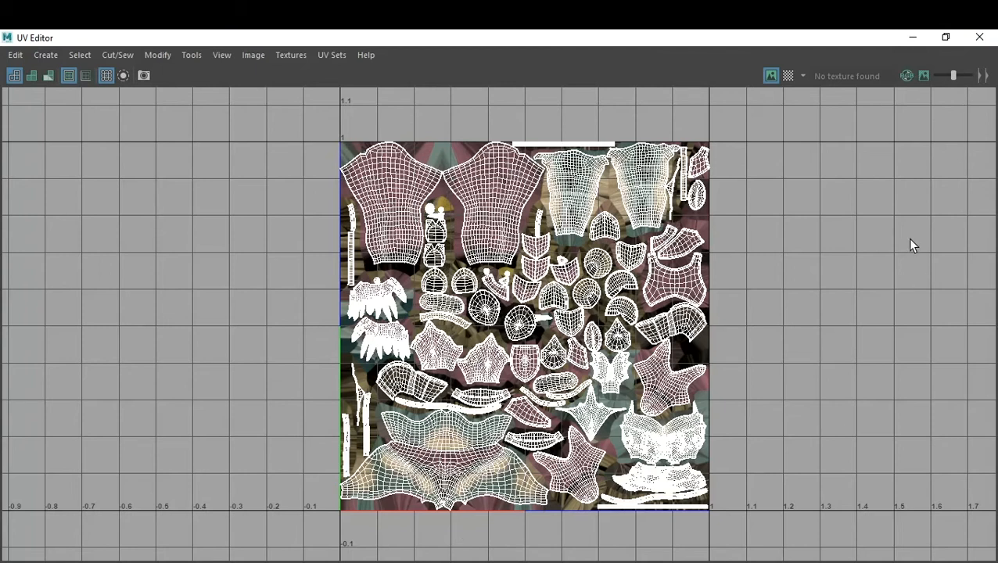
pyautogui.click(944, 36)
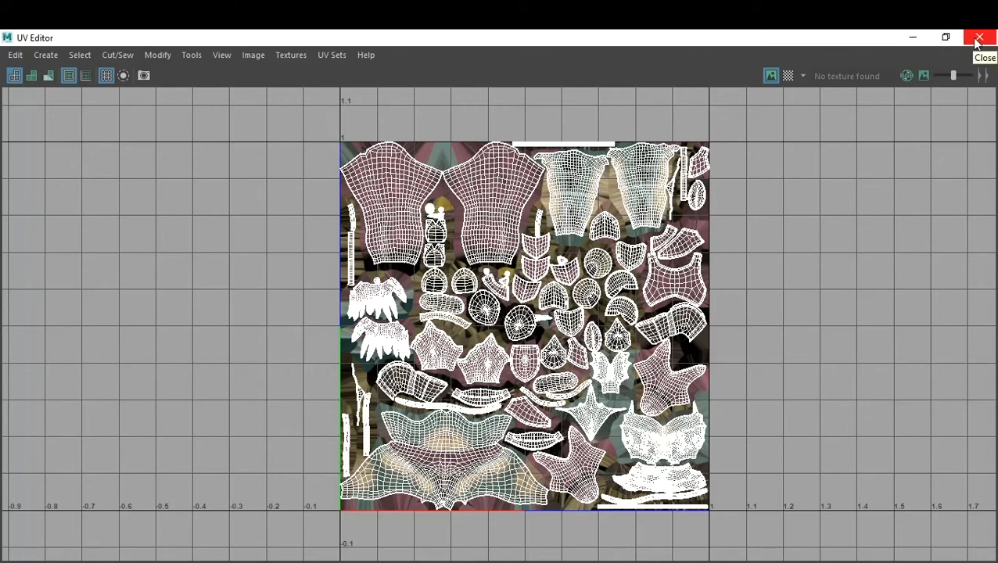
pyautogui.click(912, 38)
pyautogui.click(689, 306)
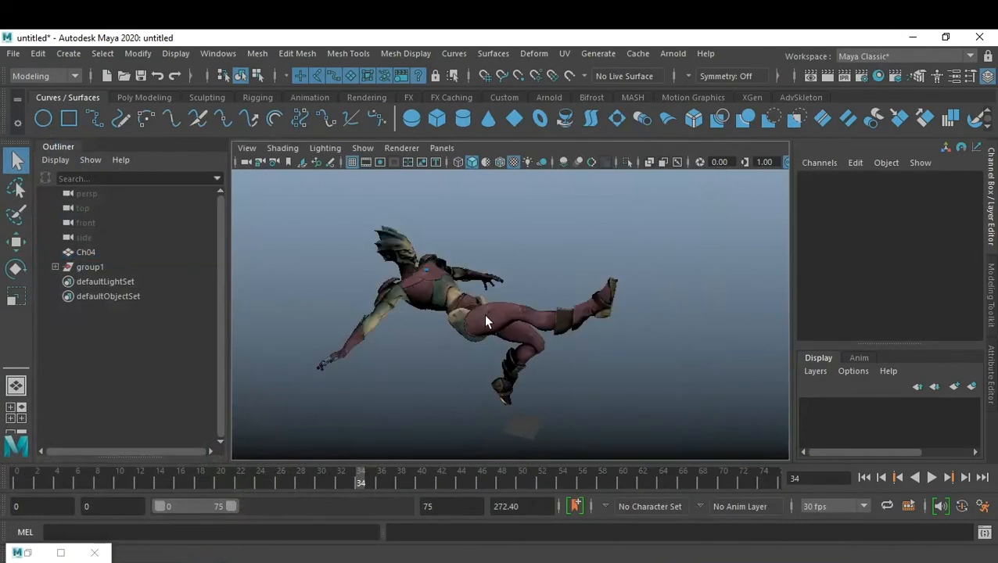
pyautogui.click(400, 282)
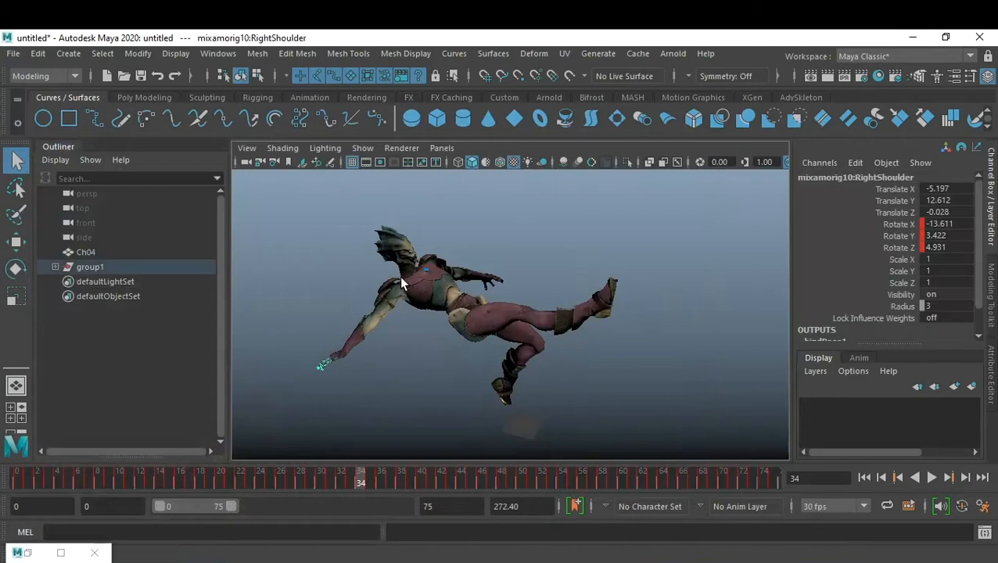
pyautogui.click(400, 281)
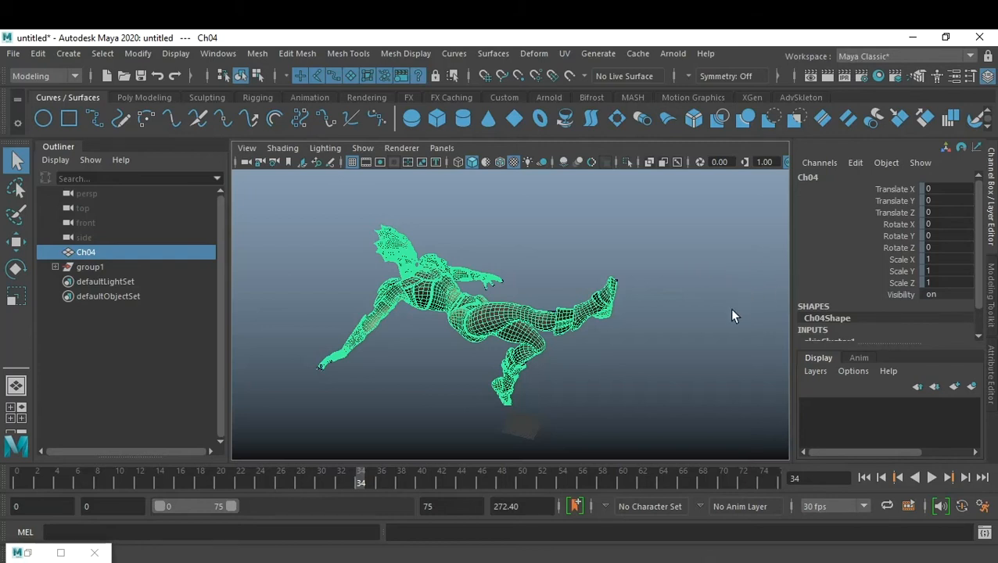
pyautogui.click(702, 329)
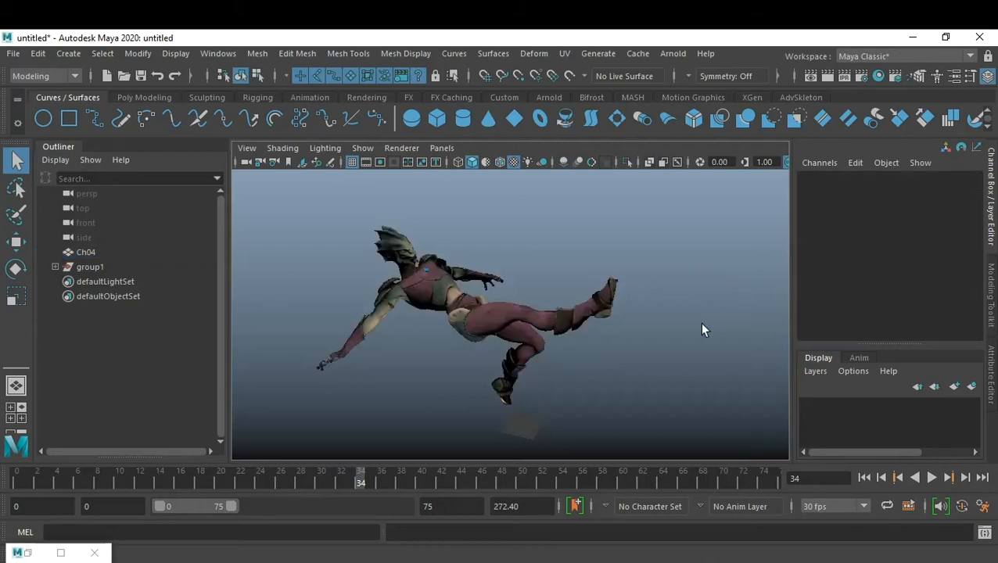
# Step: Change the type of the Ch04_body material on the Ch04 mesh to Lambert
pyautogui.click(423, 301)
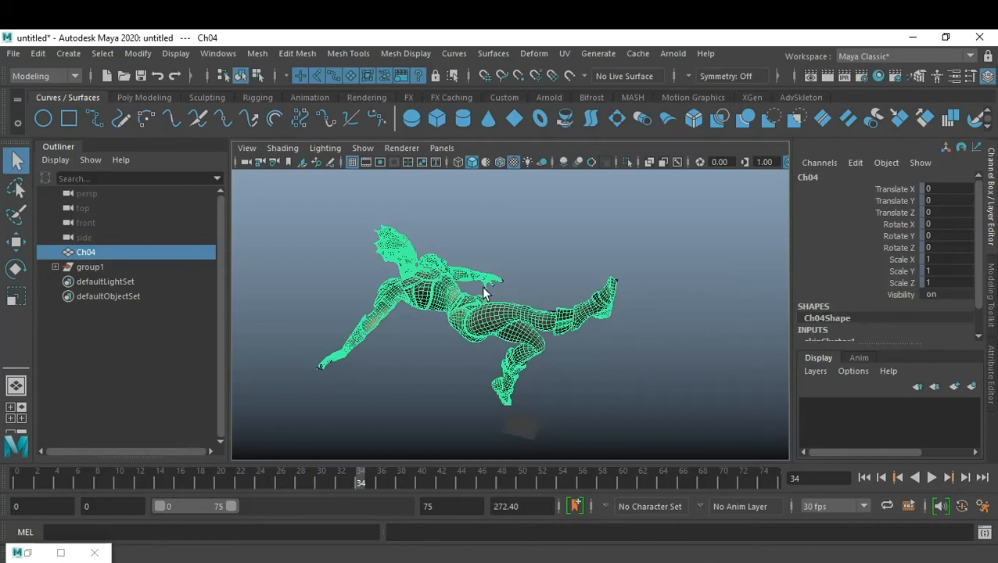
pyautogui.hotkey('ctrl', 'a')
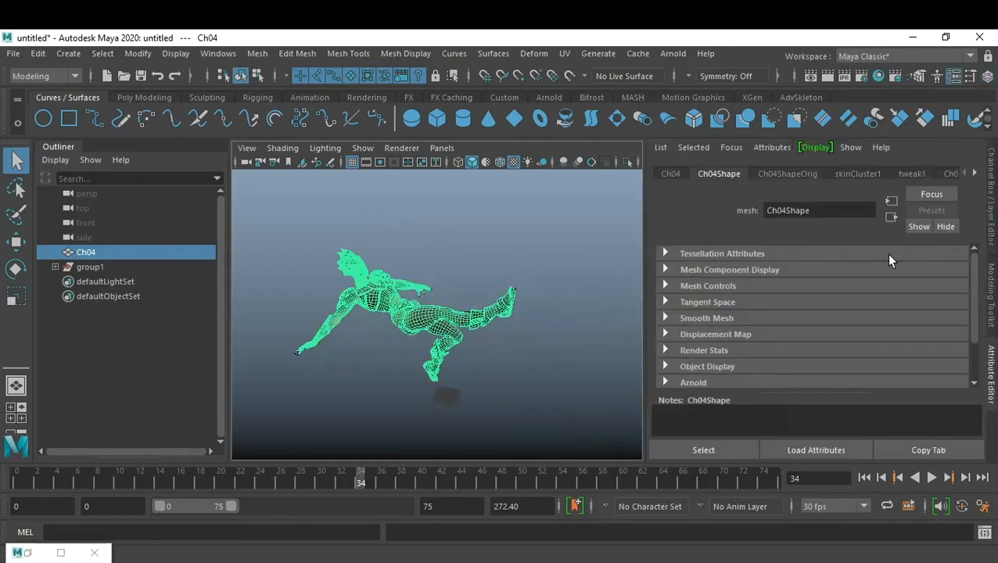
pyautogui.click(974, 173)
pyautogui.click(934, 174)
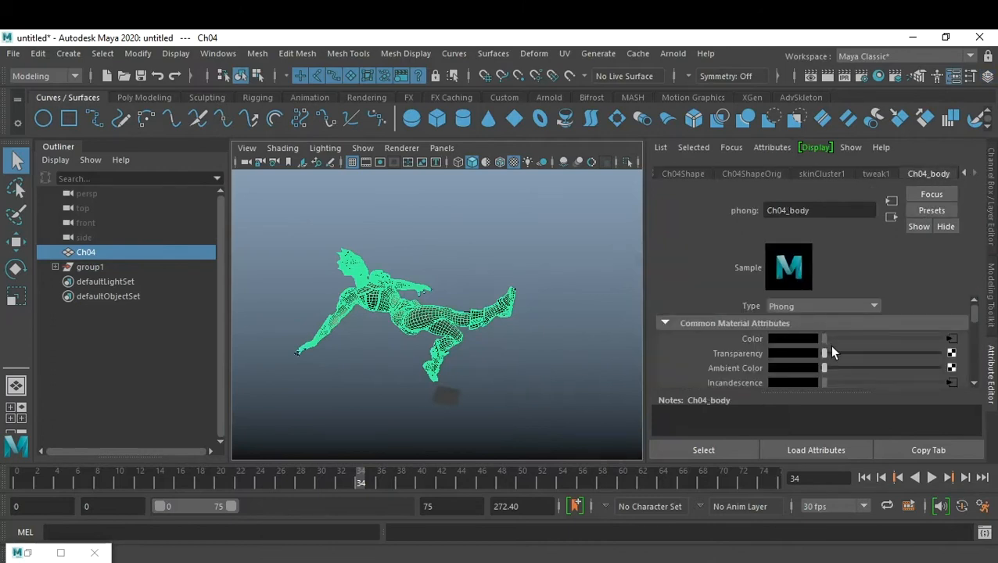
pyautogui.click(837, 306)
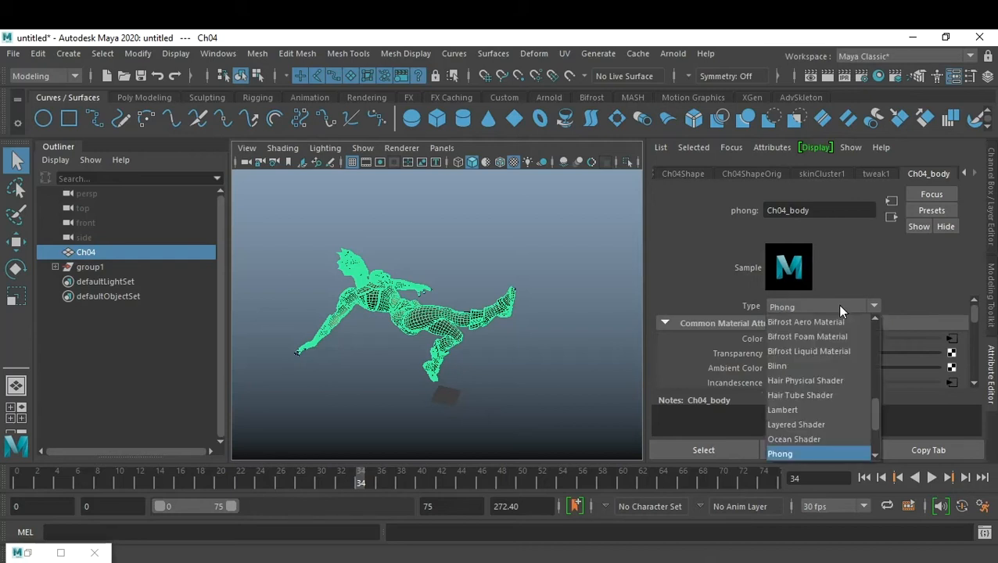
pyautogui.click(808, 412)
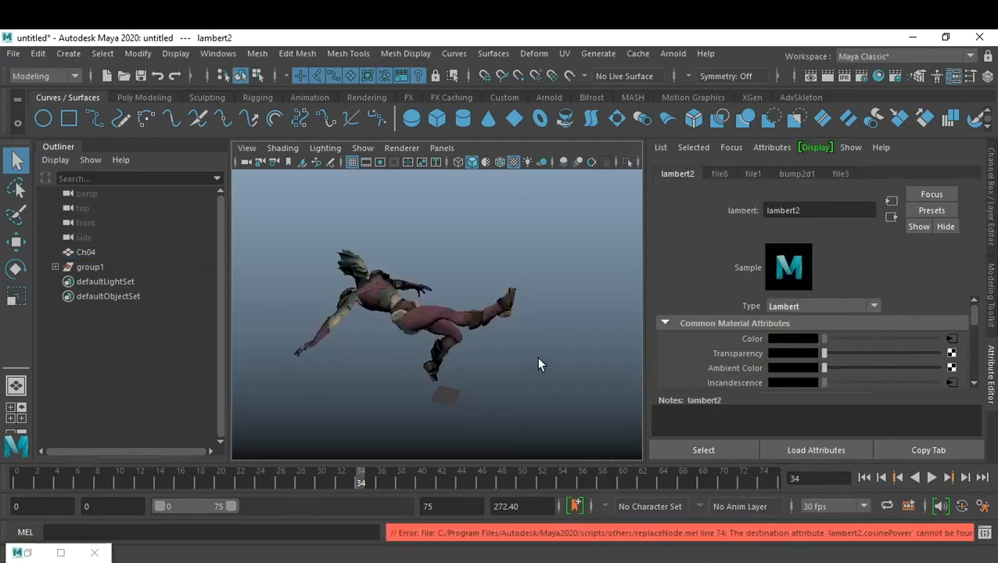
# Step: Connect a File texture to the Lambert material's transparency and enable Pre Filter on it
pyautogui.keyDown('alt'); pyautogui.moveTo(439, 314); pyautogui.dragTo(409, 343); pyautogui.keyUp('alt')
pyautogui.keyDown('alt'); pyautogui.moveTo(453, 346); pyautogui.dragTo(502, 338, button='right'); pyautogui.keyUp('alt')
pyautogui.keyDown('alt'); pyautogui.moveTo(503, 338); pyautogui.dragTo(532, 351, button='middle'); pyautogui.keyUp('alt')
pyautogui.moveTo(532, 352)
pyautogui.keyDown('alt'); pyautogui.mouseDown()
pyautogui.moveTo(505, 332)
pyautogui.moveTo(521, 346)
pyautogui.mouseUp(); pyautogui.keyUp('alt')
pyautogui.keyDown('alt'); pyautogui.moveTo(521, 346); pyautogui.dragTo(533, 353, button='middle'); pyautogui.keyUp('alt')
pyautogui.keyDown('alt'); pyautogui.moveTo(534, 356); pyautogui.dragTo(518, 340); pyautogui.keyUp('alt')
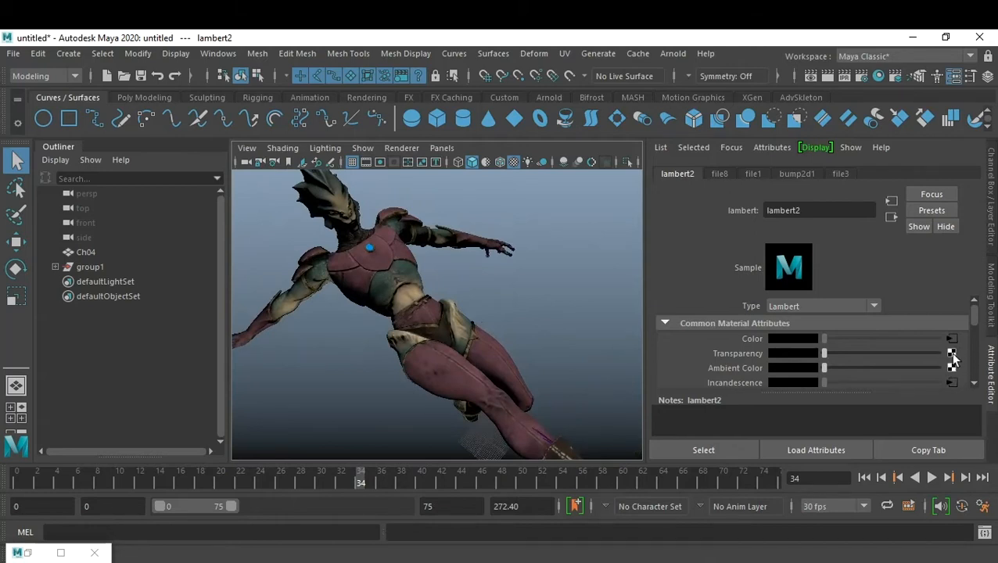
pyautogui.click(953, 358)
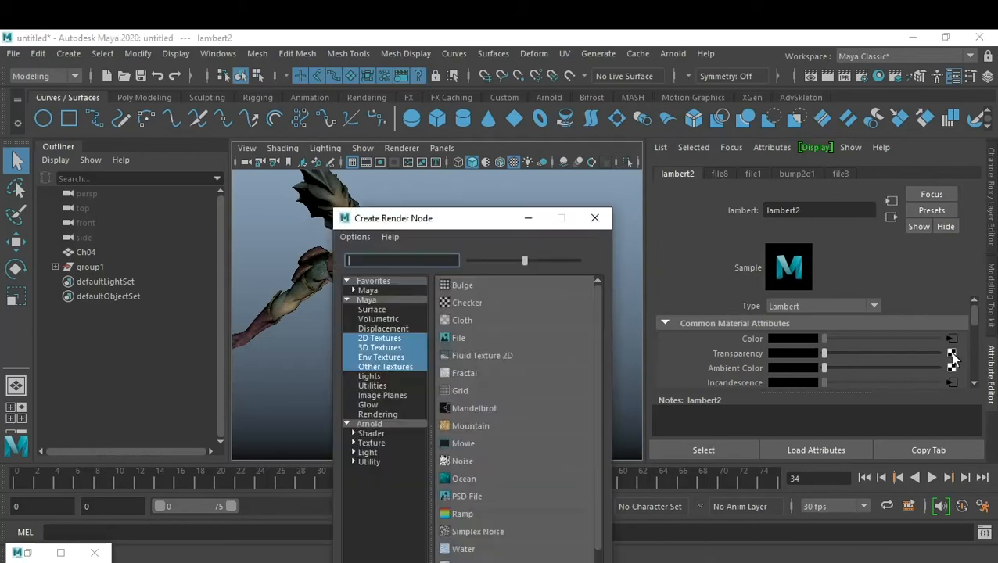
pyautogui.click(452, 335)
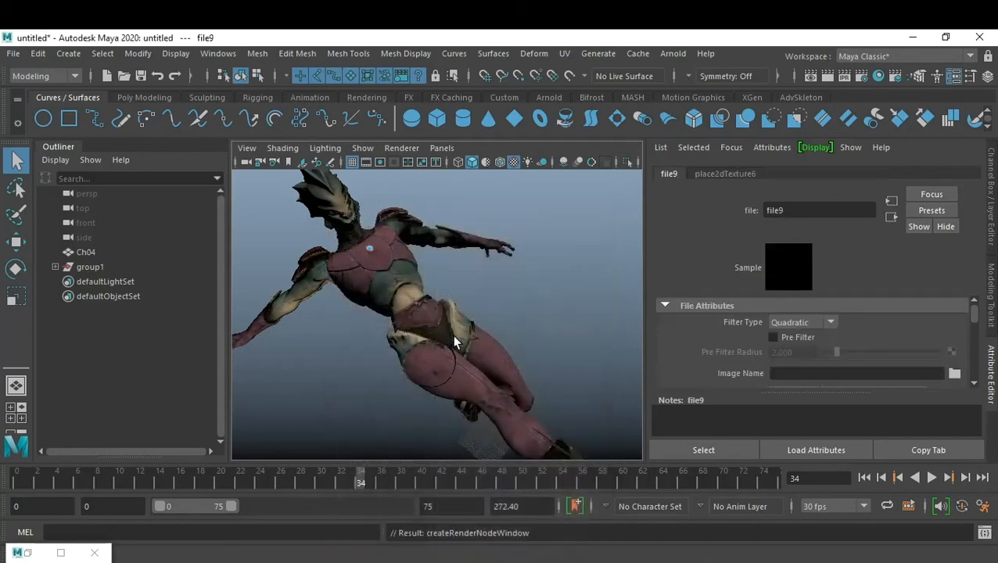
pyautogui.click(781, 337)
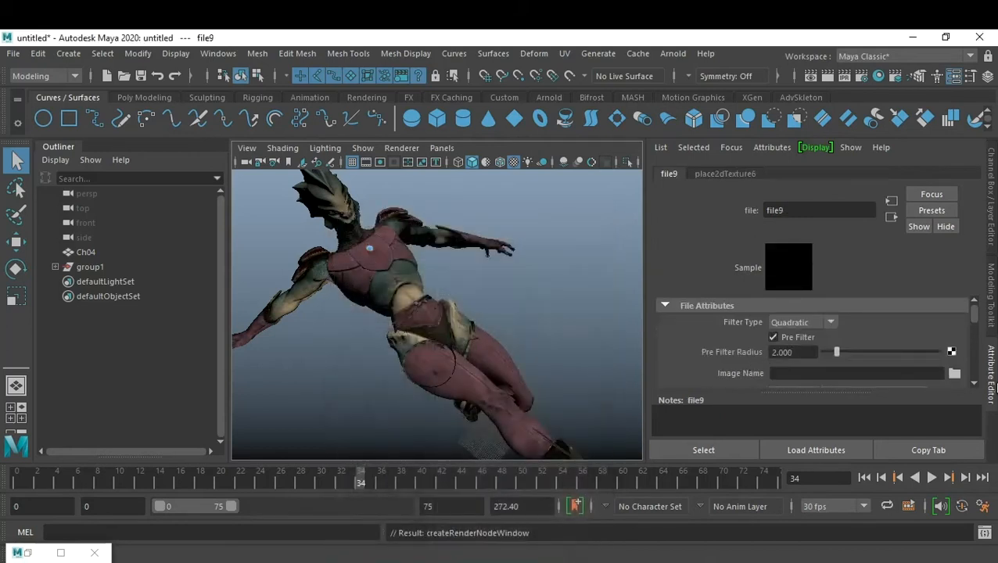
# Step: Browse to the AA folder on the Desktop for the file texture's image and preview several frames of the black-and-white sequence
pyautogui.click(954, 374)
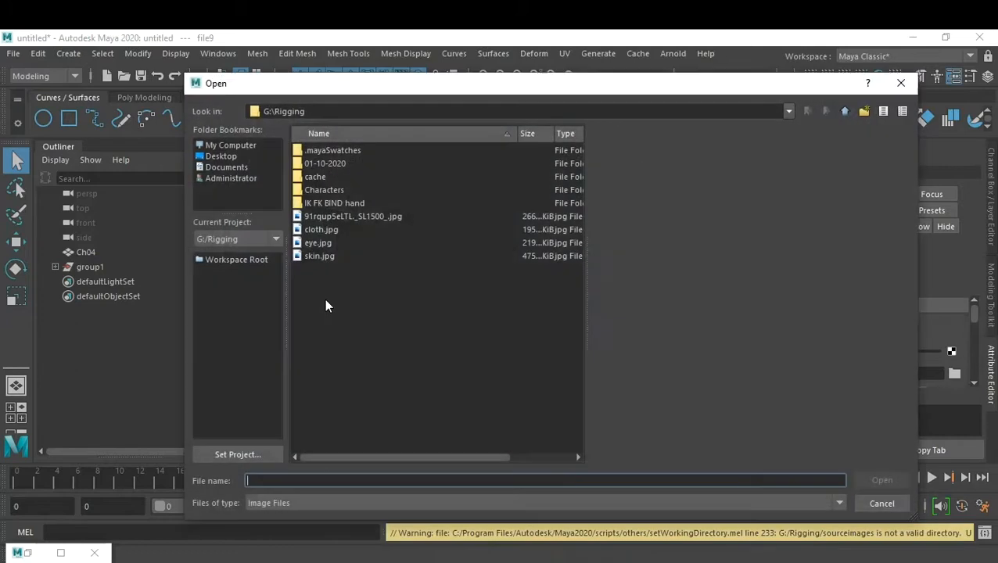
pyautogui.click(224, 157)
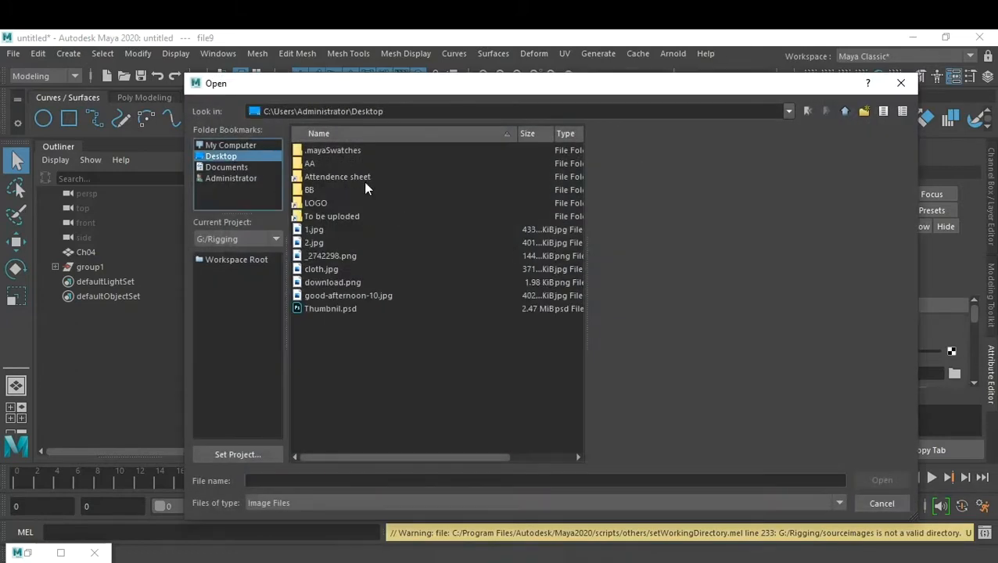
pyautogui.doubleClick(310, 163)
pyautogui.click(318, 162)
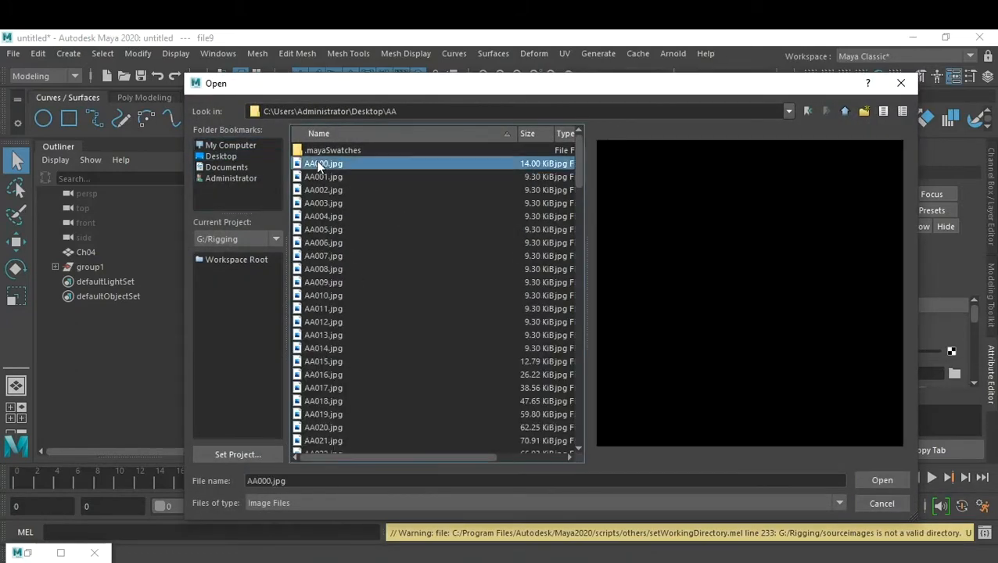
pyautogui.click(329, 242)
pyautogui.click(328, 308)
pyautogui.click(314, 388)
pyautogui.scroll(-2, 313, 388)
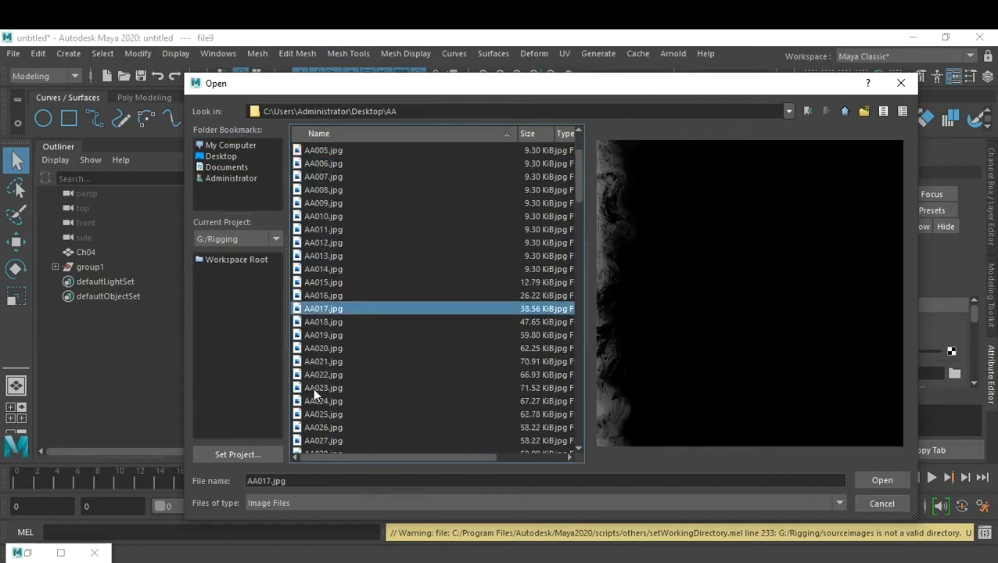
pyautogui.click(317, 413)
pyautogui.scroll(-3, 337, 395)
pyautogui.click(328, 401)
pyautogui.scroll(-3, 327, 401)
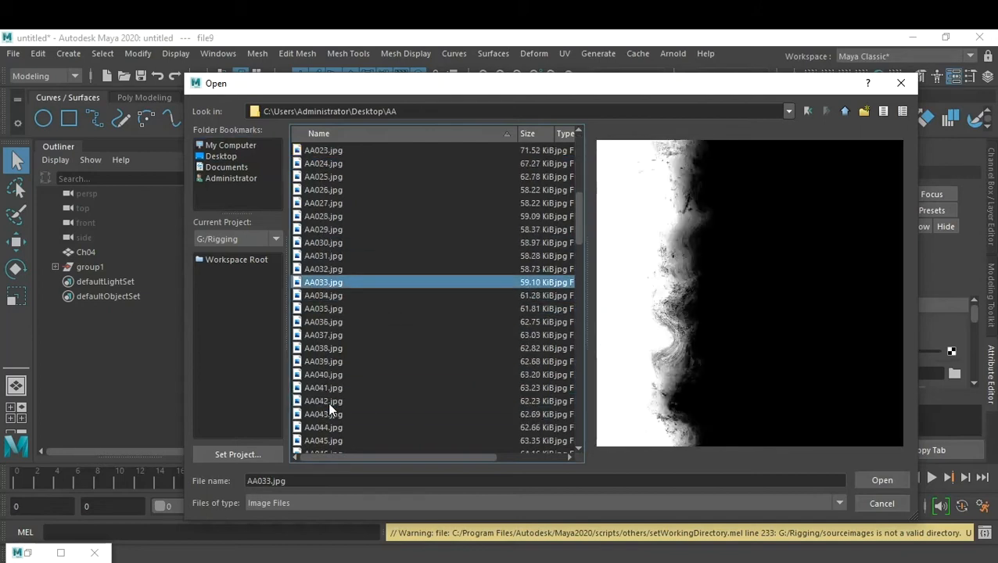
pyautogui.click(327, 401)
pyautogui.scroll(8, 395, 320)
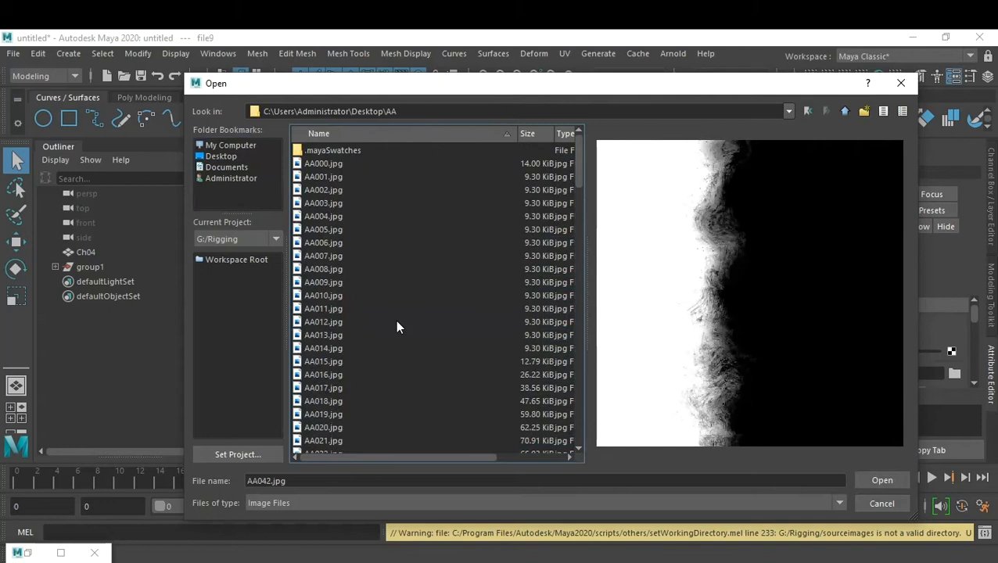
# Step: Load AA000.jpg as the file texture's image and enable Use Image Sequence
pyautogui.click(330, 163)
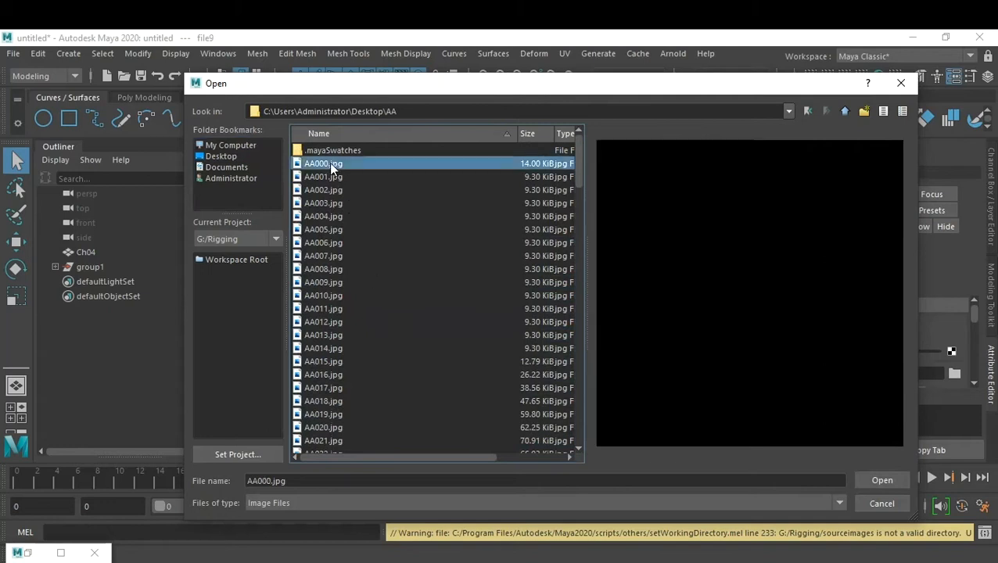
pyautogui.click(873, 479)
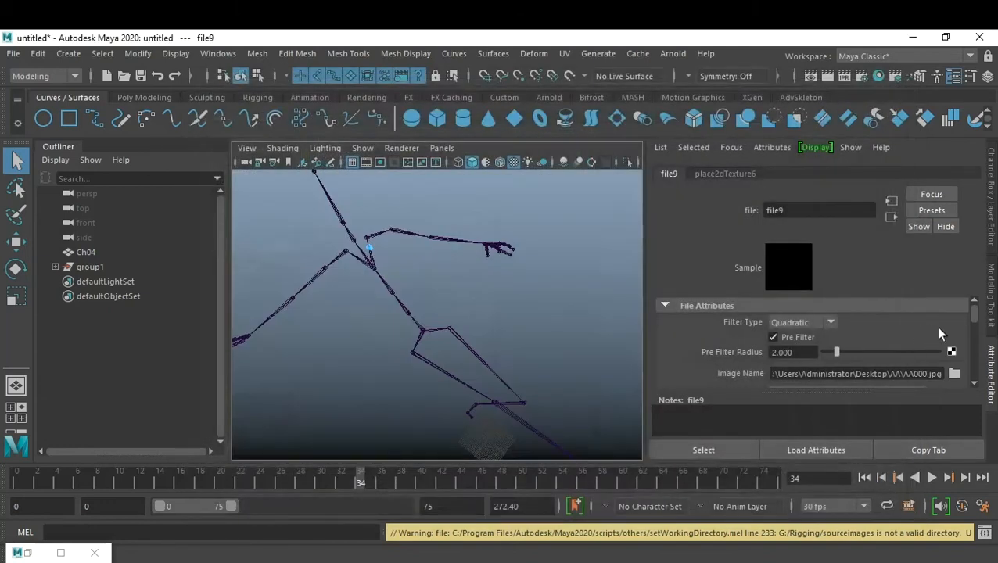
pyautogui.scroll(-5, 938, 332)
pyautogui.scroll(2, 907, 333)
pyautogui.click(802, 353)
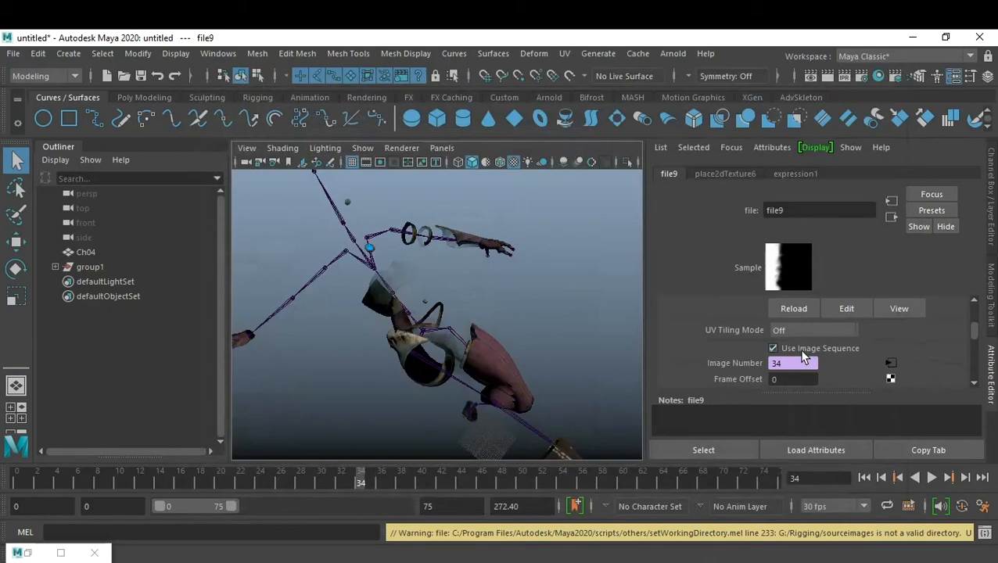
# Step: Play the animation from frame 0 to check the transparency sequence, stopping at frame 9
pyautogui.moveTo(368, 470); pyautogui.dragTo(31, 448)
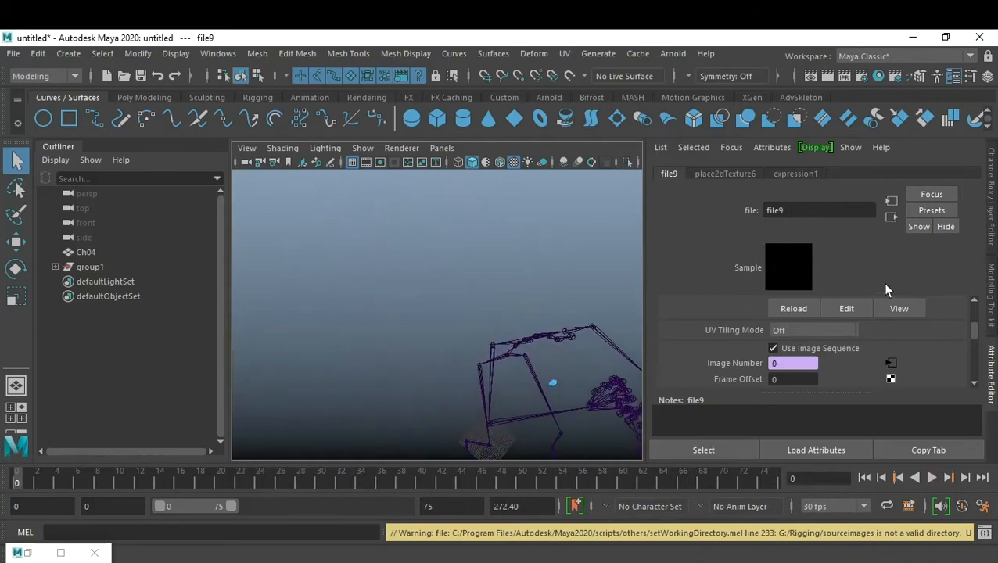
pyautogui.click(931, 477)
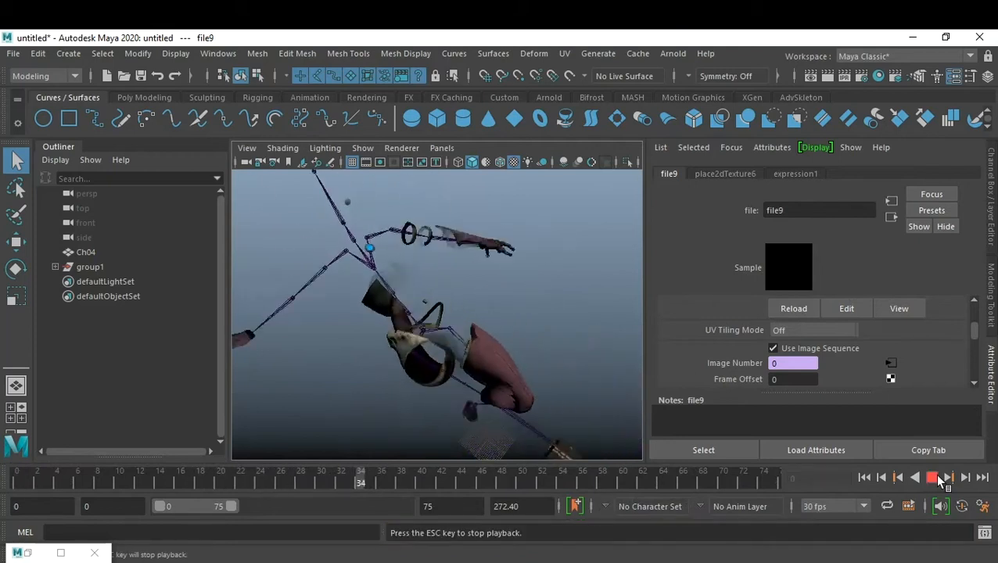
pyautogui.click(934, 478)
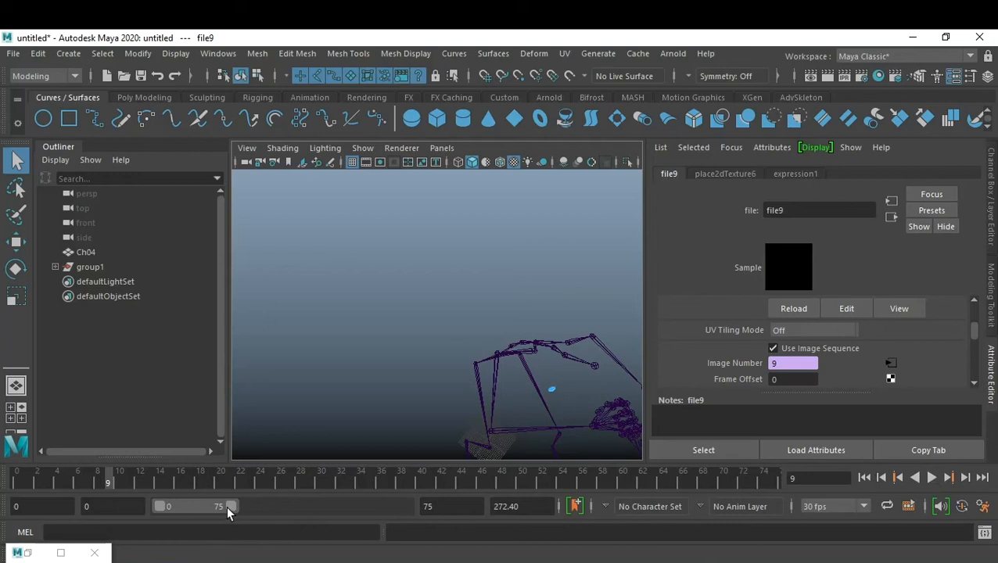
# Step: Set the playback range's end frame to 100
pyautogui.doubleClick(437, 506)
pyautogui.write('100')
pyautogui.press('Return')
pyautogui.click(381, 503)
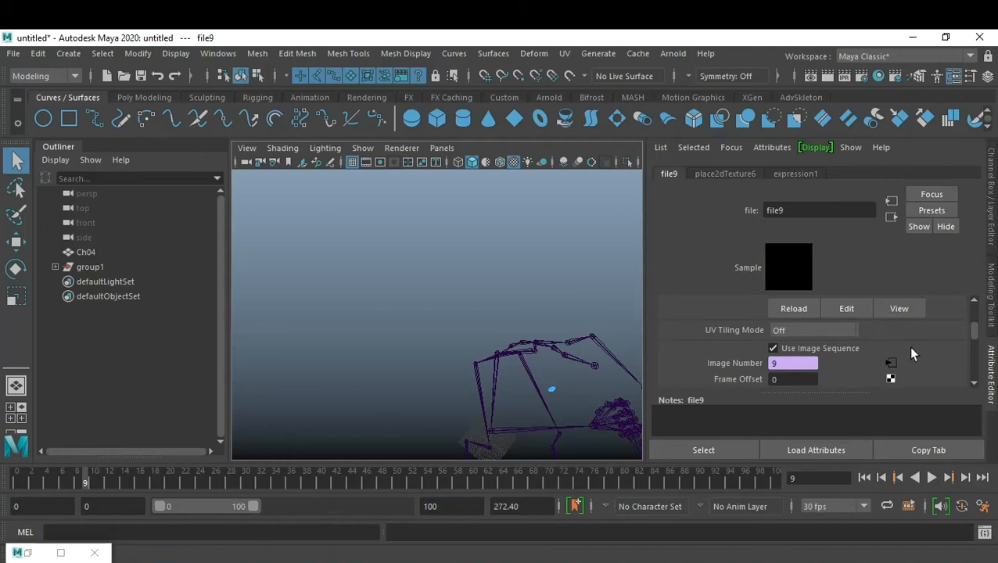
# Step: Enable Invert in the Effects attributes of the transparency file texture
pyautogui.scroll(-5, 905, 342)
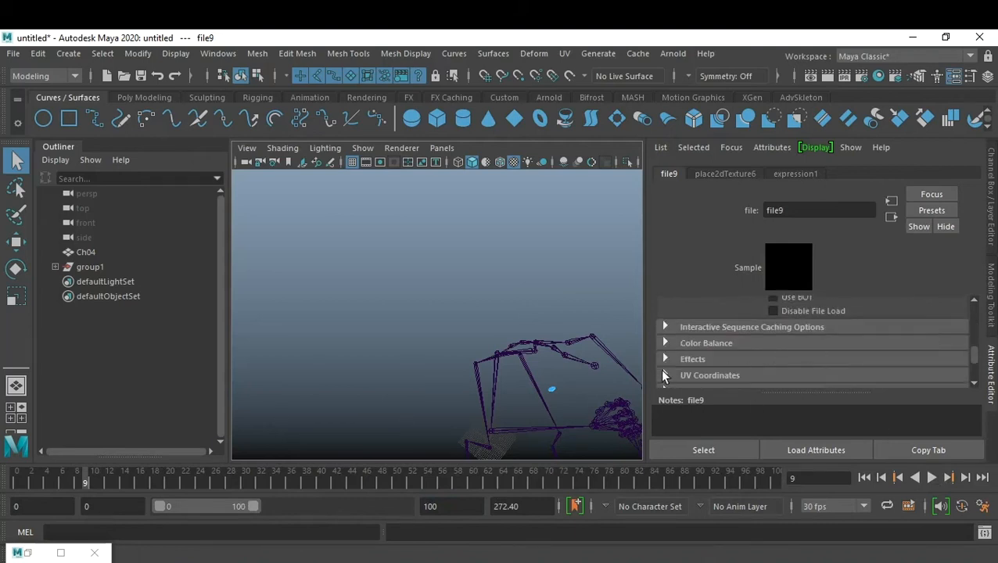
pyautogui.click(693, 360)
pyautogui.scroll(-2, 763, 372)
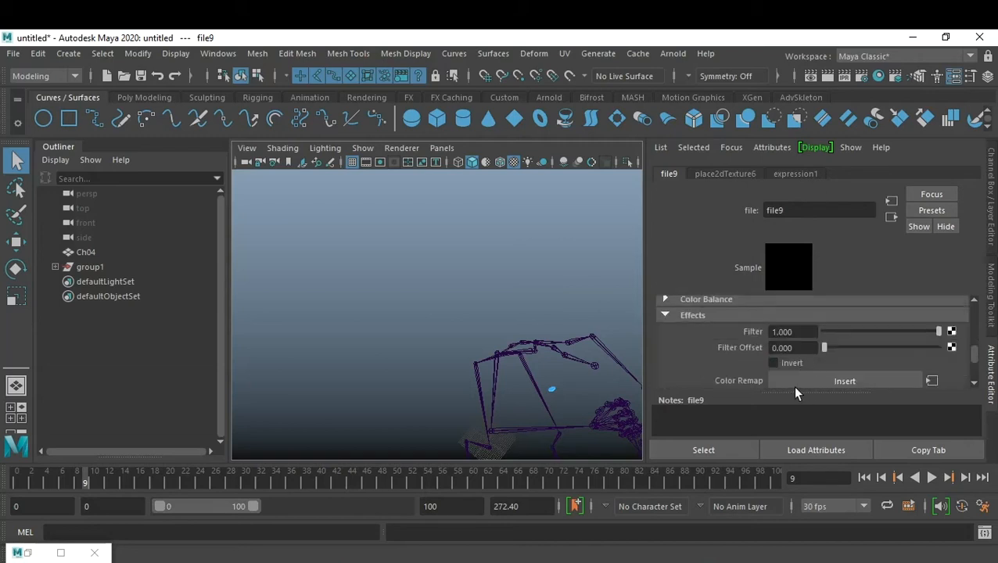
pyautogui.click(786, 364)
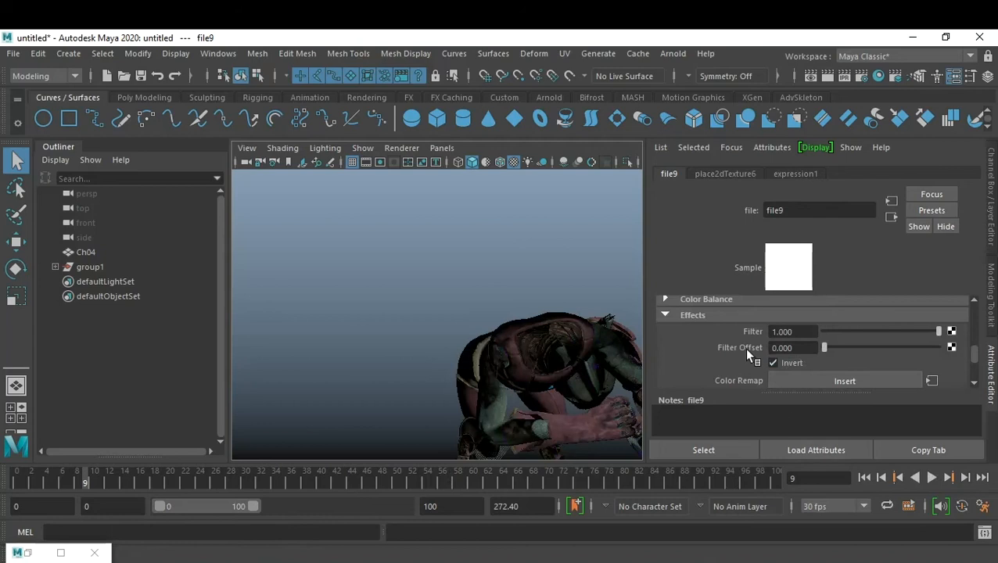
pyautogui.scroll(6, 821, 338)
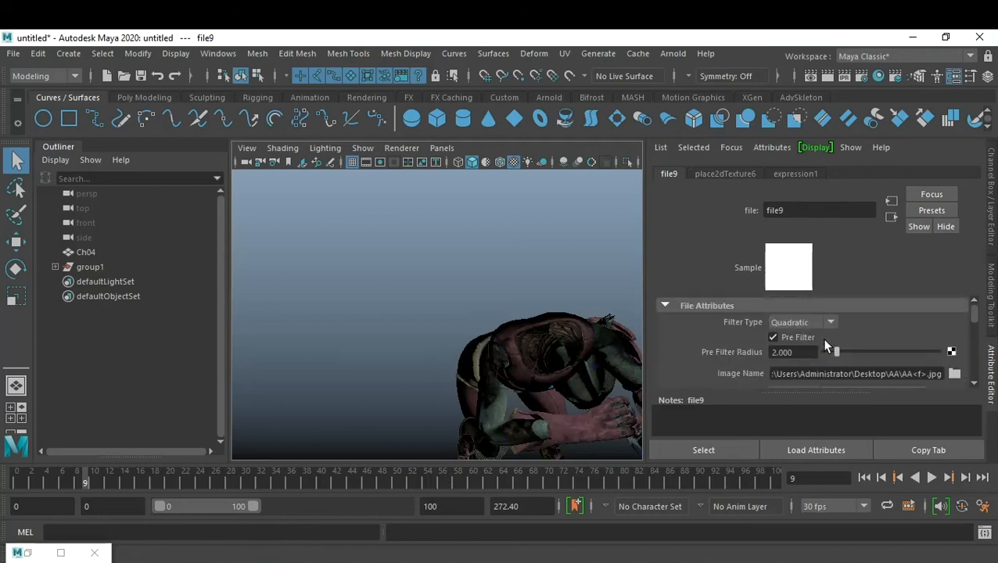
pyautogui.scroll(-4, 822, 351)
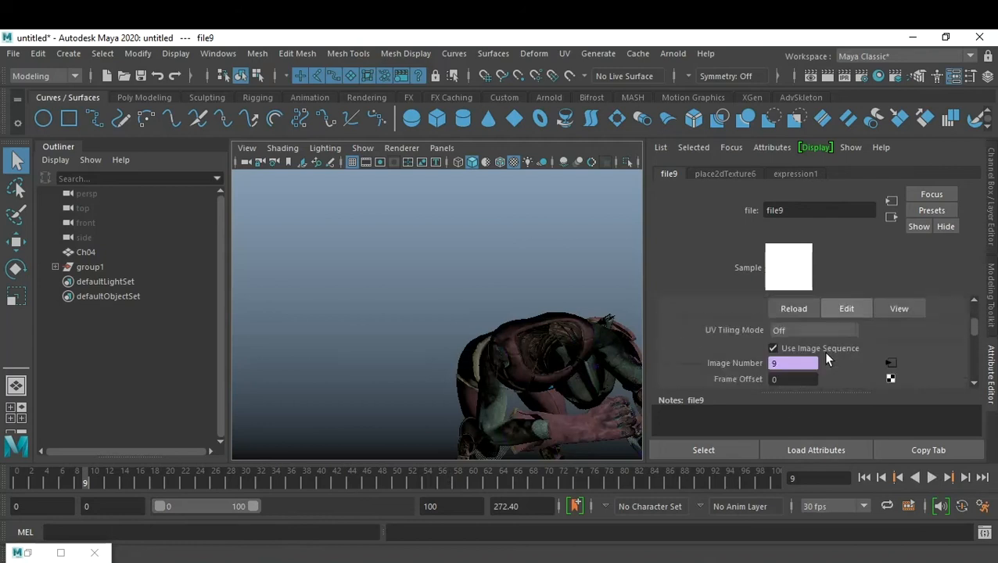
pyautogui.scroll(-3, 844, 348)
pyautogui.scroll(-5, 844, 352)
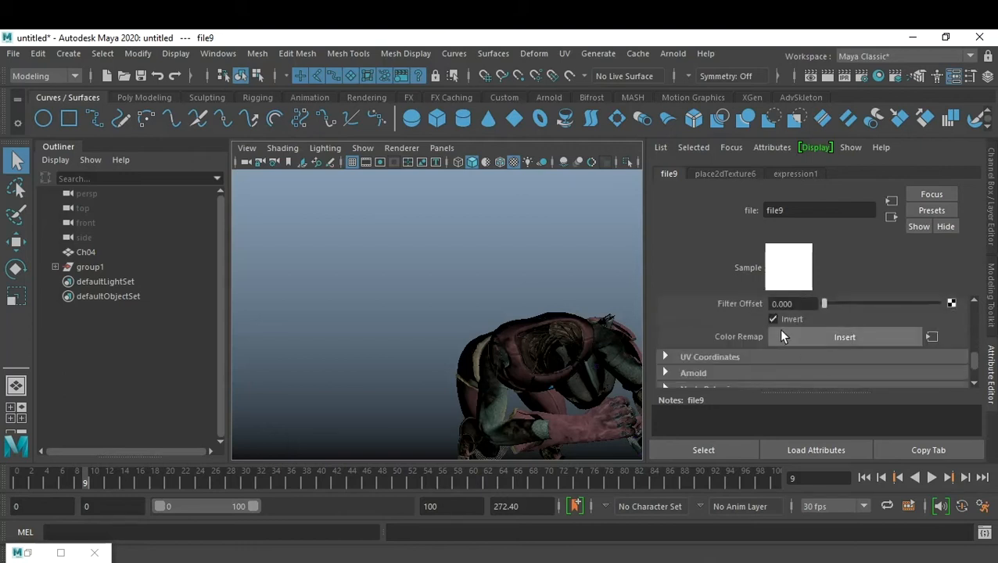
# Step: Return to frame 0, frame the whole character at an angle, and play the dissolve, stopping at frame 80
pyautogui.click(864, 477)
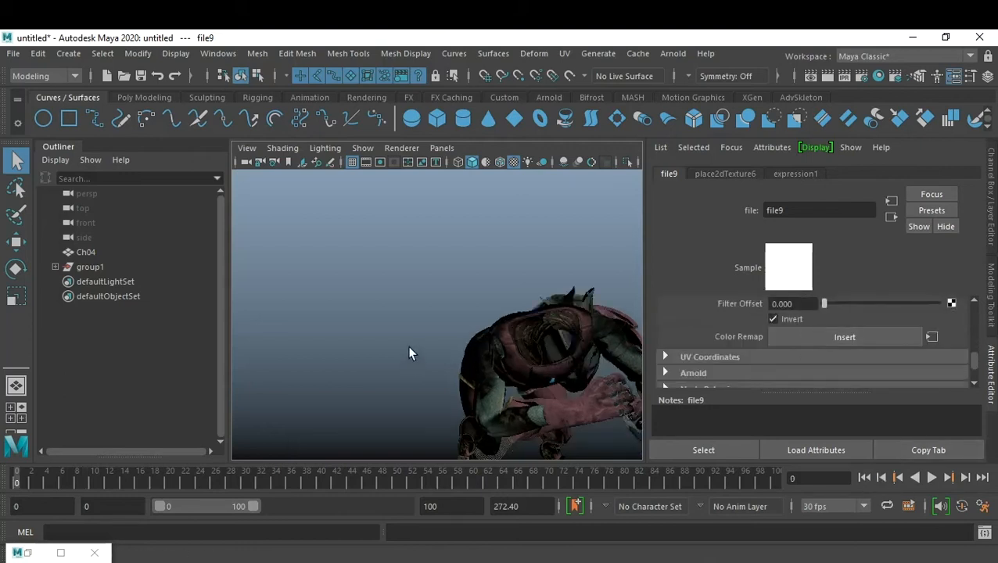
pyautogui.scroll(-4, 365, 337)
pyautogui.keyDown('alt'); pyautogui.moveTo(365, 337); pyautogui.dragTo(439, 310); pyautogui.keyUp('alt')
pyautogui.scroll(-2, 439, 310)
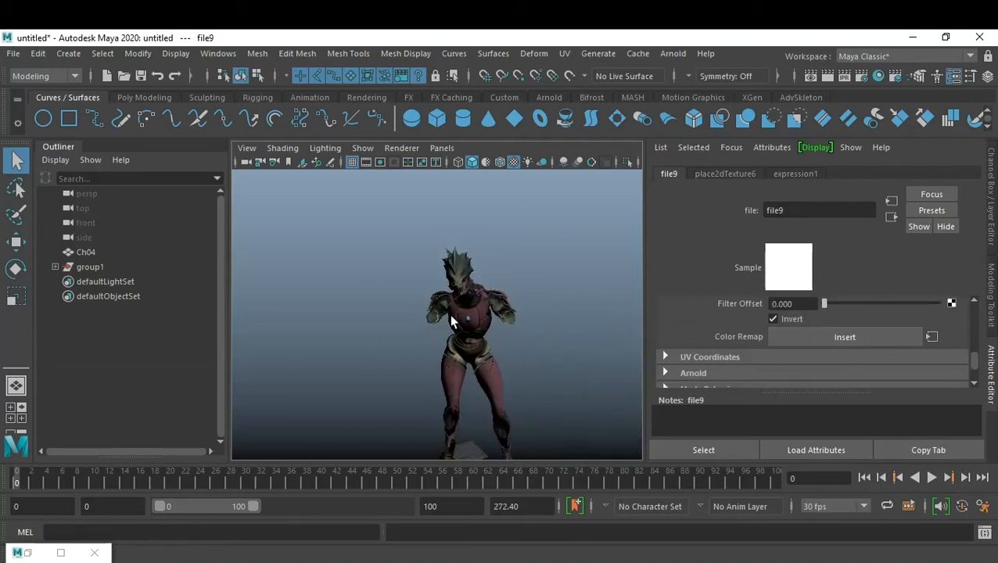
pyautogui.keyDown('alt'); pyautogui.moveTo(491, 325); pyautogui.dragTo(477, 289, button='middle'); pyautogui.keyUp('alt')
pyautogui.keyDown('alt'); pyautogui.moveTo(477, 289); pyautogui.dragTo(534, 284); pyautogui.keyUp('alt')
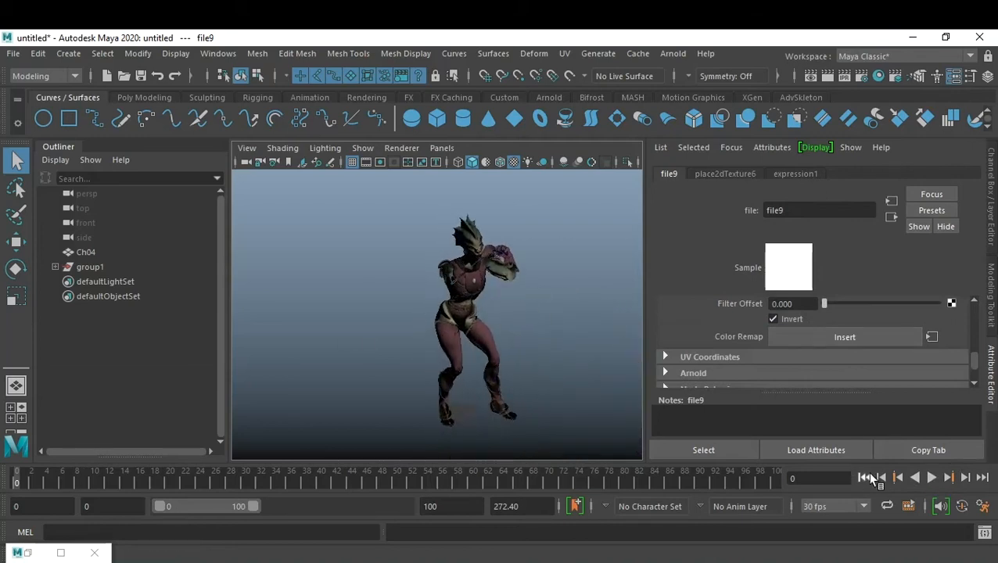
pyautogui.click(932, 477)
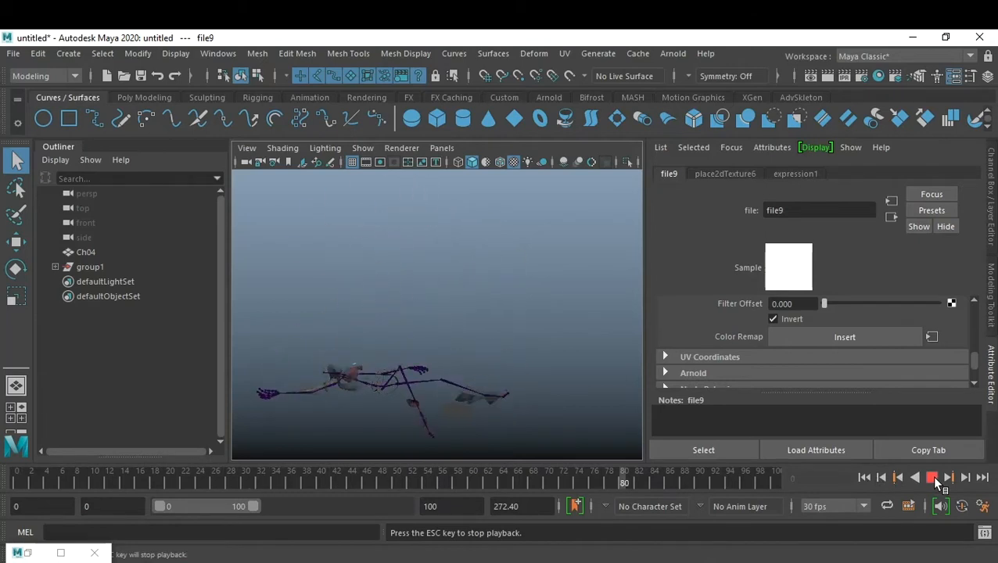
pyautogui.click(932, 477)
# Step: Hide the group1 skeleton and play the dissolve animation from the start
pyautogui.click(90, 268)
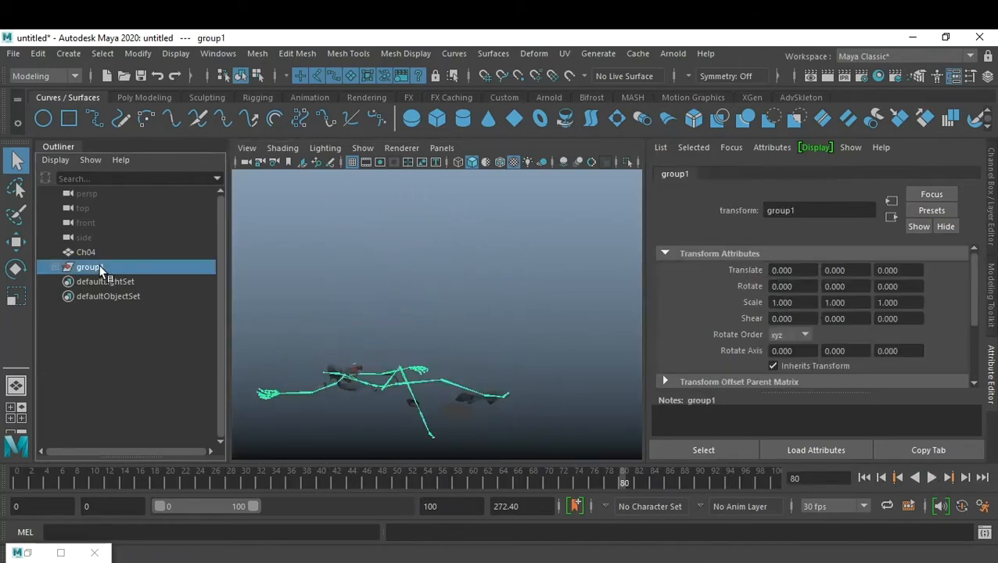
pyautogui.hotkey('ctrl', 'h')
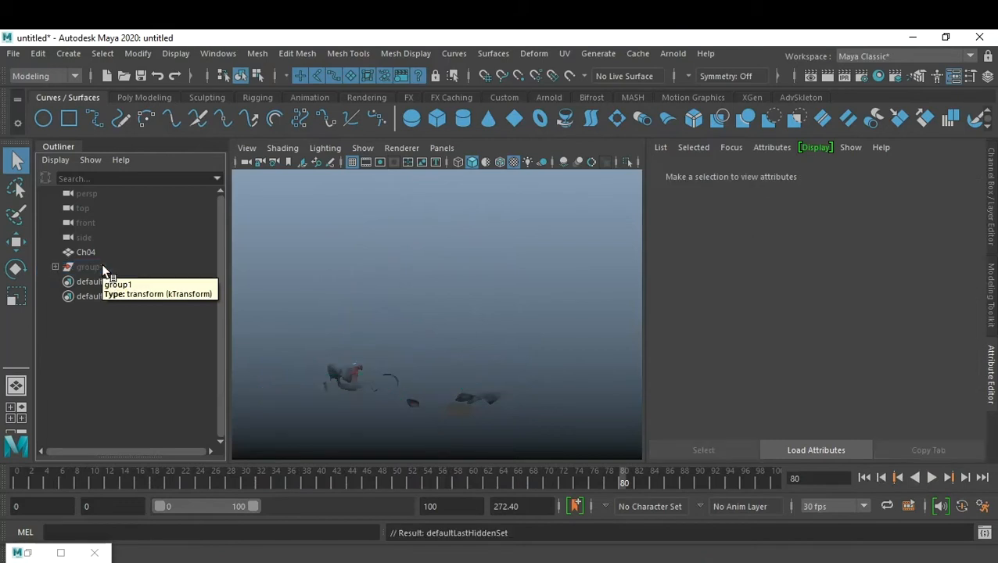
pyautogui.click(864, 477)
pyautogui.click(931, 478)
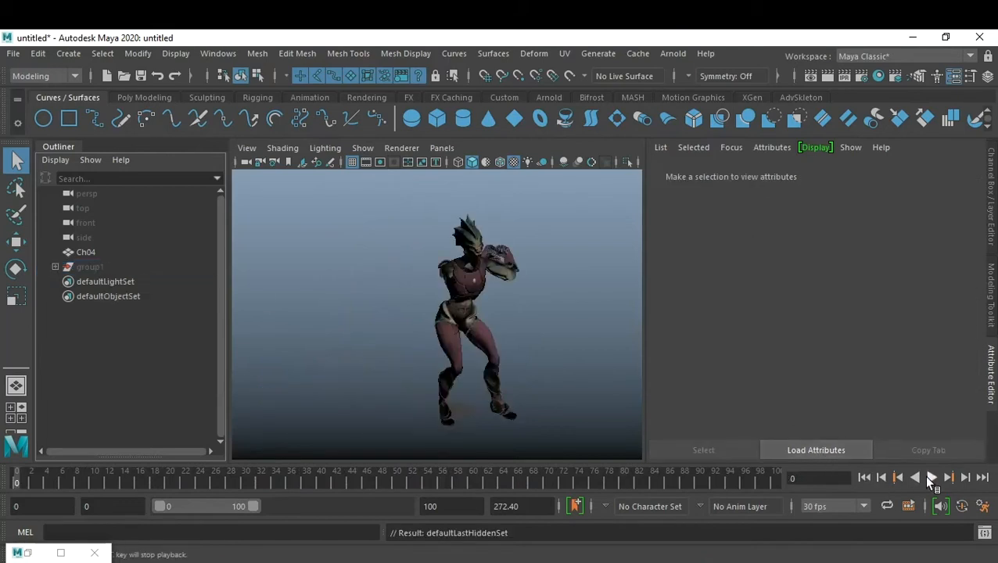
pyautogui.click(930, 477)
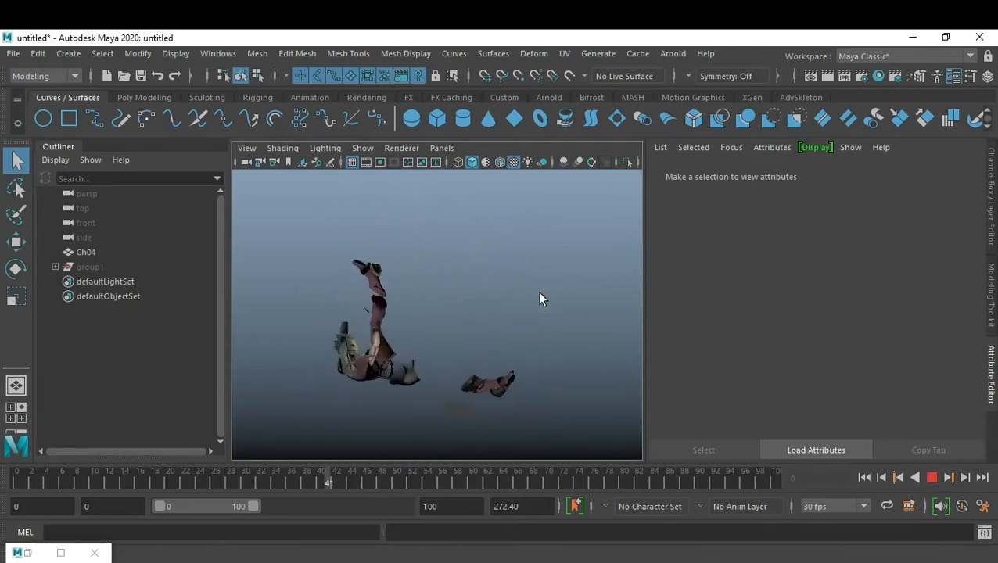
# Step: Extend the playback range's end to frame 151 and stop playback at frame 131
pyautogui.moveTo(252, 505); pyautogui.dragTo(305, 506)
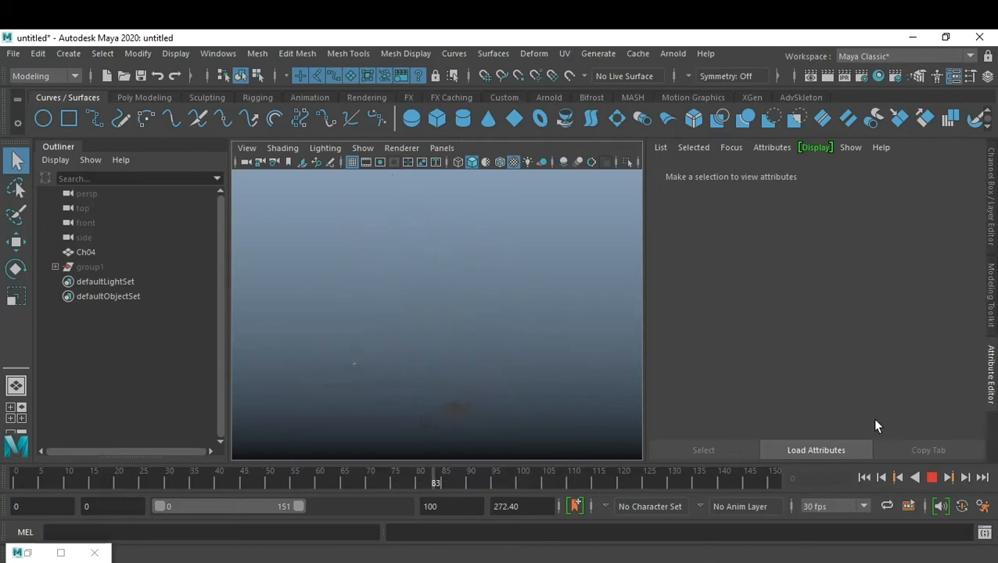
pyautogui.click(931, 477)
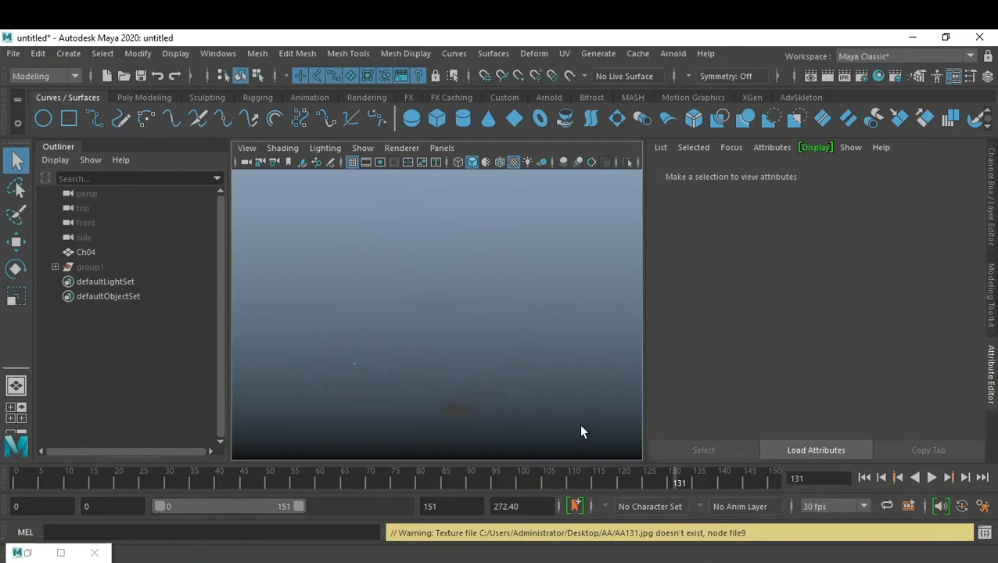
pyautogui.click(356, 371)
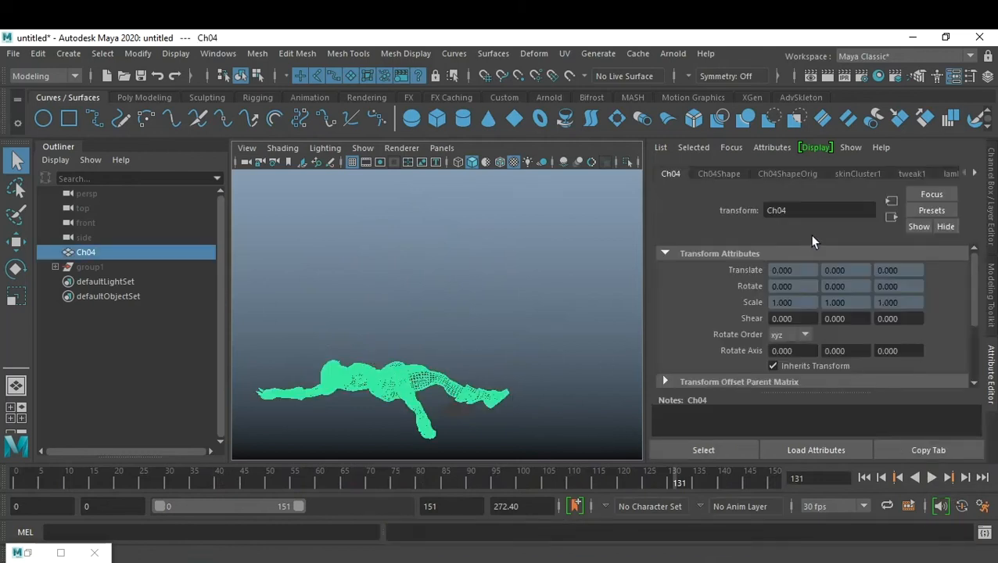
pyautogui.click(974, 173)
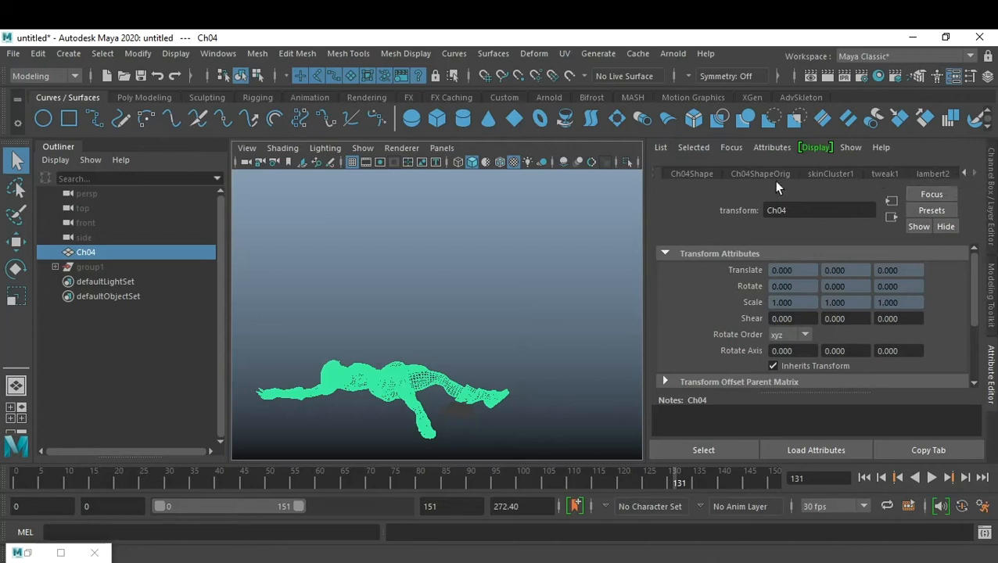
pyautogui.click(963, 173)
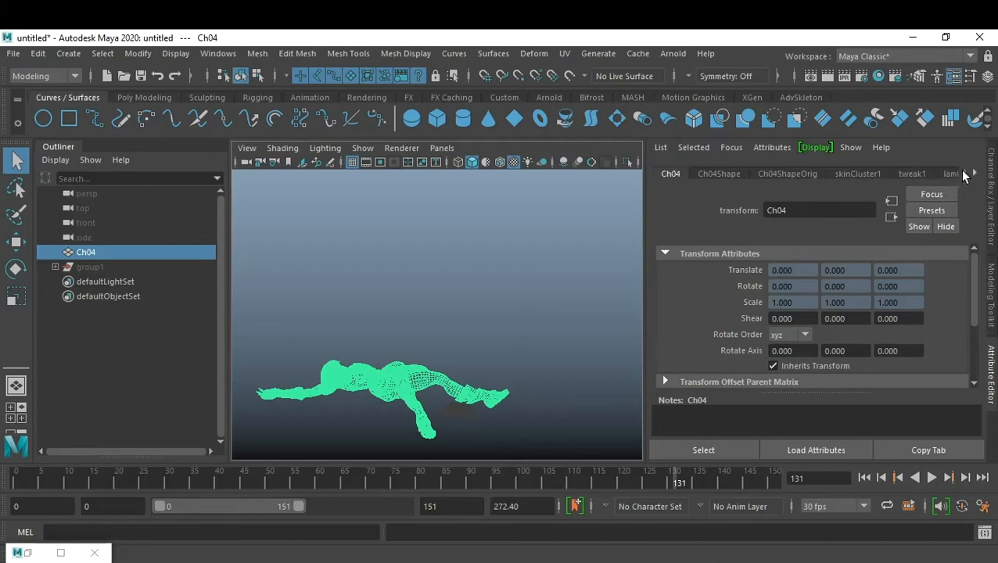
pyautogui.click(975, 173)
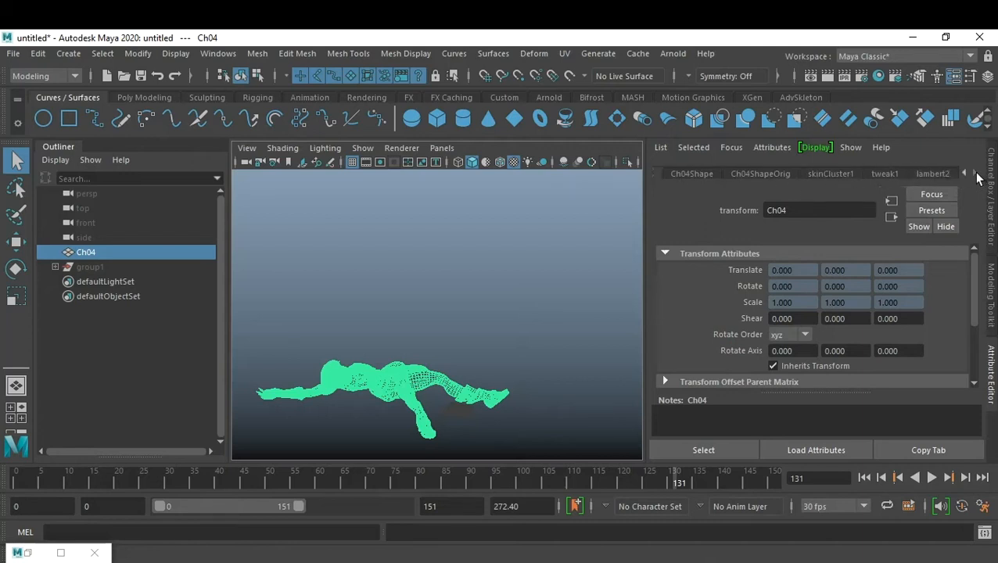
pyautogui.click(417, 355)
pyautogui.click(420, 374)
pyautogui.click(513, 329)
# Step: Go to frame 34 and select the Ch04 mesh
pyautogui.moveTo(198, 483)
pyautogui.mouseDown()
pyautogui.moveTo(24, 482)
pyautogui.moveTo(435, 485)
pyautogui.moveTo(167, 479)
pyautogui.moveTo(189, 480)
pyautogui.mouseUp()
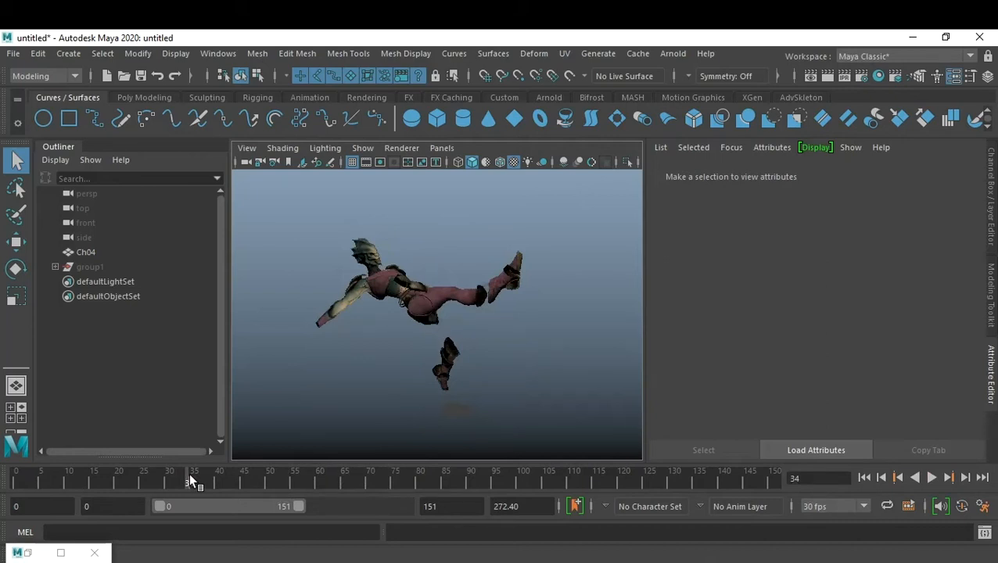
pyautogui.click(372, 291)
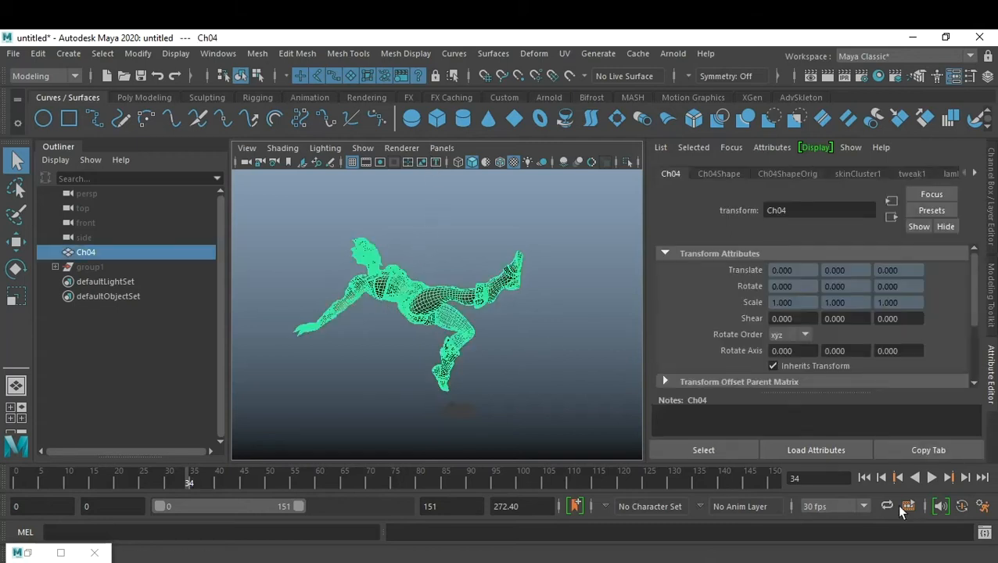
# Step: Return to the first frame and clear the selection of the character mesh
pyautogui.click(863, 477)
pyautogui.click(535, 363)
pyautogui.click(437, 333)
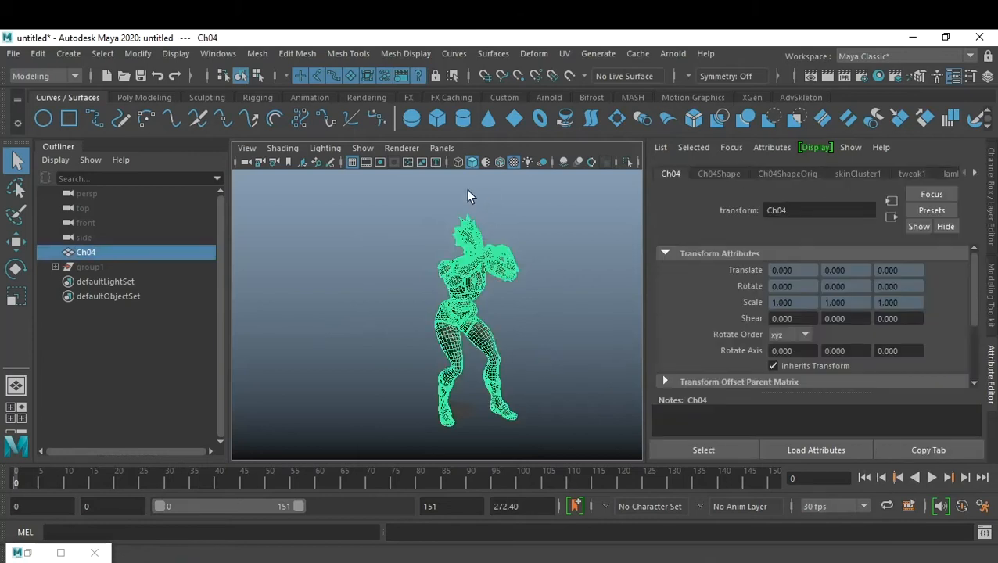
pyautogui.click(35, 75)
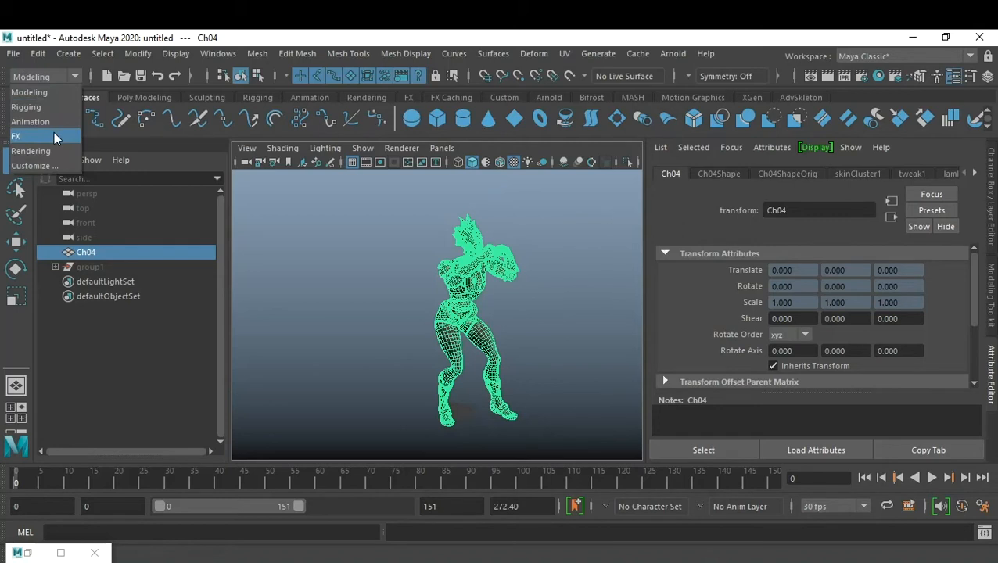
pyautogui.click(296, 241)
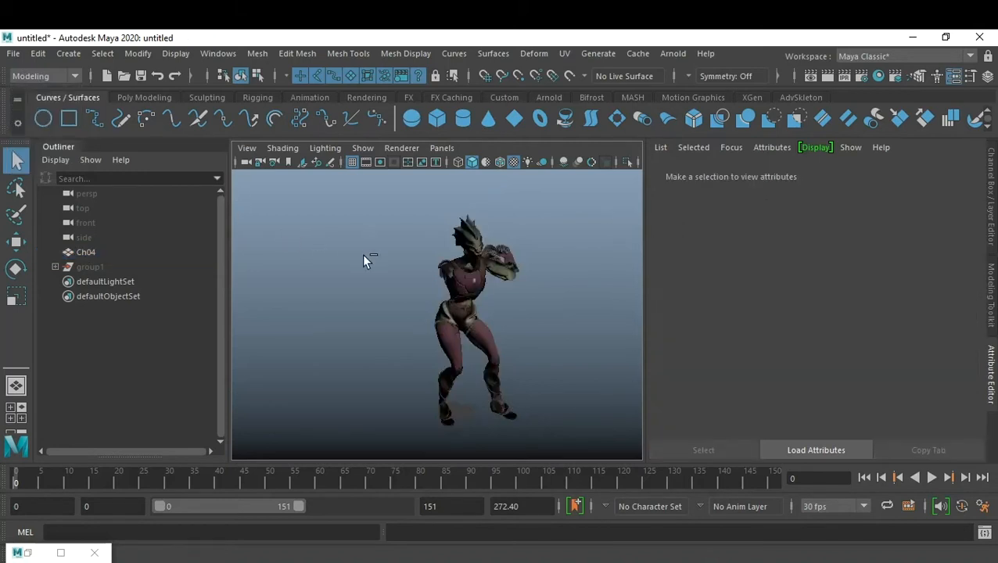
# Step: Save the scene in G:\FX DEMO as a Maya Binary file named 14-10-2020_FX_A
pyautogui.hotkey('ctrl', 's')
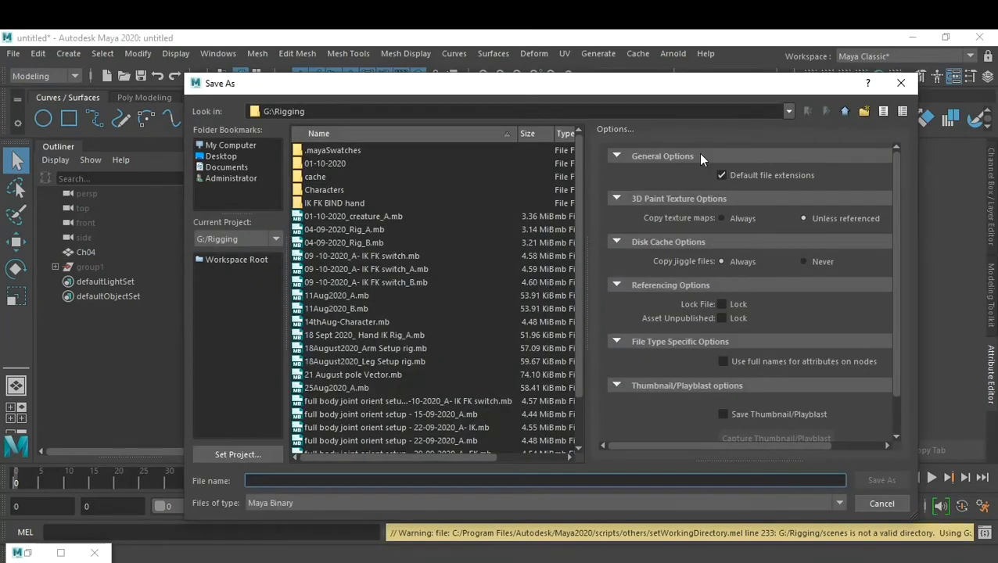
pyautogui.click(270, 240)
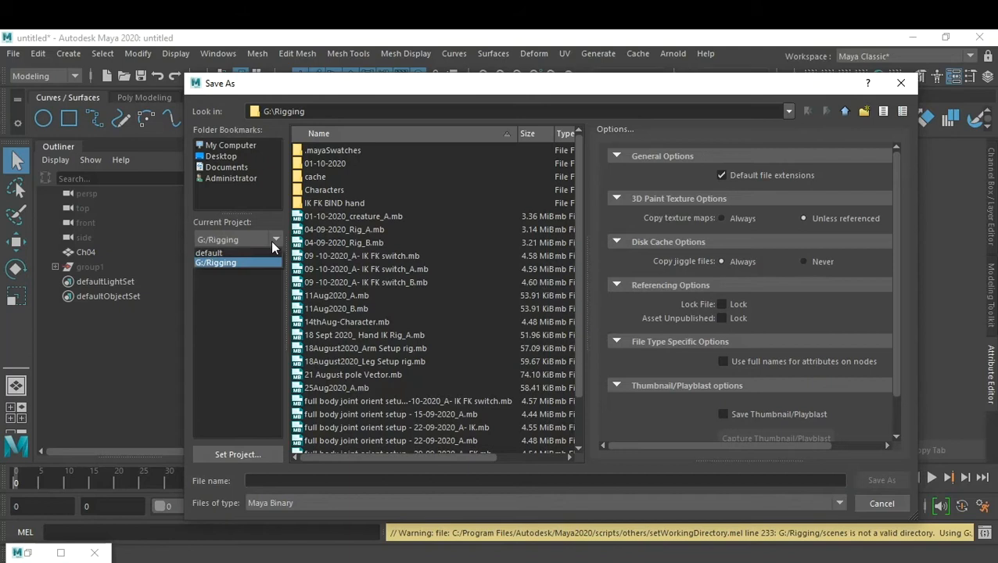
pyautogui.click(270, 240)
pyautogui.click(844, 111)
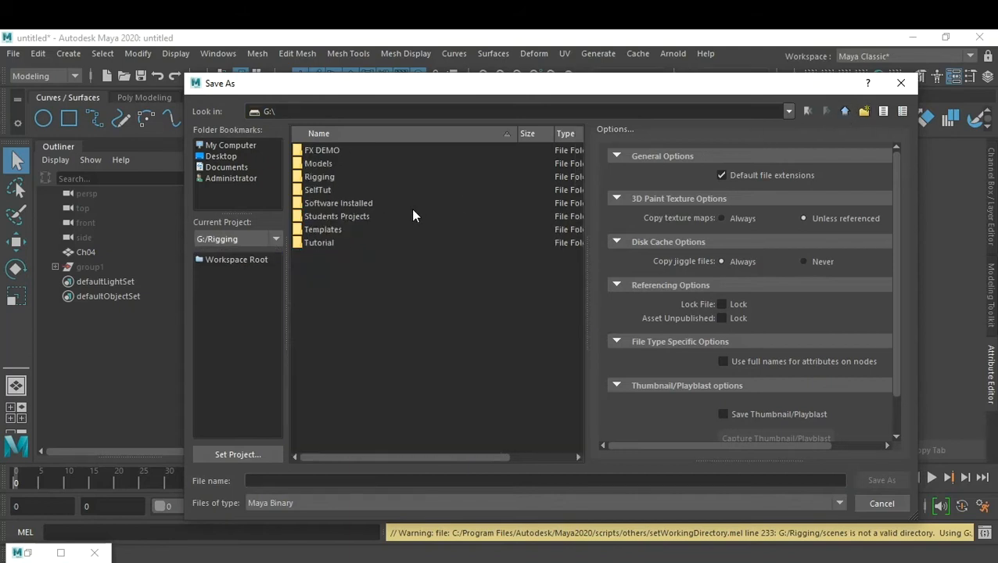
pyautogui.doubleClick(325, 149)
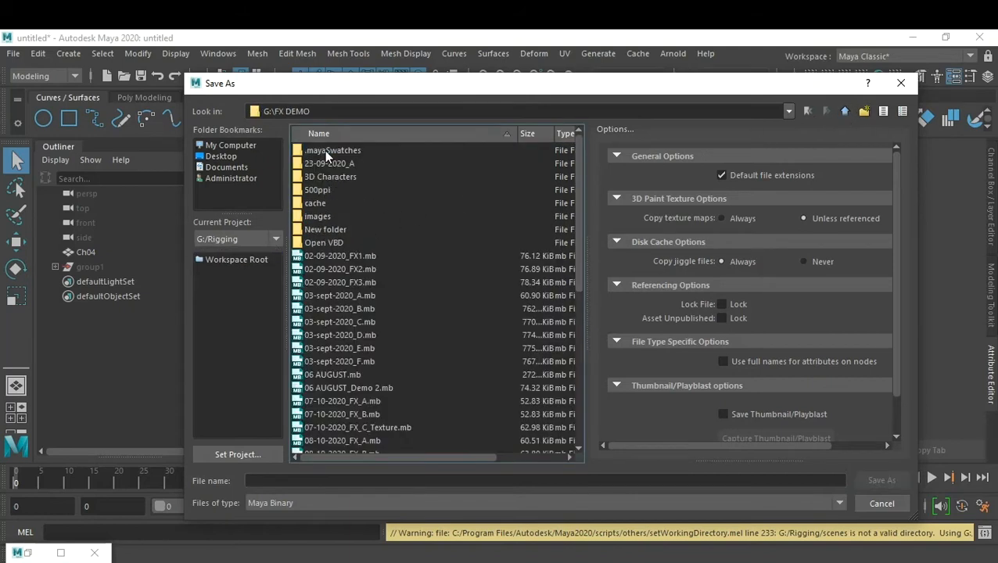
pyautogui.scroll(-3, 400, 306)
pyautogui.scroll(-2, 402, 309)
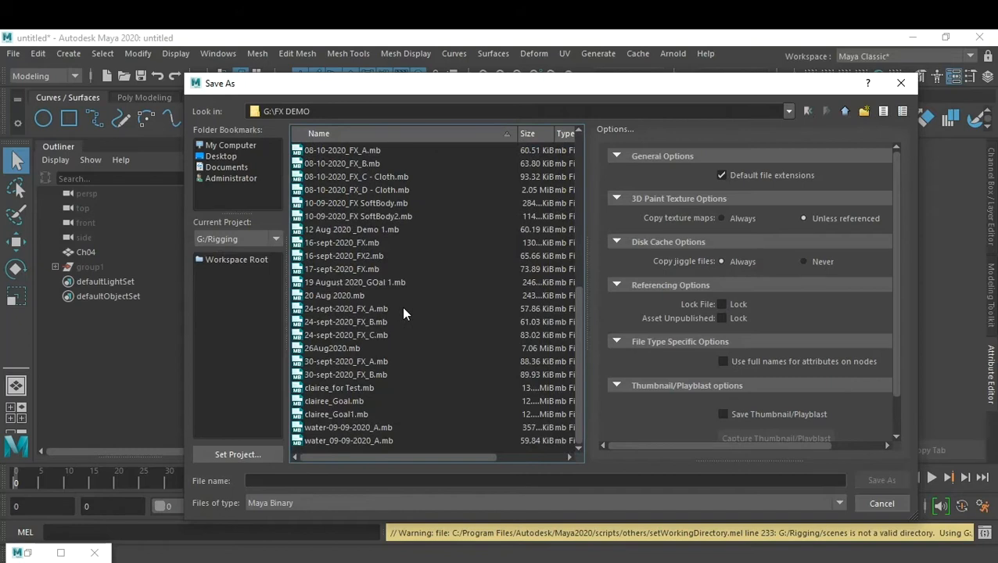
pyautogui.click(315, 481)
pyautogui.write('14-10-2020_FX_A')
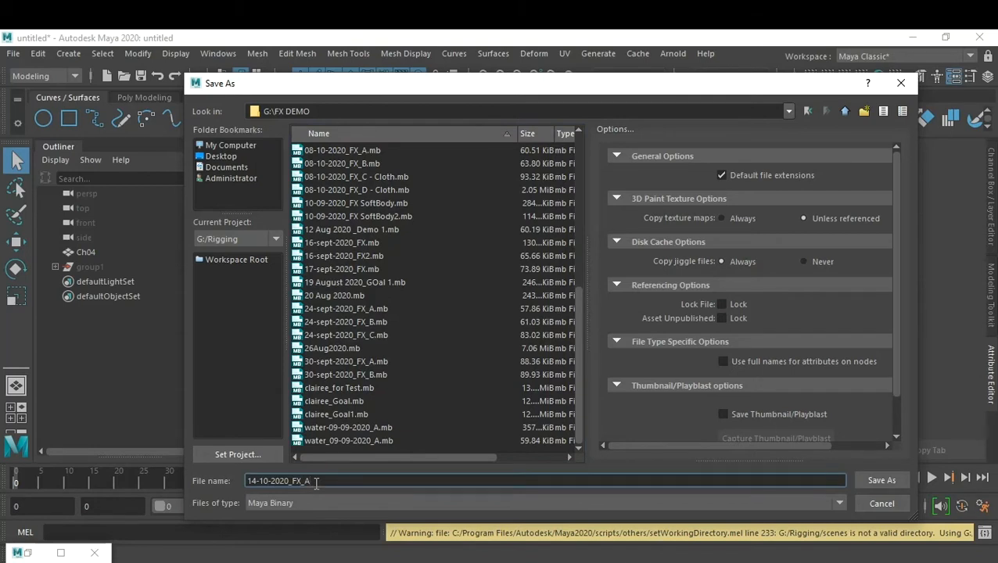
pyautogui.press('Return')
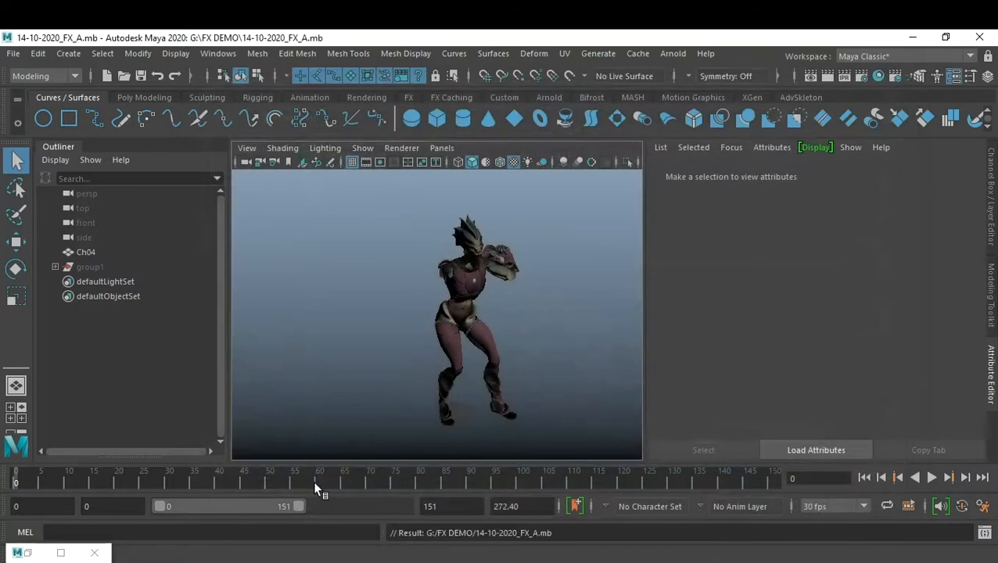
# Step: Save a second version of the scene as 14-10-2020_FX_B in the same folder
pyautogui.click(14, 53)
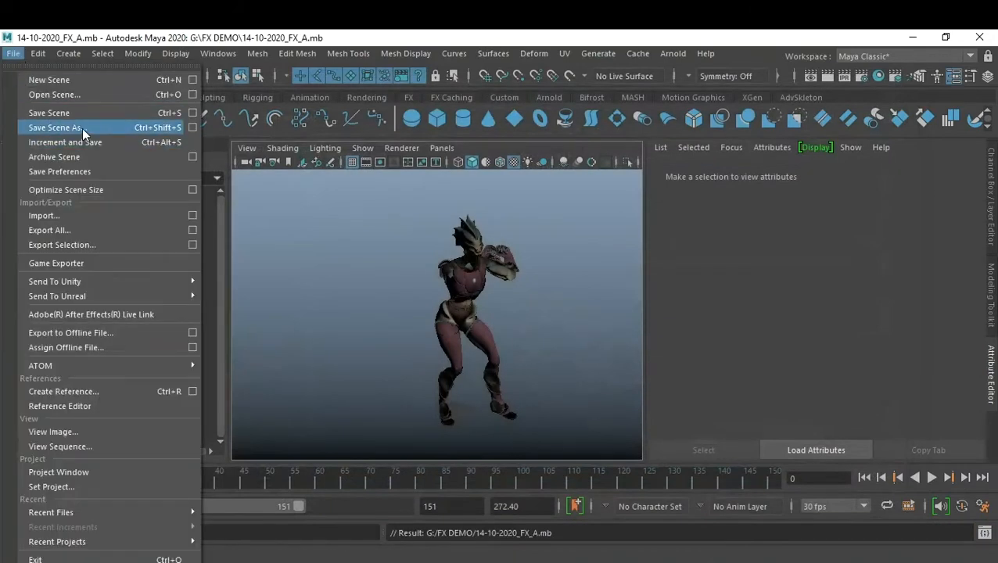
pyautogui.click(82, 127)
pyautogui.moveTo(305, 480); pyautogui.dragTo(368, 481)
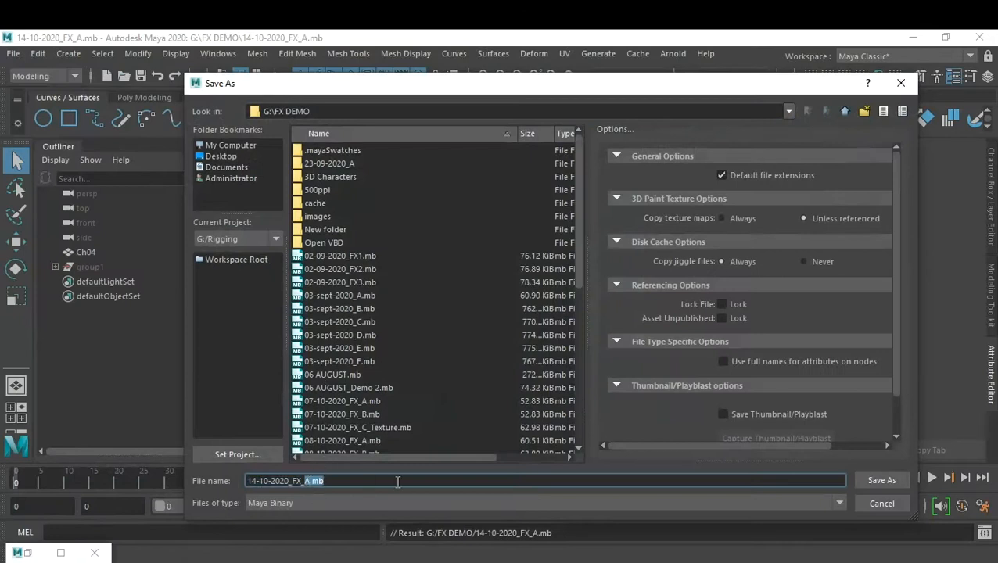
pyautogui.write('B')
pyautogui.press('Return')
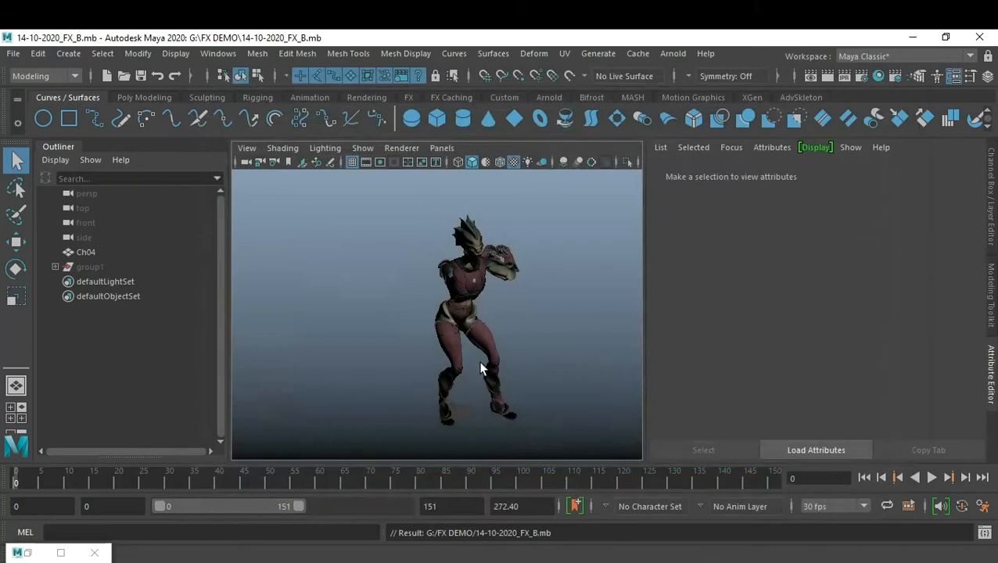
# Step: Select the Ch04 mesh, switch to the FX menu set, and reset the nParticles Emit from Object options to their defaults
pyautogui.click(461, 350)
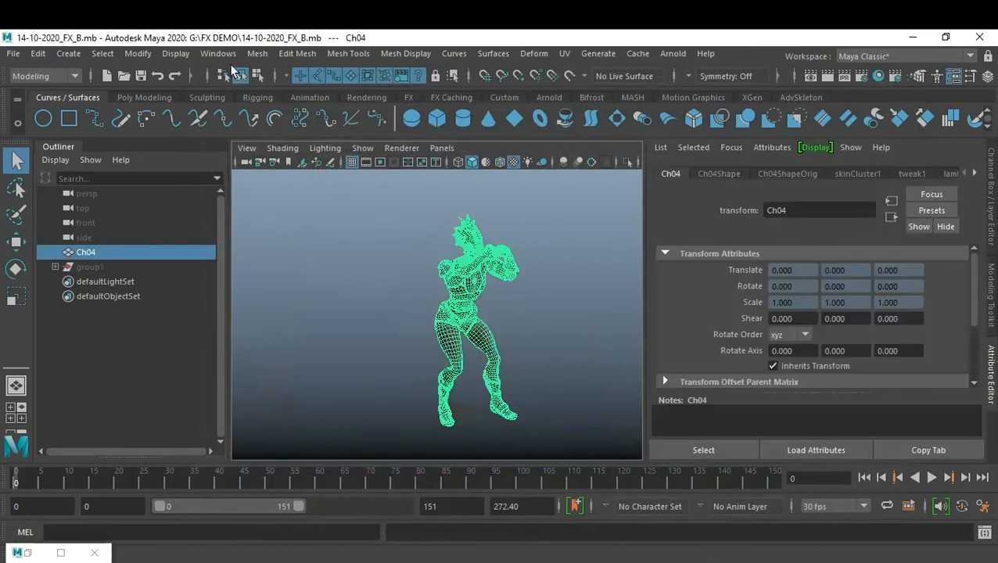
pyautogui.click(47, 75)
pyautogui.click(45, 138)
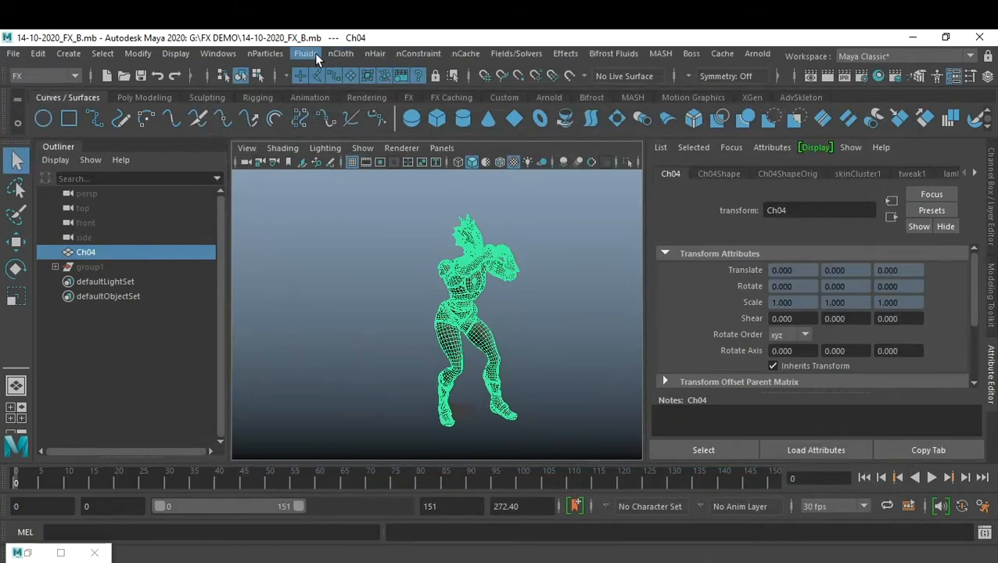
pyautogui.click(265, 53)
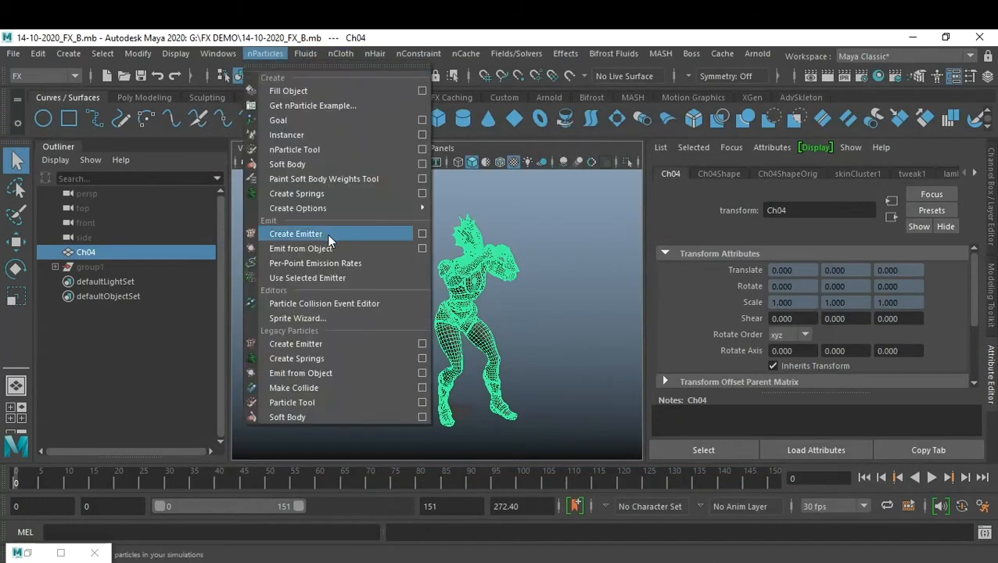
pyautogui.click(423, 248)
pyautogui.click(347, 237)
pyautogui.click(356, 266)
# Step: Configure the emitter as type Surface with Scale rate by object size enabled and a rate of 100 particles/sec
pyautogui.click(512, 311)
pyautogui.click(505, 355)
pyautogui.click(480, 341)
pyautogui.click(480, 328)
pyautogui.write('10')
pyautogui.press('Return')
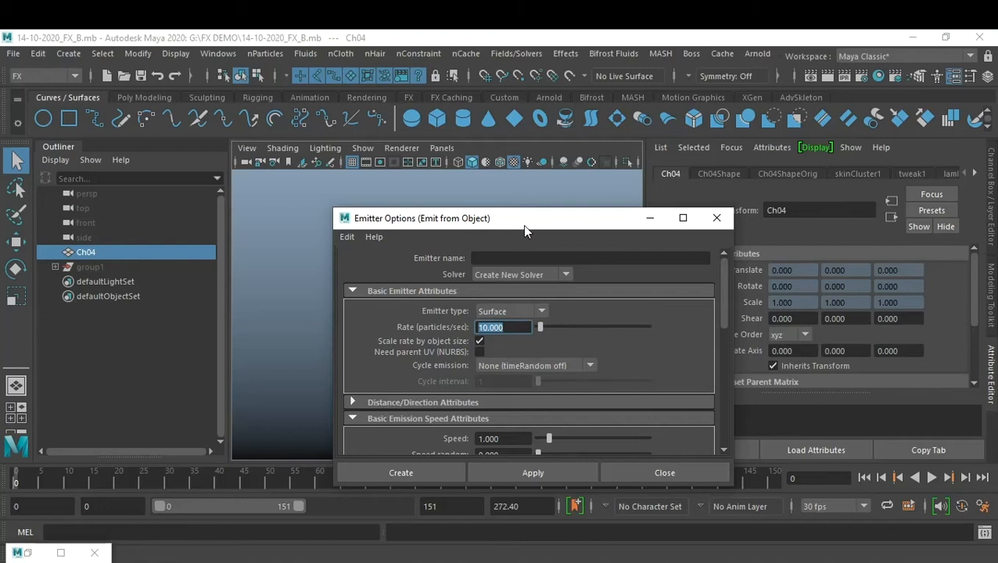
pyautogui.moveTo(522, 224); pyautogui.dragTo(630, 183)
pyautogui.write('100')
pyautogui.press('Return')
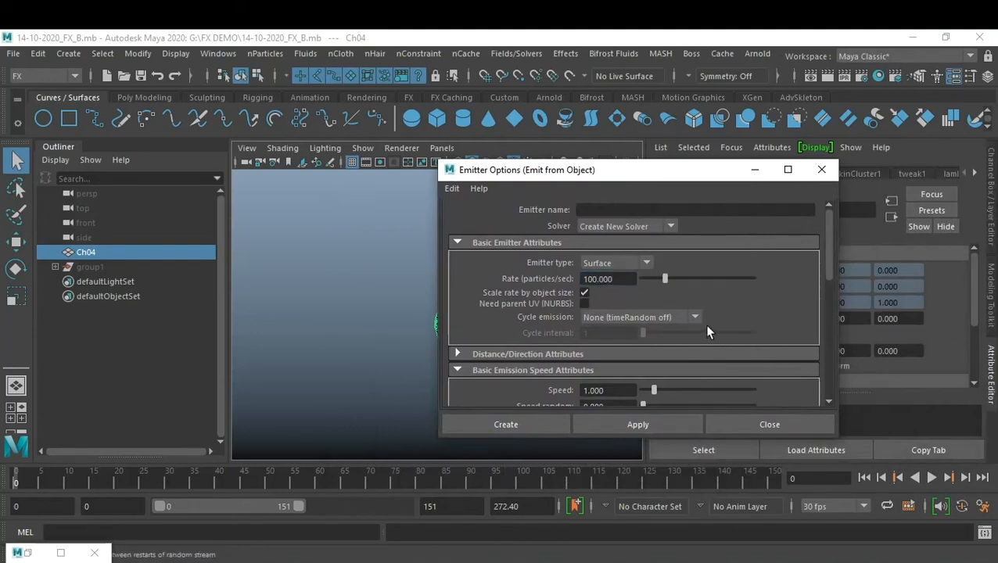
# Step: Check the remaining emitter options, create the emitter on the character, and expand Ch04 in the Outliner
pyautogui.scroll(-3, 706, 324)
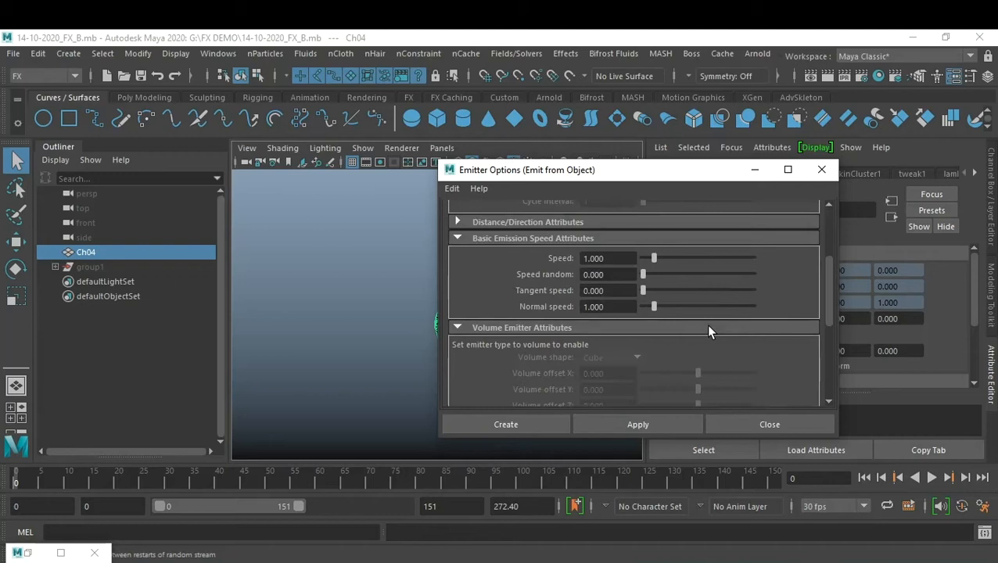
pyautogui.scroll(-3, 705, 324)
pyautogui.scroll(8, 705, 324)
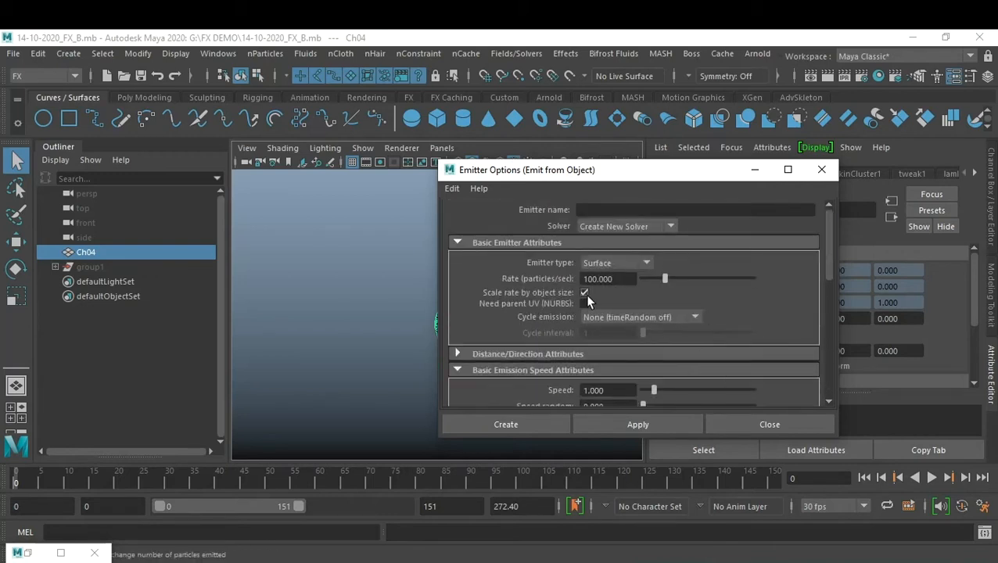
pyautogui.click(526, 428)
pyautogui.click(54, 266)
pyautogui.click(55, 267)
pyautogui.click(55, 252)
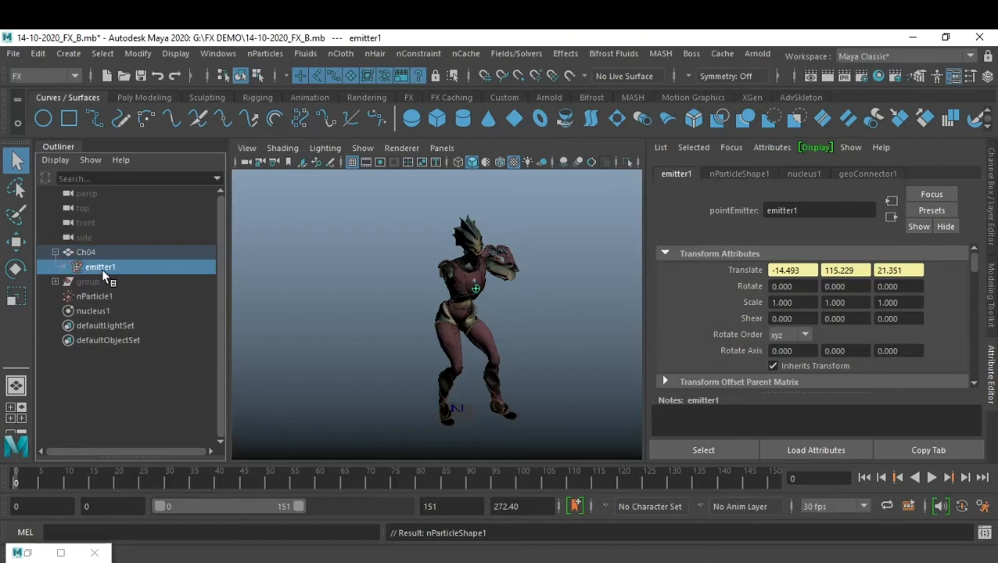
# Step: Set the nParticle1 lifespan mode to Random range with a Lifespan Random of 0.8
pyautogui.click(95, 298)
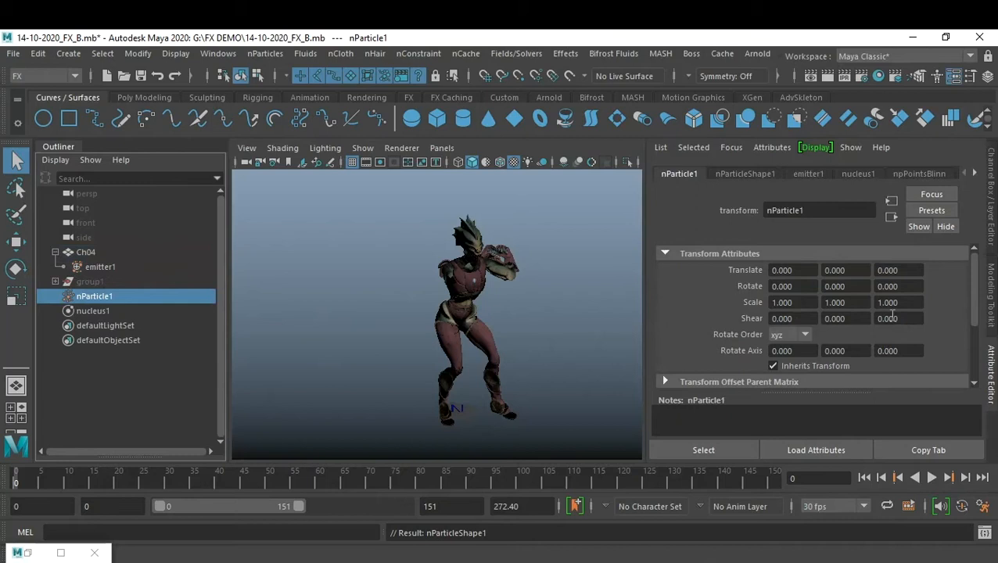
pyautogui.scroll(-3, 877, 313)
pyautogui.click(748, 173)
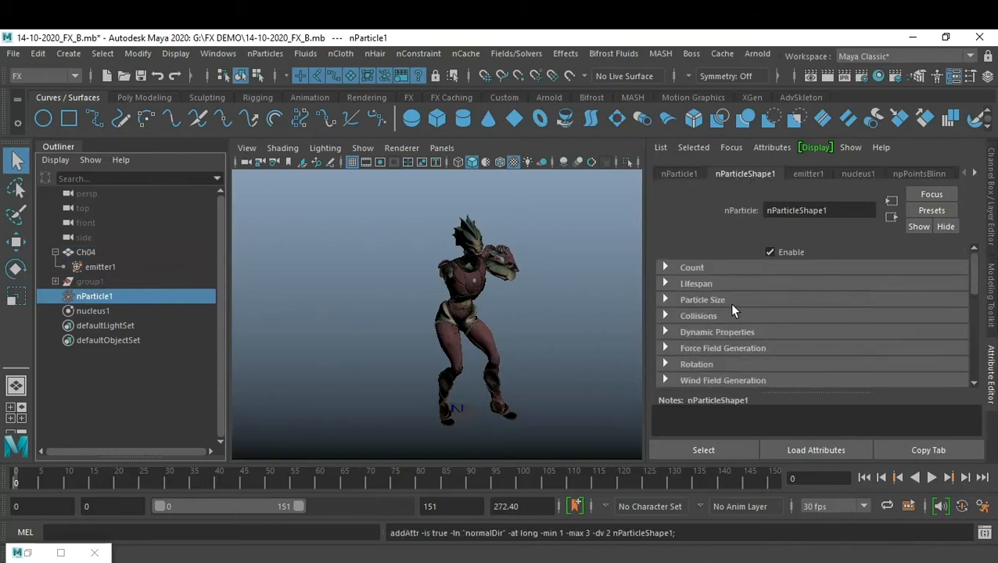
pyautogui.click(708, 300)
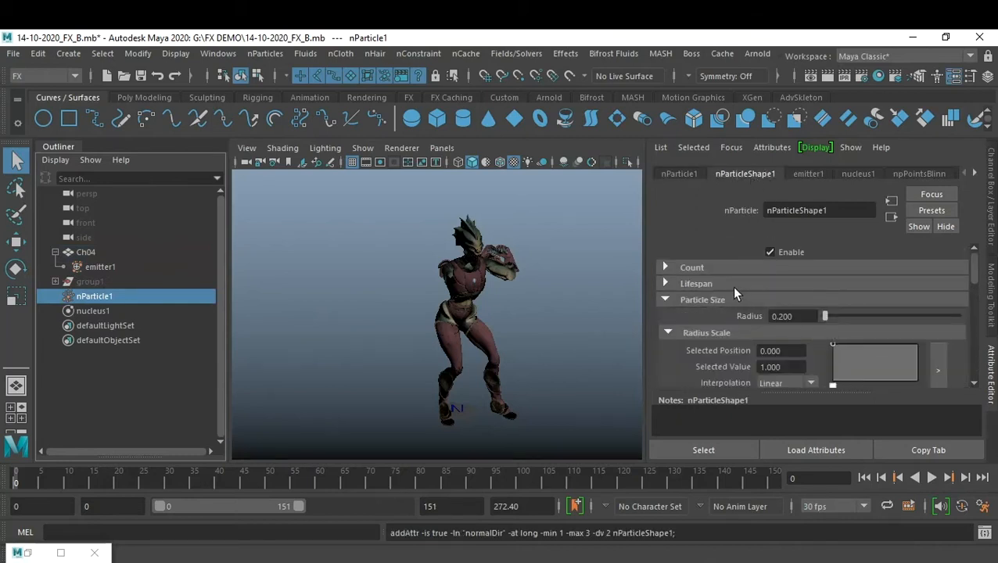
pyautogui.click(731, 286)
pyautogui.click(821, 297)
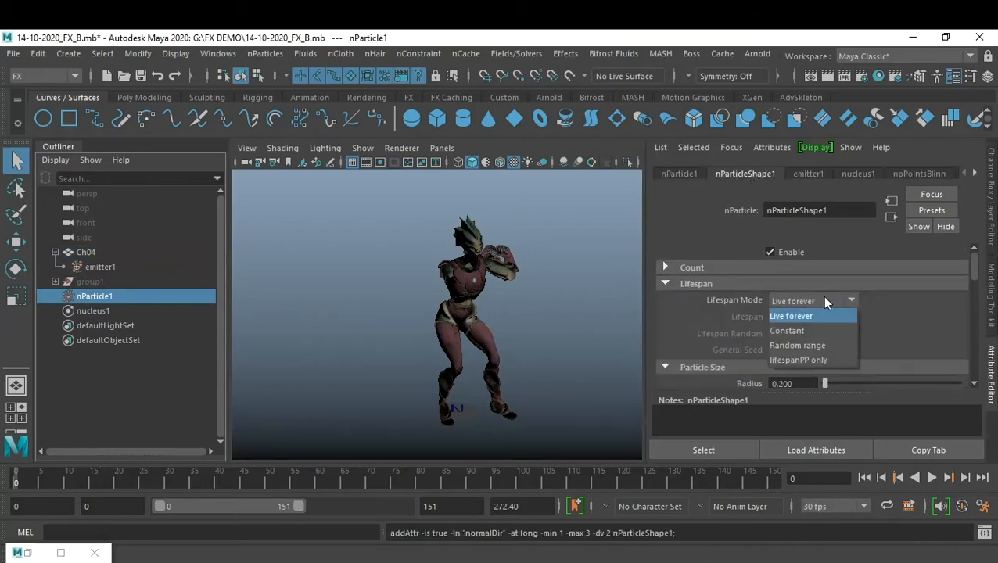
pyautogui.click(817, 344)
pyautogui.click(805, 334)
pyautogui.write('0.8')
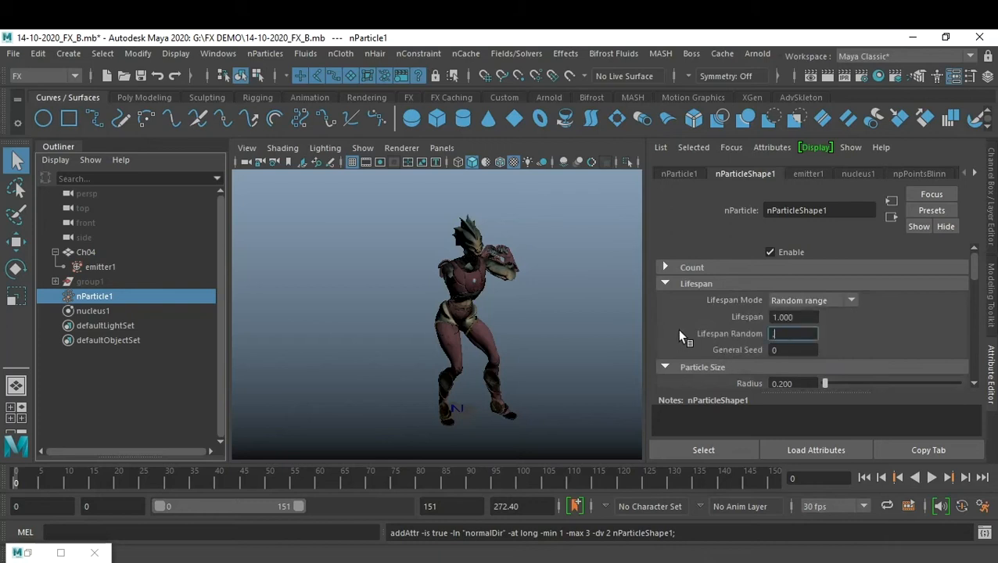
pyautogui.press('Return')
# Step: Check the timeline's cached playback and playback speed options, then play the particle emission and stop at frame 6
pyautogui.rightClick(699, 481)
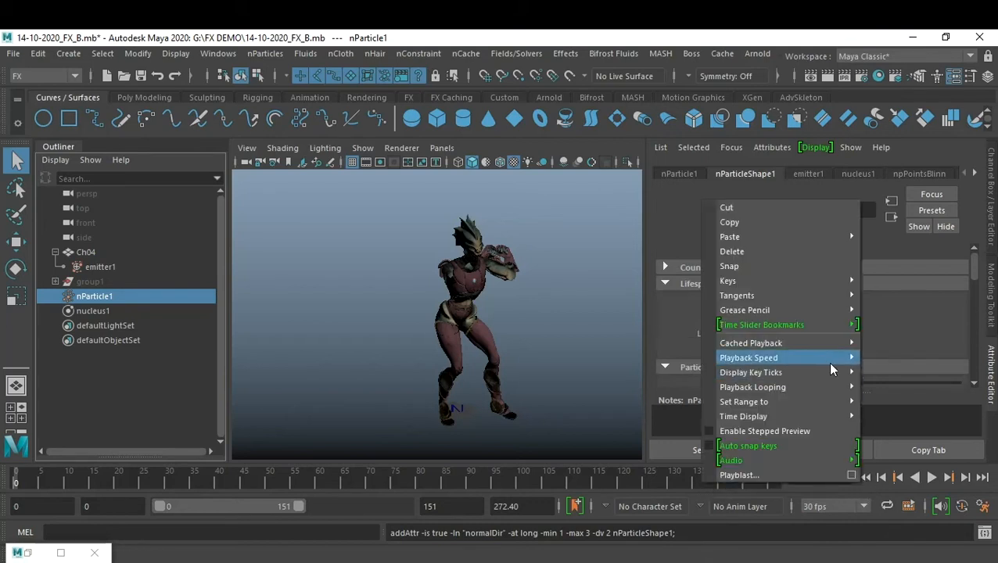
pyautogui.moveTo(826, 344)
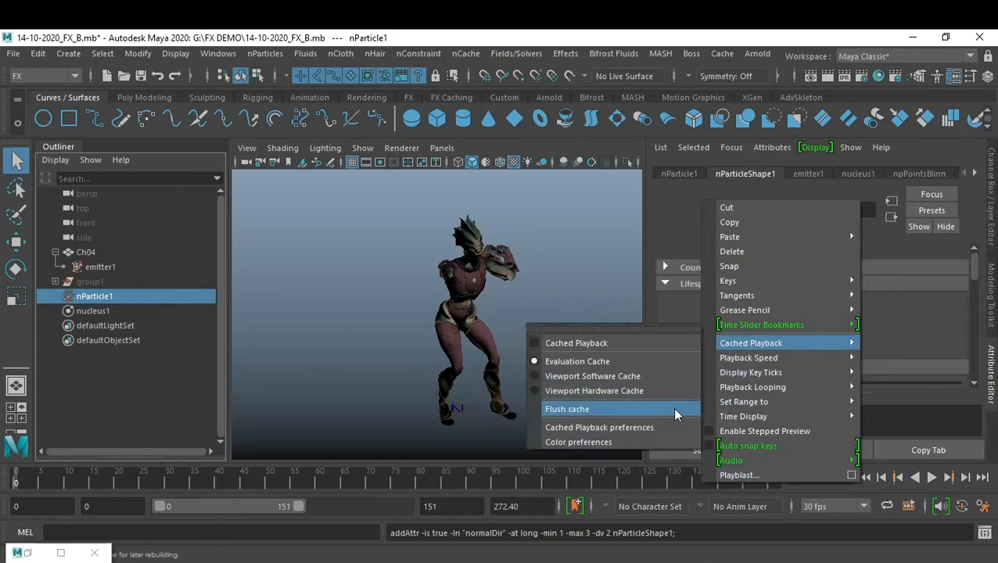
pyautogui.moveTo(805, 359)
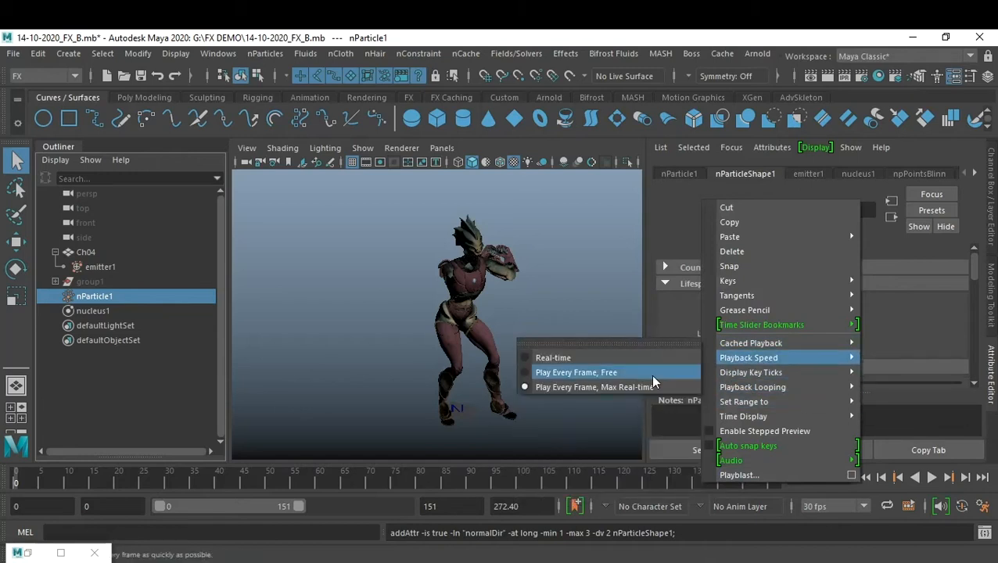
pyautogui.click(596, 144)
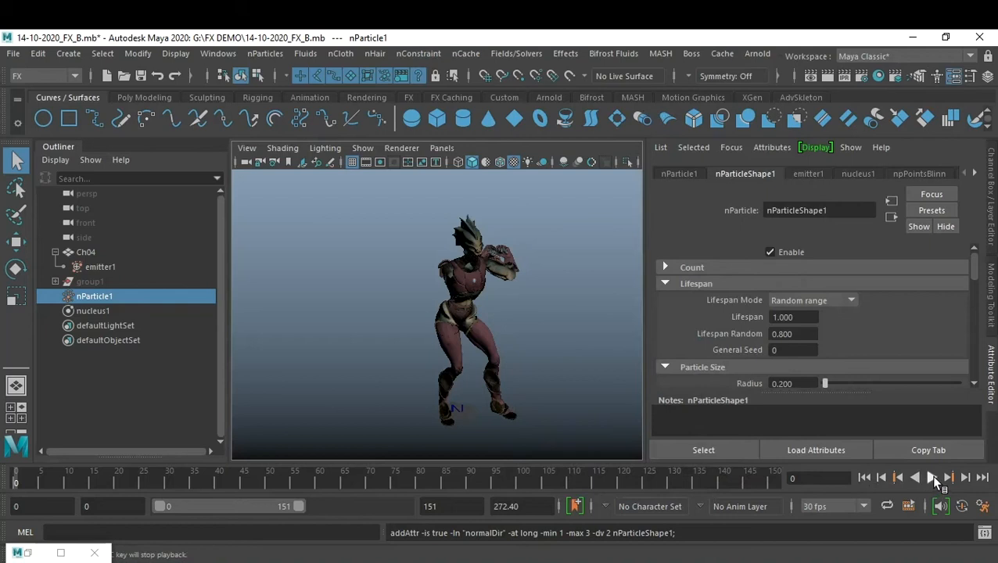
pyautogui.click(932, 478)
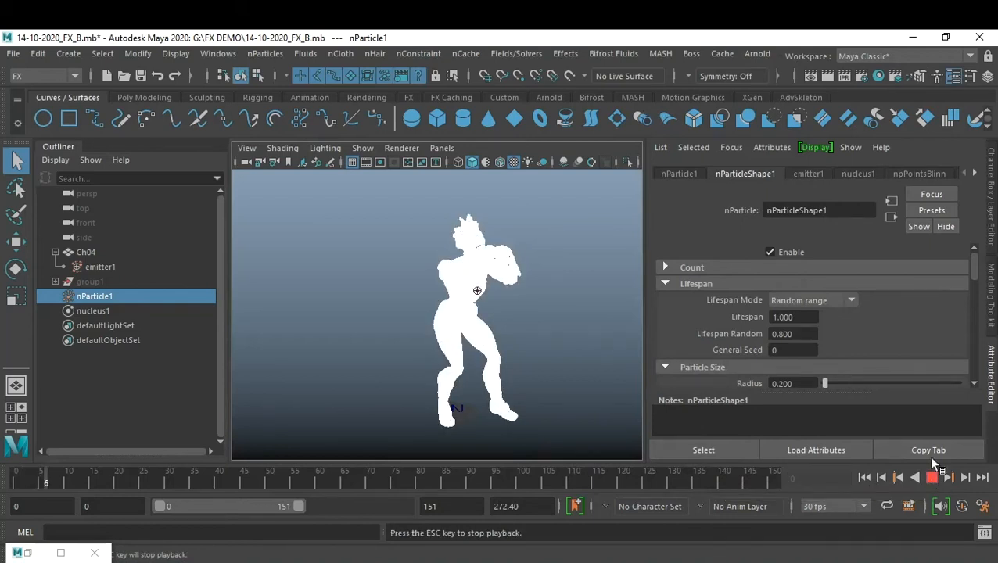
pyautogui.click(931, 476)
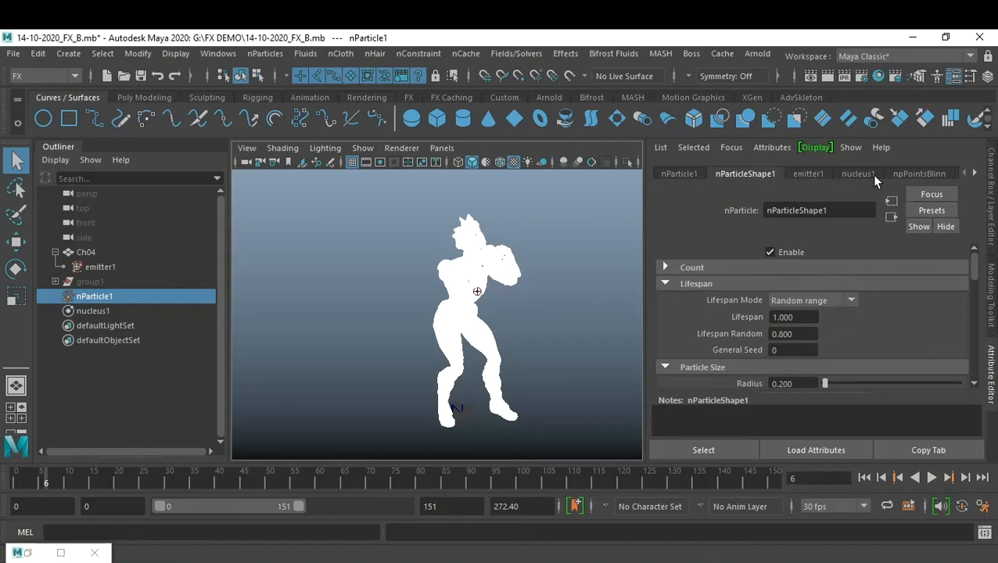
# Step: Set the particles' Lifespan to 0.3 and Lifespan Random to 0.2, and replay the emission from frame 0
pyautogui.moveTo(813, 317); pyautogui.dragTo(725, 314)
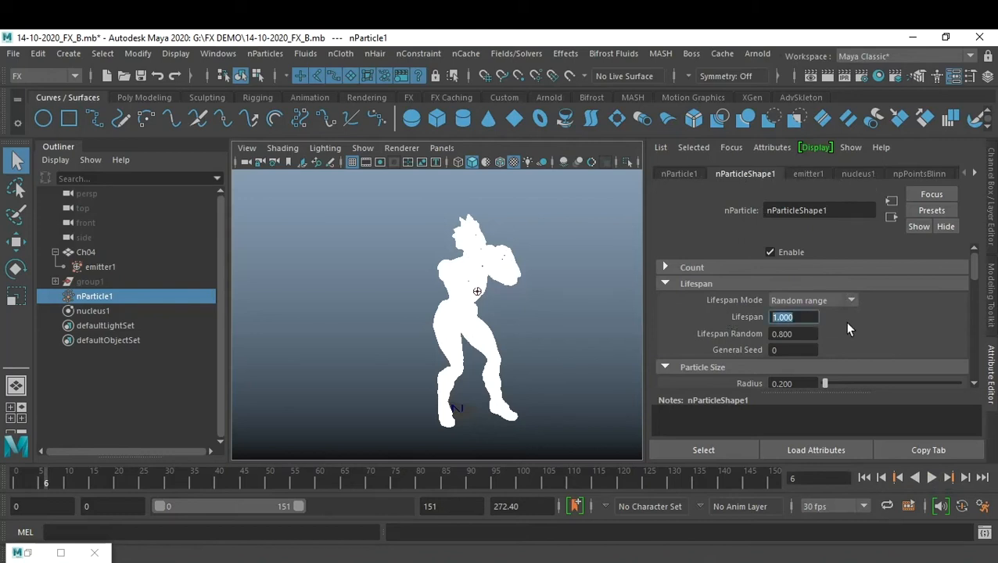
pyautogui.write('0.3')
pyautogui.click(808, 330)
pyautogui.moveTo(809, 330); pyautogui.dragTo(743, 329)
pyautogui.write('.2')
pyautogui.press('Return')
pyautogui.click(761, 346)
pyautogui.click(864, 477)
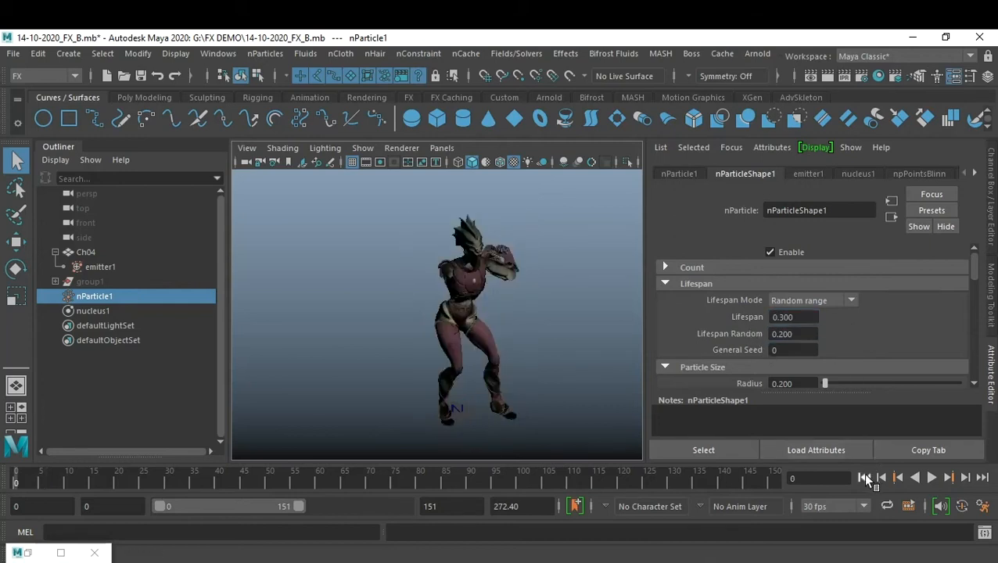
pyautogui.click(932, 477)
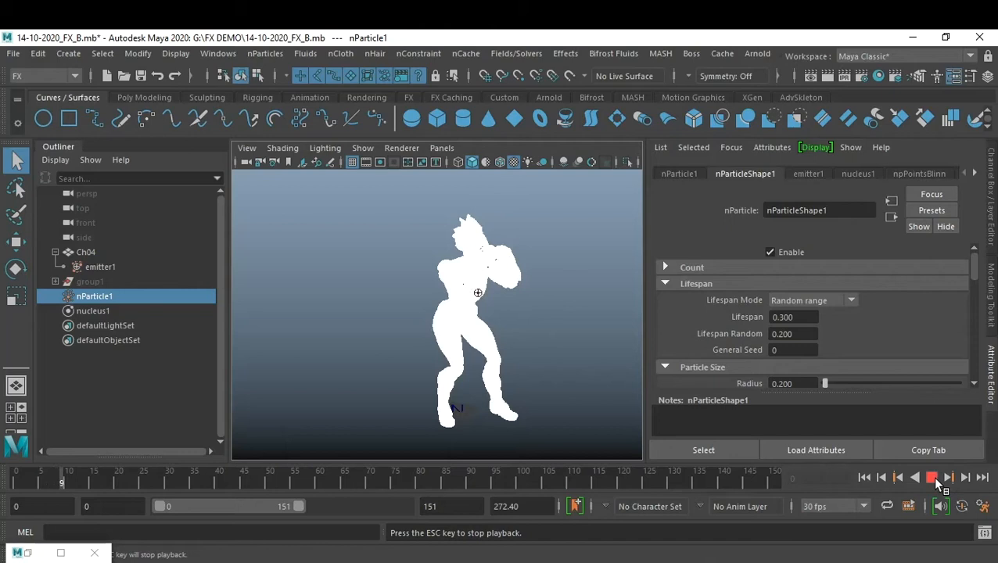
# Step: Set the emitter's rate to 10 particles per second and replay the emission from frame 0
pyautogui.click(932, 477)
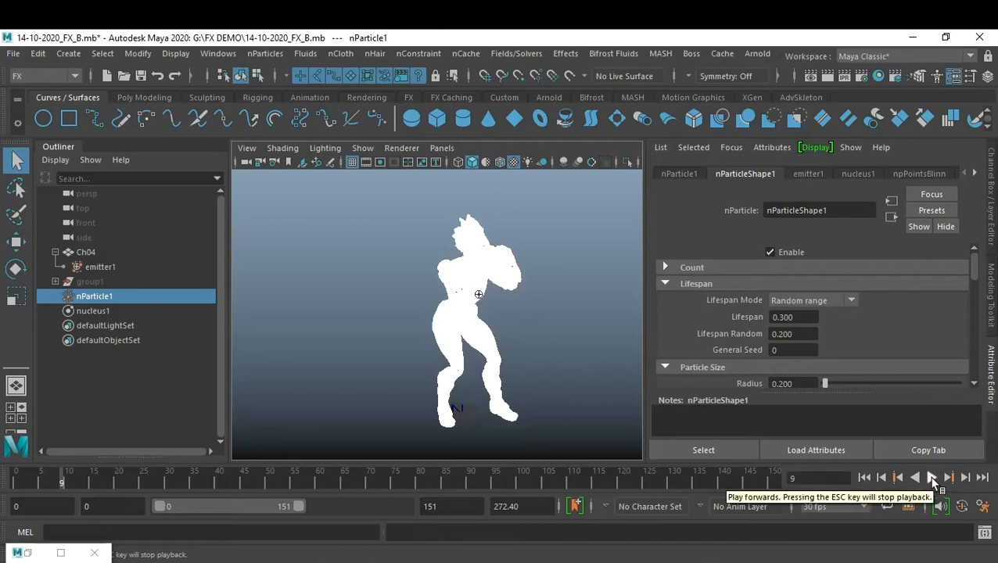
pyautogui.click(807, 173)
pyautogui.scroll(-3, 660, 374)
pyautogui.moveTo(802, 344); pyautogui.dragTo(712, 340)
pyautogui.write('10')
pyautogui.press('Return')
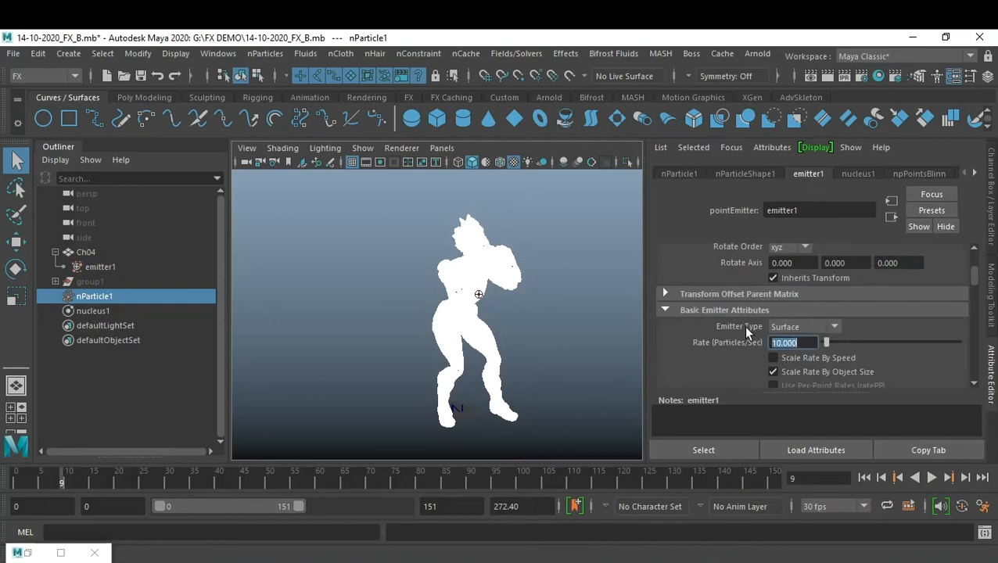
pyautogui.click(865, 478)
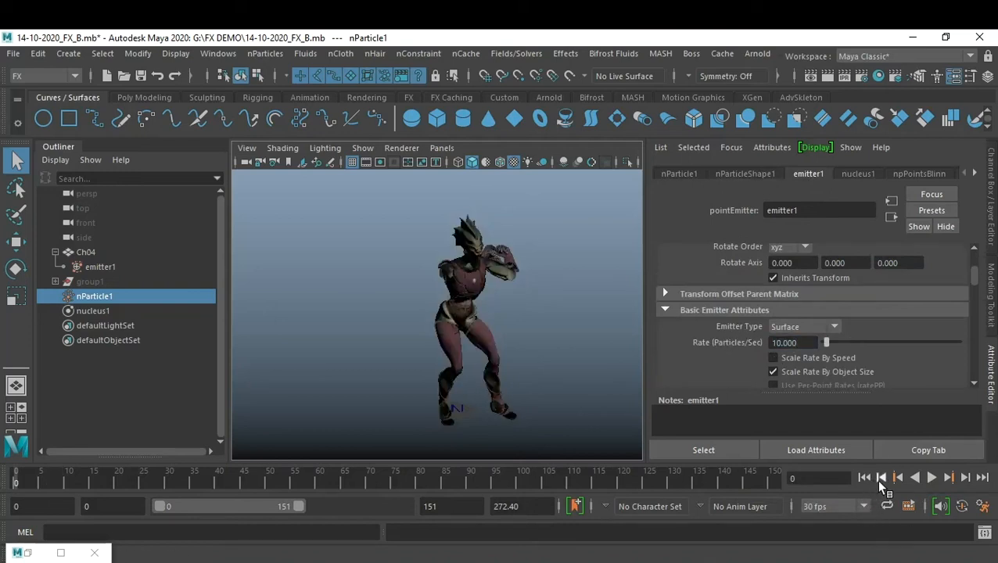
pyautogui.click(931, 478)
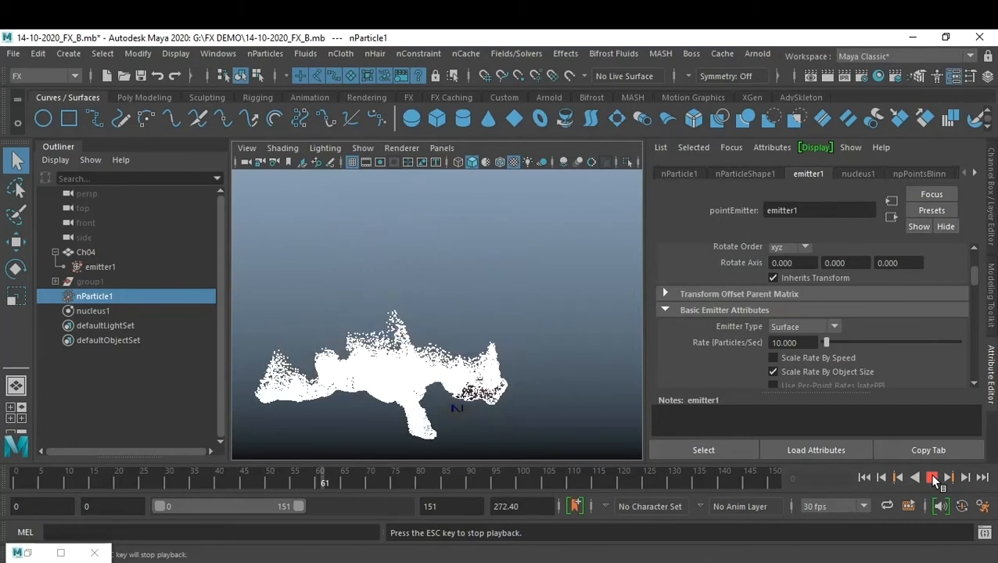
pyautogui.click(932, 478)
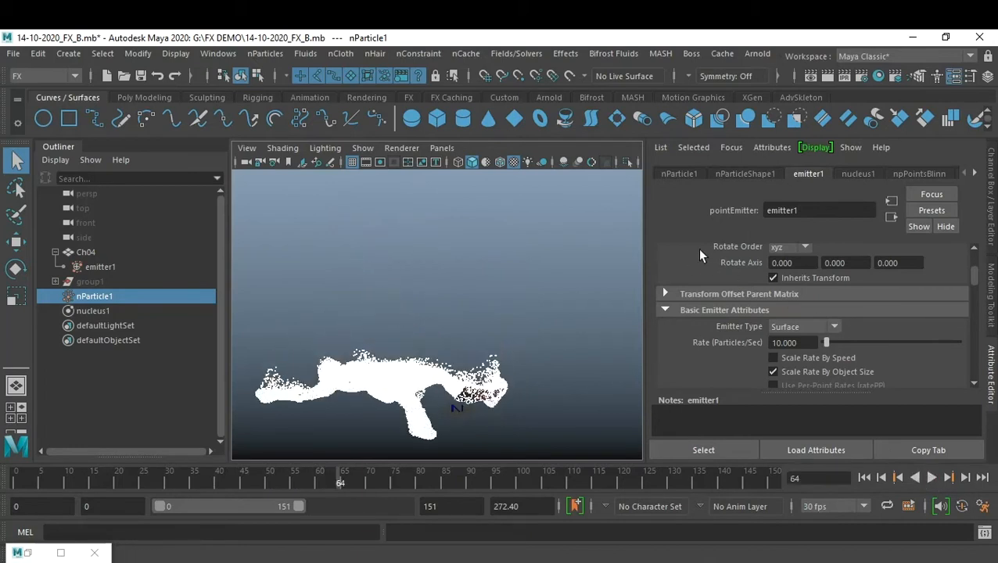
# Step: Set the Space Scale of nucleus1 to 0.1 and replay the simulation from frame 0
pyautogui.click(92, 310)
pyautogui.scroll(-5, 857, 340)
pyautogui.scroll(-8, 860, 344)
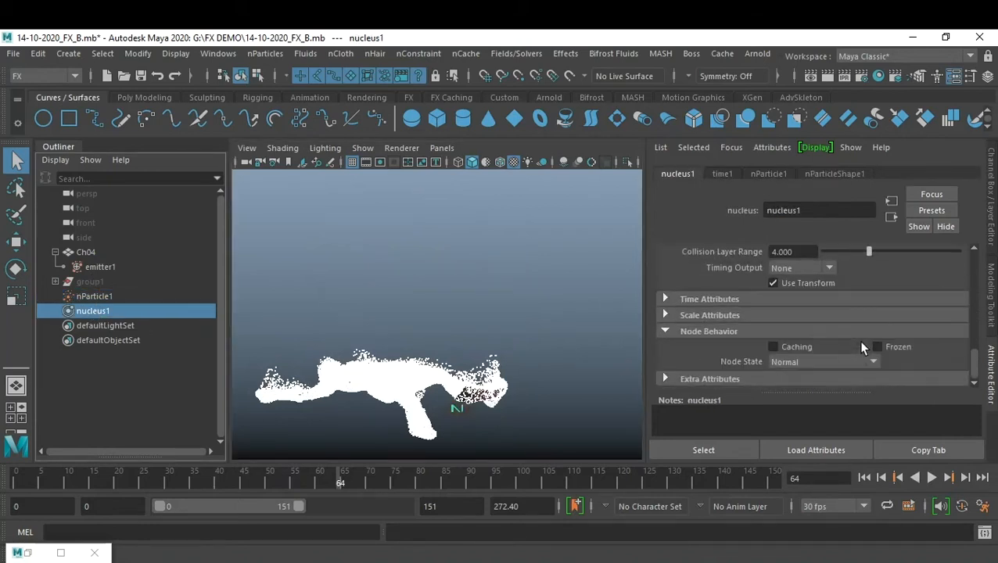
pyautogui.click(703, 315)
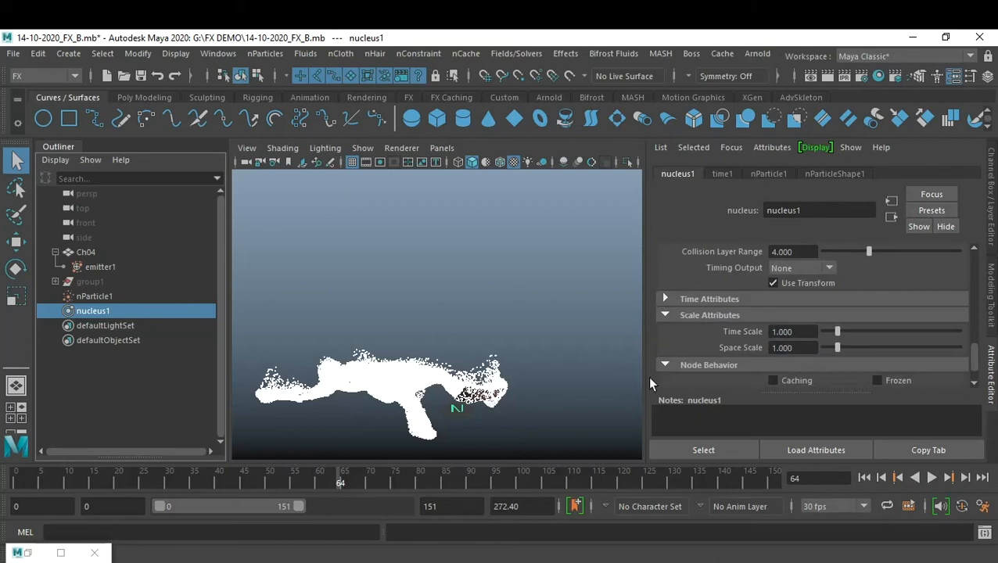
pyautogui.click(804, 349)
pyautogui.write('0.1')
pyautogui.press('Return')
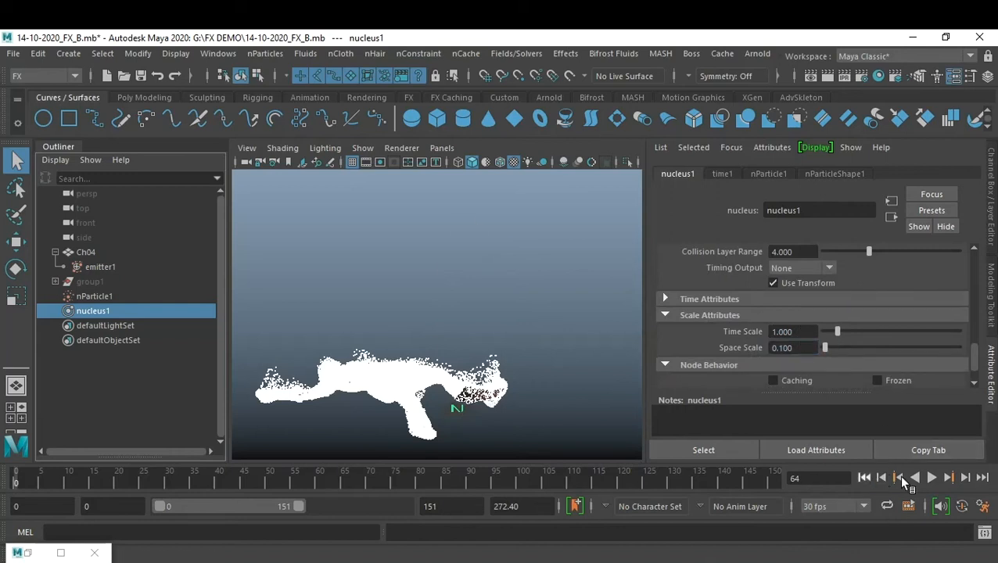
pyautogui.click(864, 477)
pyautogui.click(930, 477)
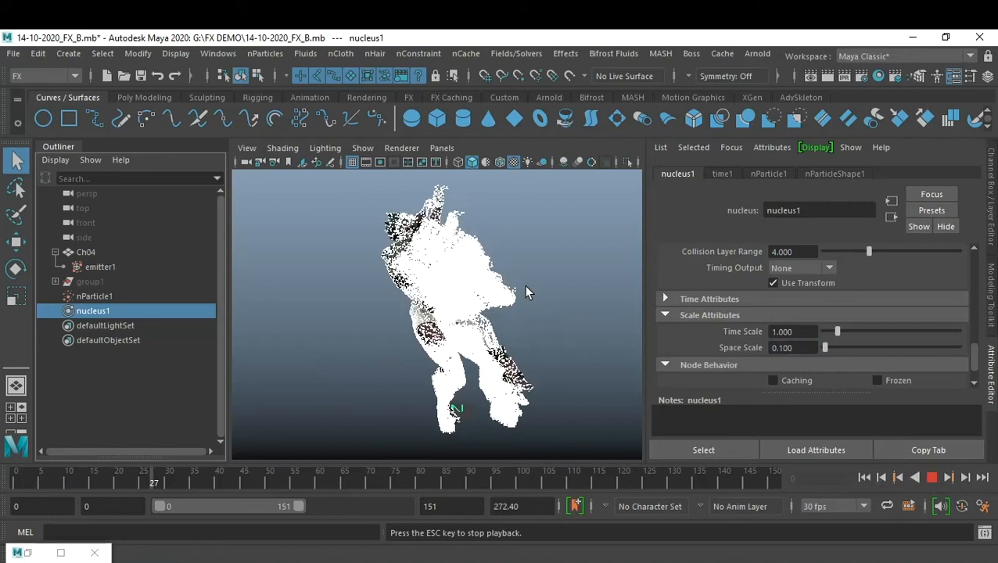
pyautogui.click(932, 478)
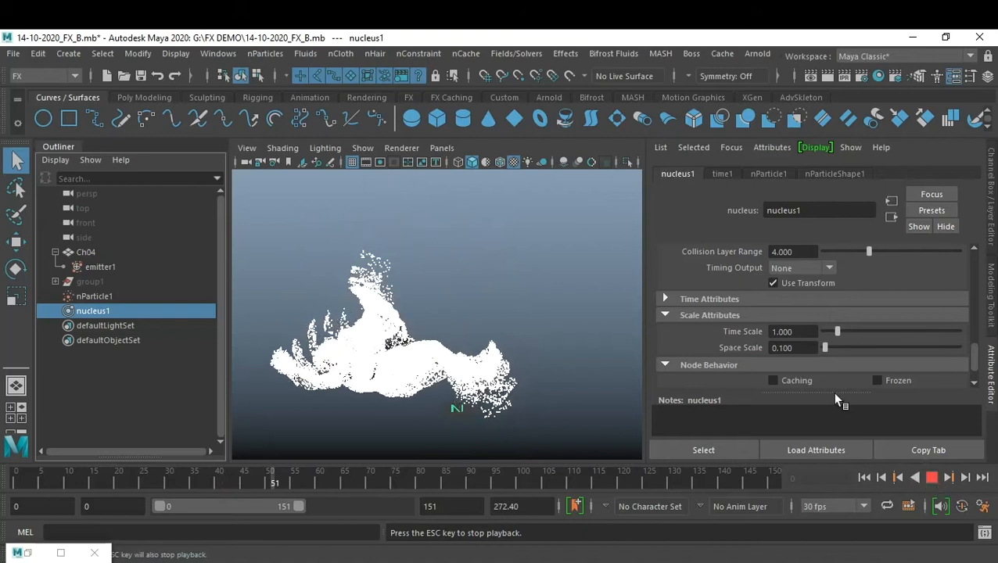
# Step: Set the nucleus Time Scale to 0.1 and play the emission again
pyautogui.click(813, 331)
pyautogui.write('0.1')
pyautogui.press('Return')
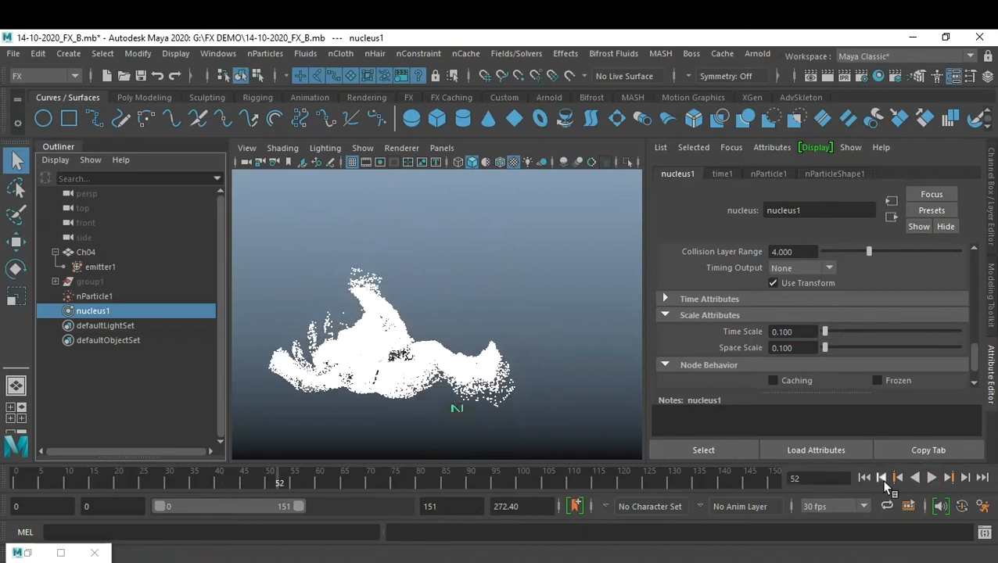
pyautogui.click(881, 477)
pyautogui.click(932, 478)
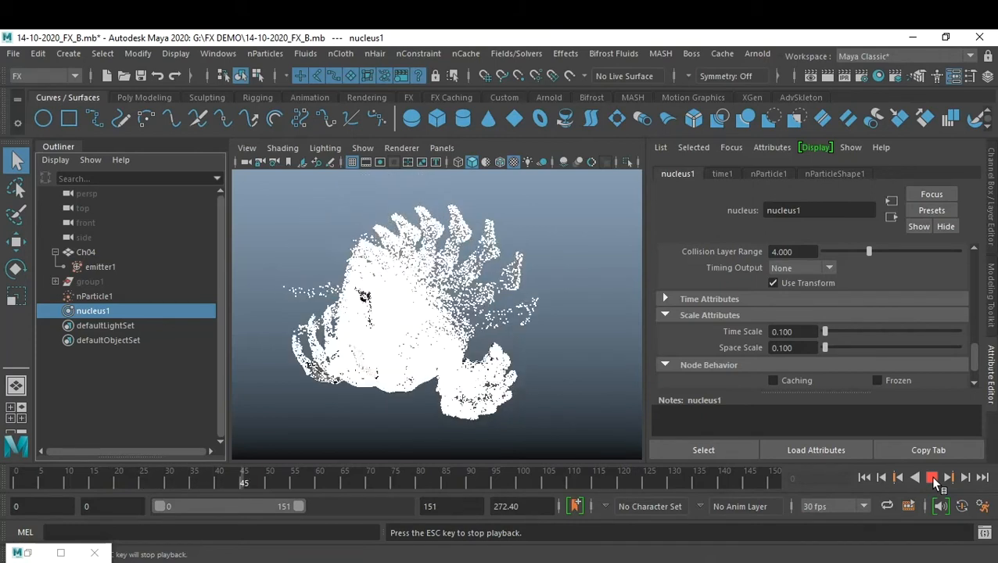
pyautogui.click(932, 479)
# Step: Set the nucleus Space Scale to 10, replay the simulation from the start, and return to frame 0
pyautogui.click(814, 347)
pyautogui.write('10')
pyautogui.press('Return')
pyautogui.click(864, 478)
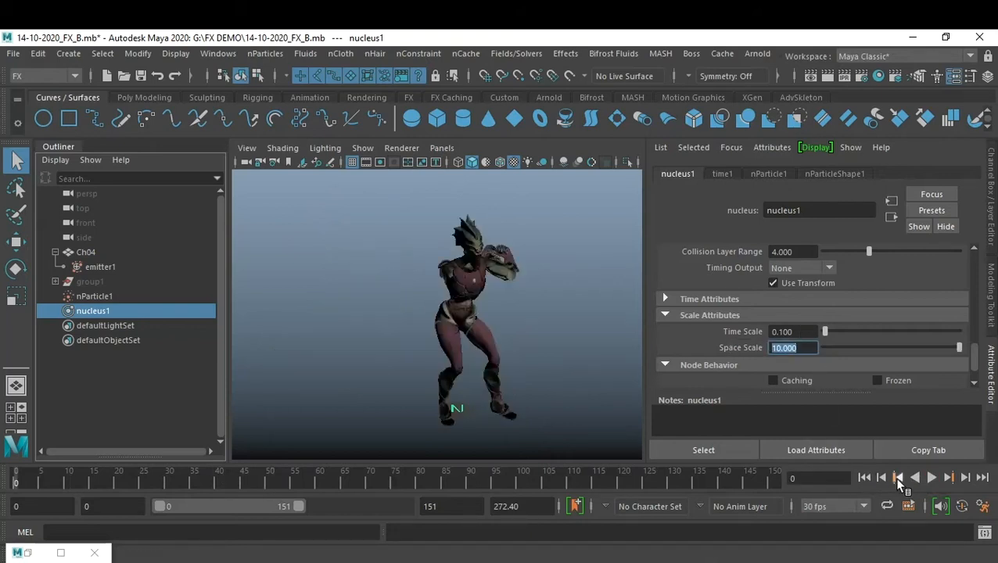
pyautogui.click(932, 476)
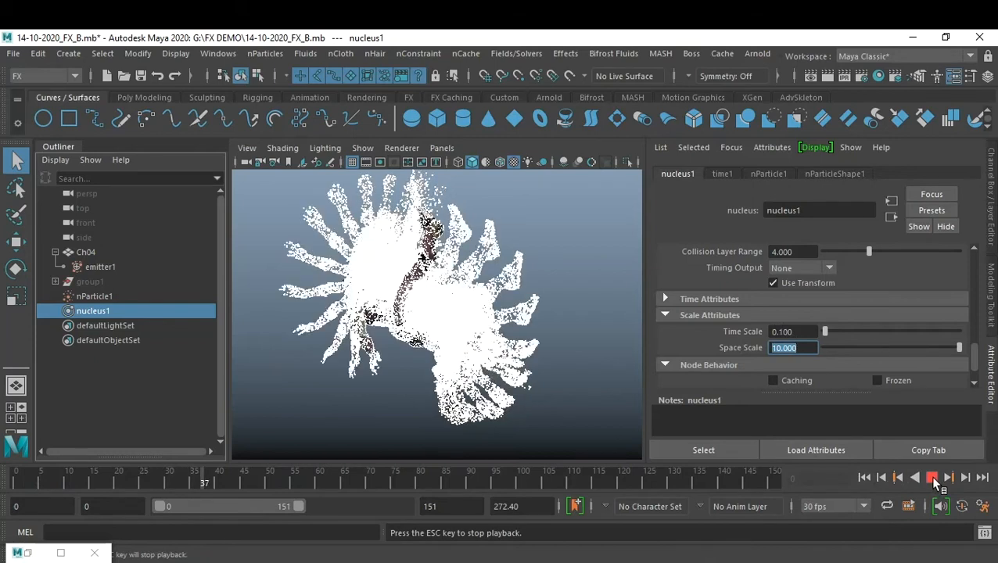
pyautogui.click(930, 477)
pyautogui.click(864, 476)
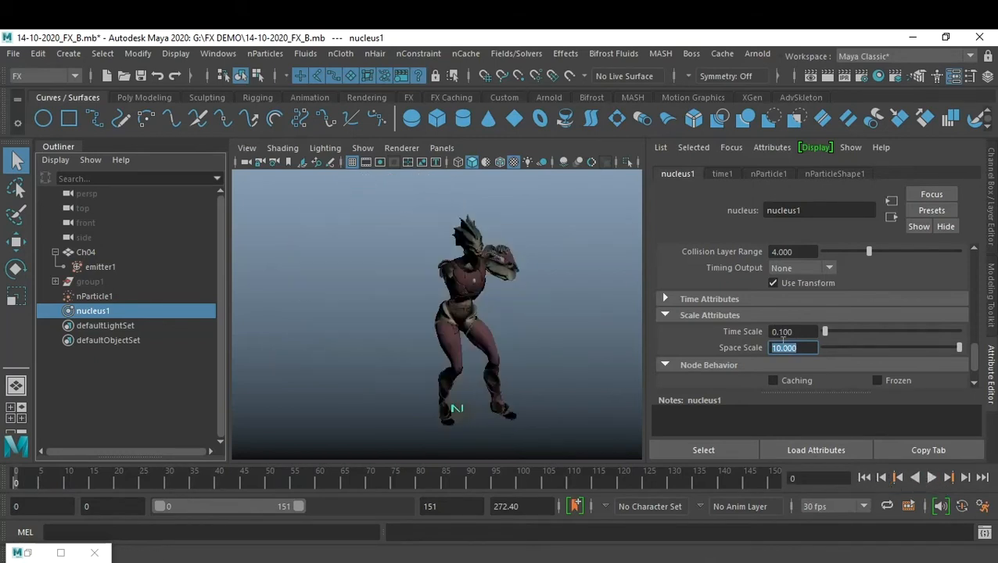
# Step: Set the nucleus Time Scale to 10 and play the emission, stopping at frame 69
pyautogui.click(784, 332)
pyautogui.write('10')
pyautogui.press('Return')
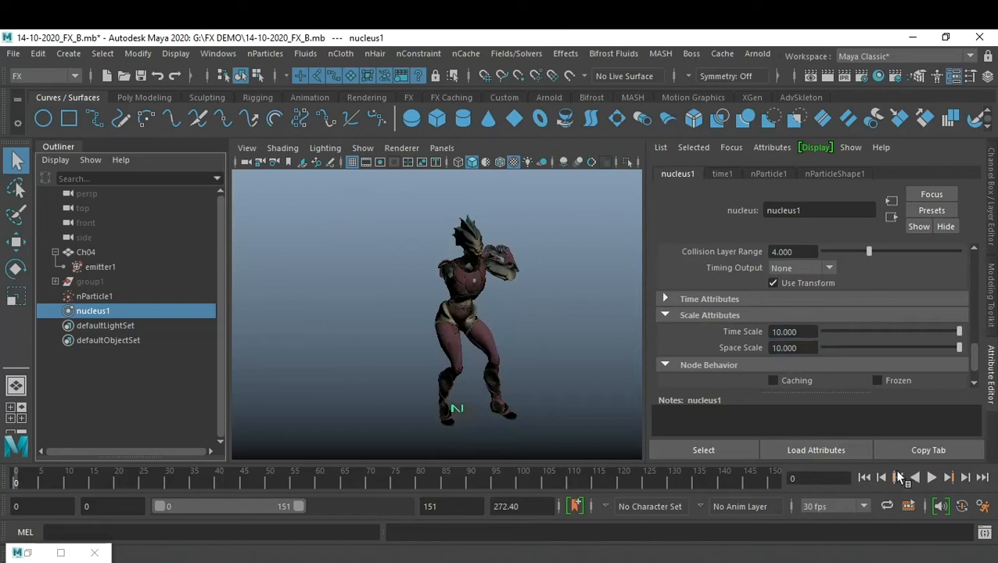
pyautogui.click(931, 477)
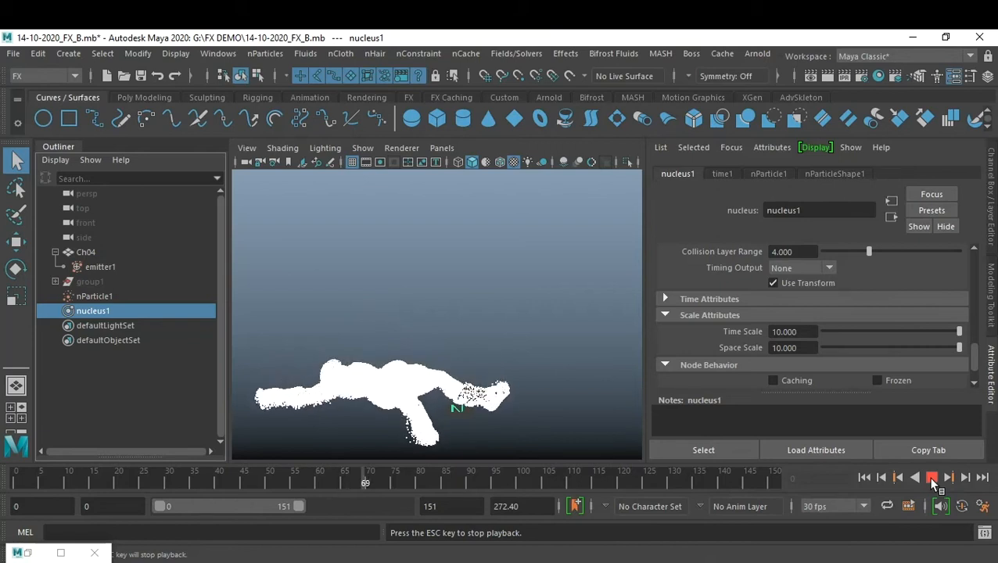
pyautogui.click(932, 477)
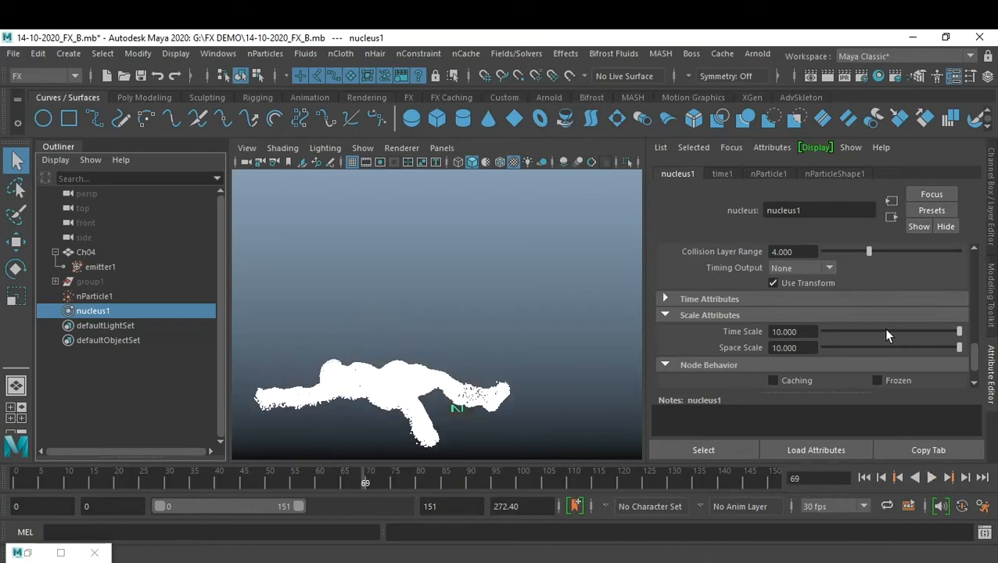
# Step: Set the nucleus Gravity Direction to 1, 1, 0 and replay the particles from frame 0, stopping at frame 30
pyautogui.scroll(5, 882, 328)
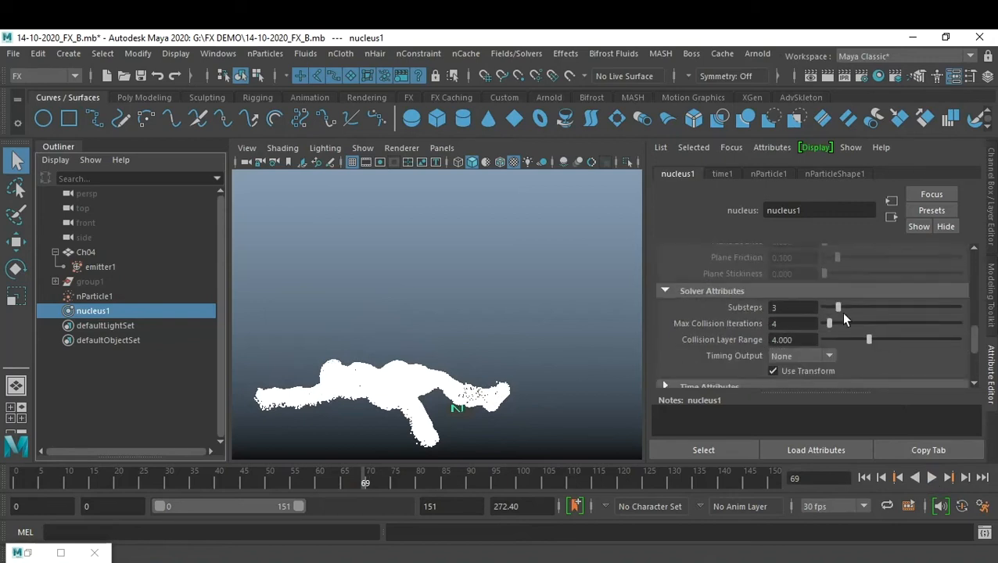
pyautogui.scroll(2, 856, 320)
pyautogui.scroll(3, 858, 324)
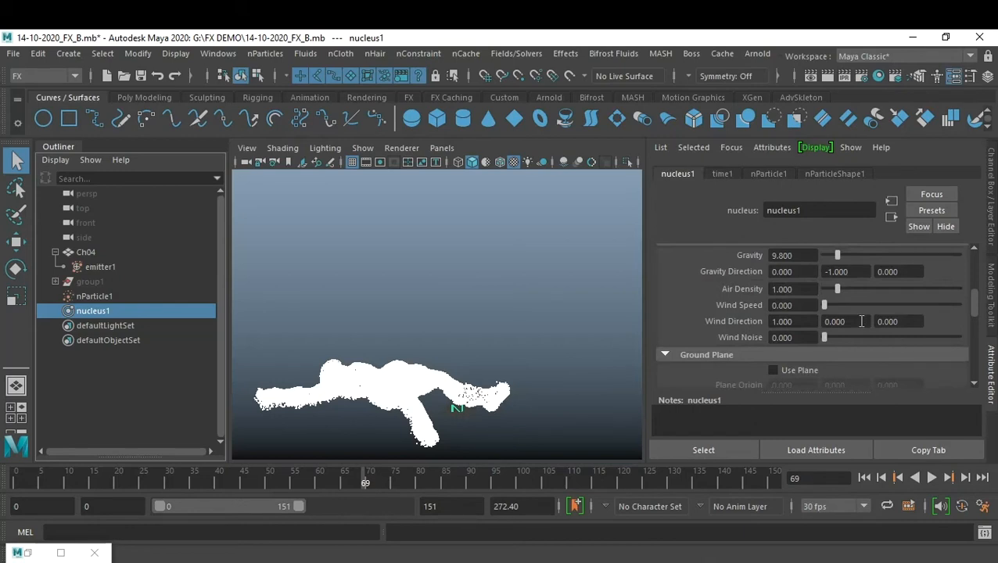
pyautogui.scroll(2, 861, 320)
pyautogui.moveTo(799, 317); pyautogui.dragTo(726, 310)
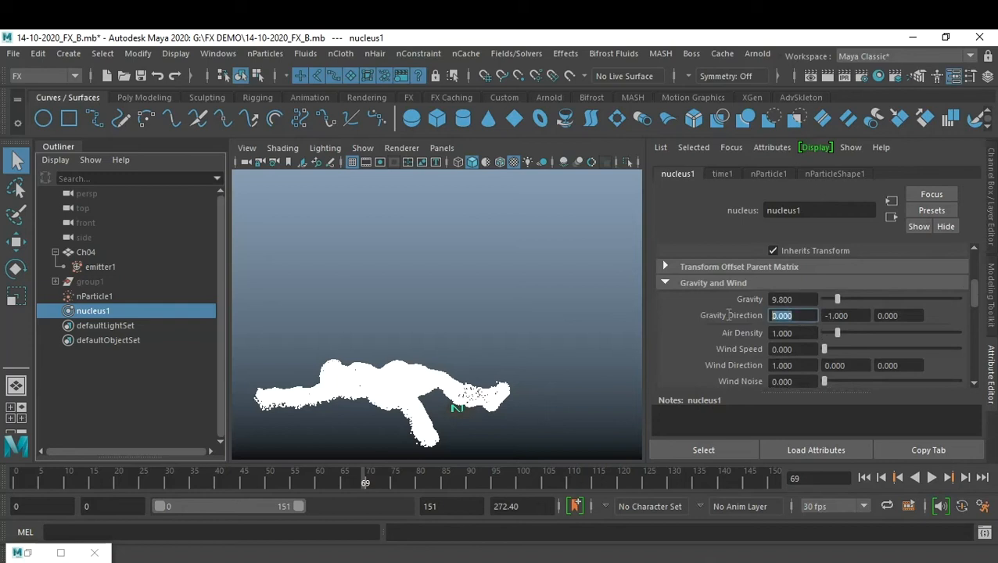
pyautogui.write('1')
pyautogui.press('Tab')
pyautogui.write('1')
pyautogui.press('Return')
pyautogui.press('Return')
pyautogui.click(864, 478)
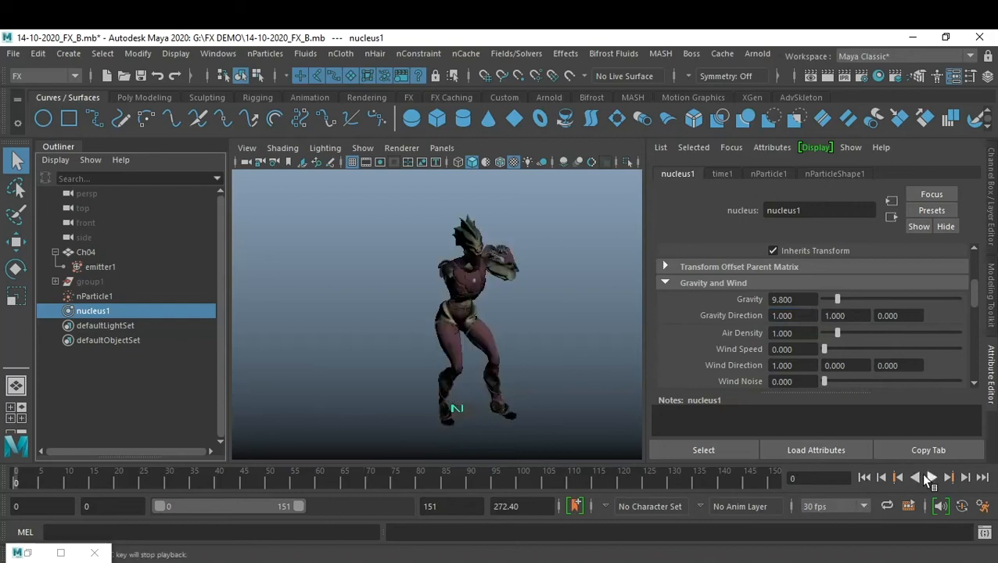
pyautogui.click(931, 478)
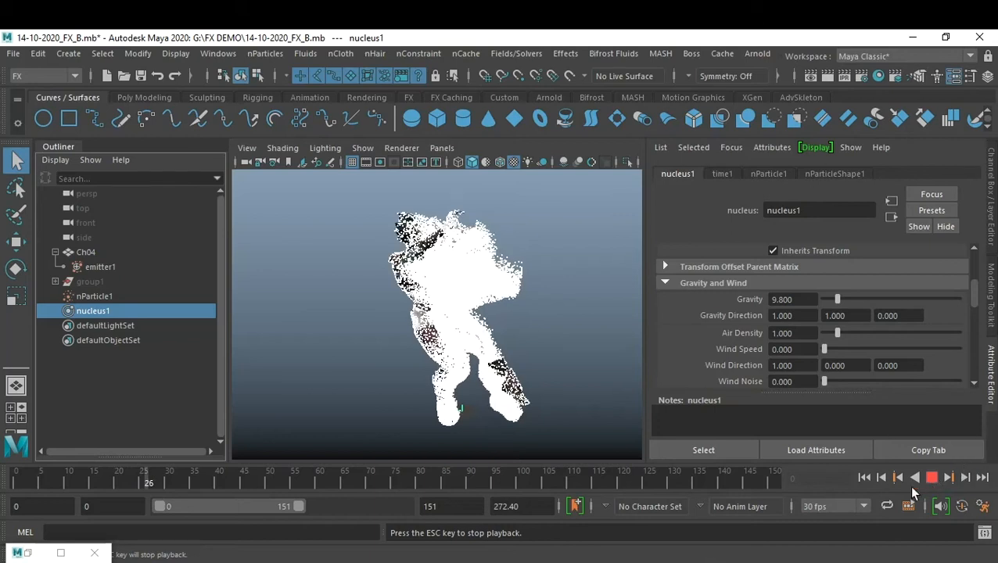
pyautogui.click(931, 477)
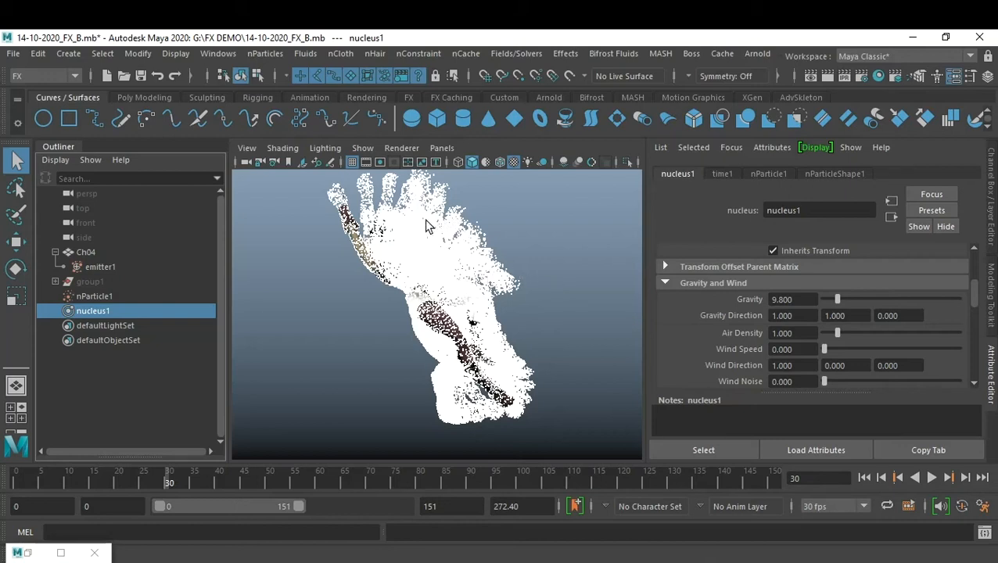
pyautogui.moveTo(61, 553)
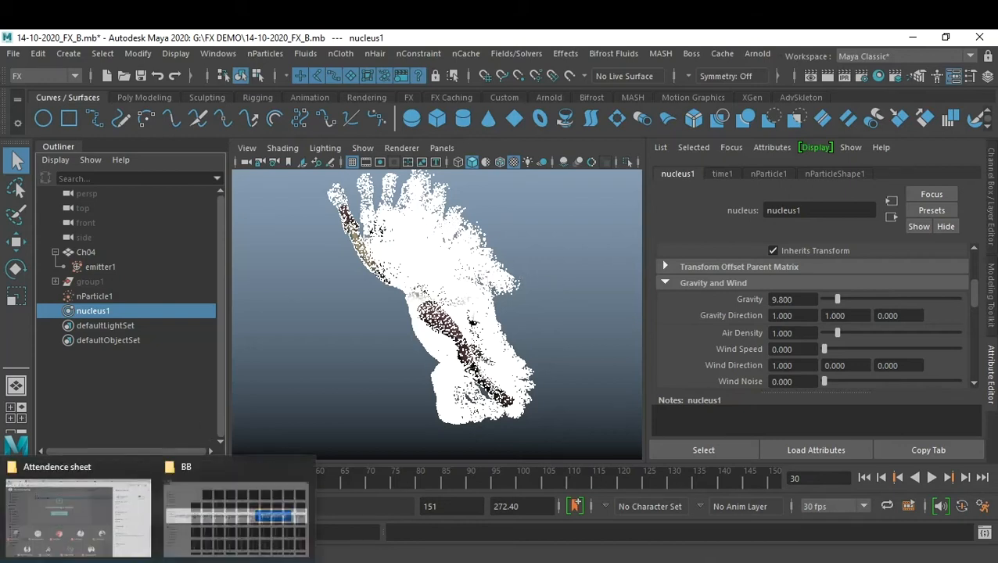
pyautogui.click(88, 533)
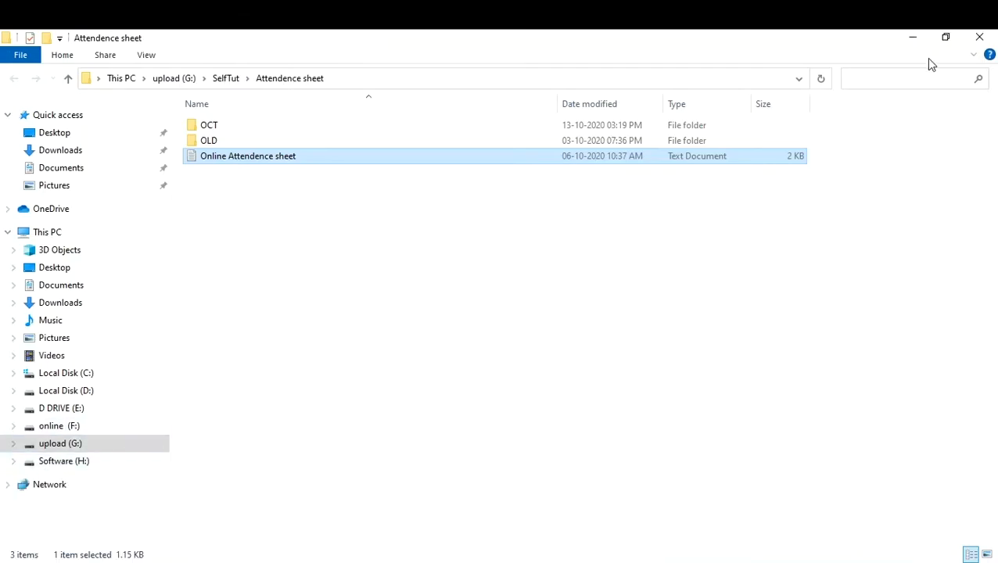
pyautogui.click(912, 43)
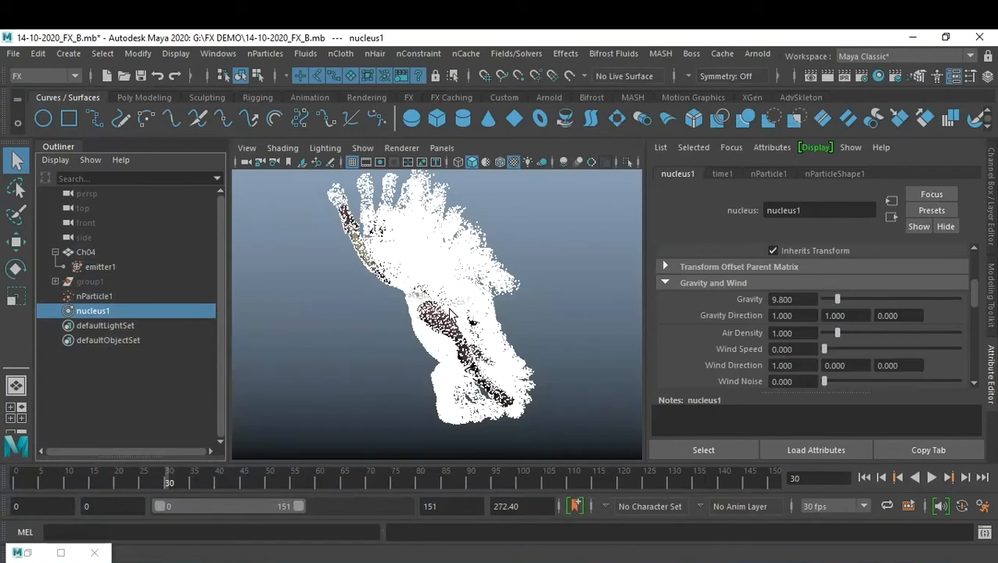
# Step: Enable Texture Rate on the particles' emitter and connect a File texture to the Texture Rate
pyautogui.click(540, 273)
pyautogui.click(452, 255)
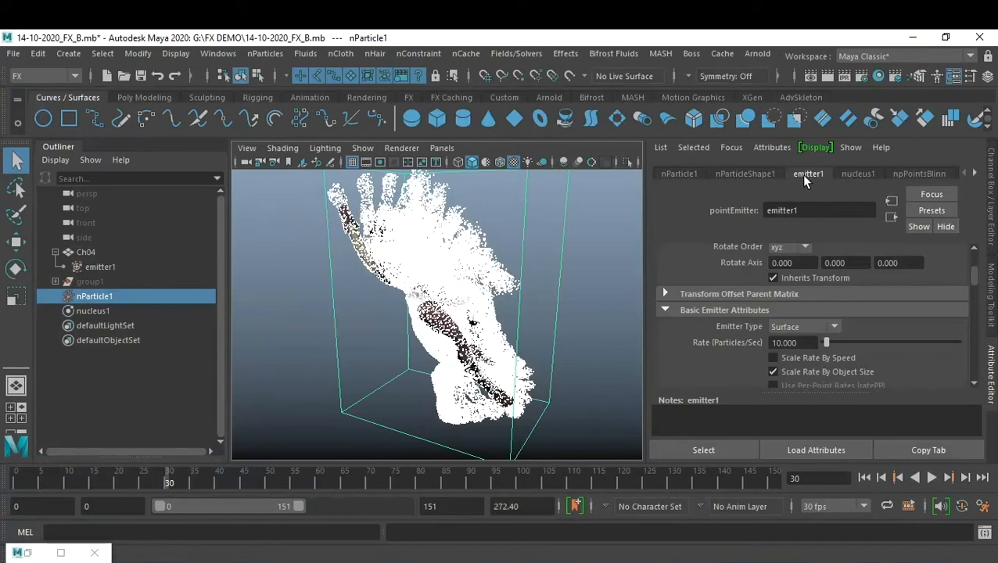
pyautogui.scroll(-8, 838, 326)
pyautogui.scroll(-8, 840, 329)
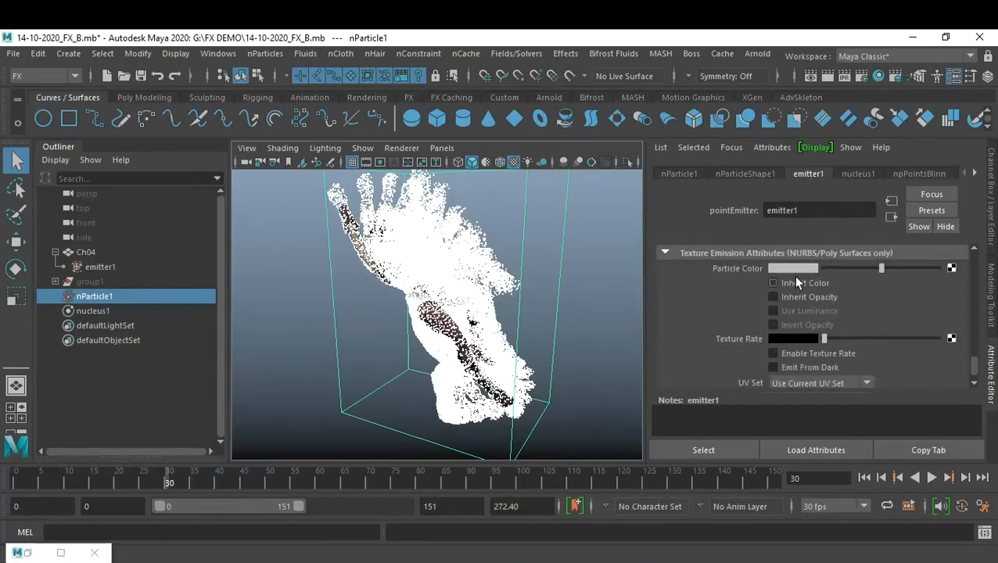
pyautogui.click(793, 356)
pyautogui.click(951, 339)
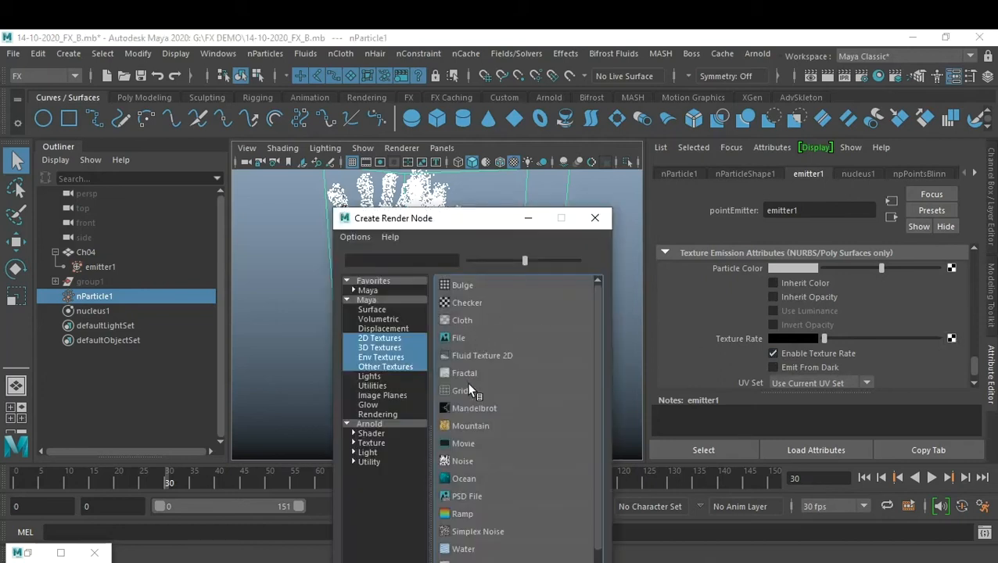
pyautogui.click(459, 342)
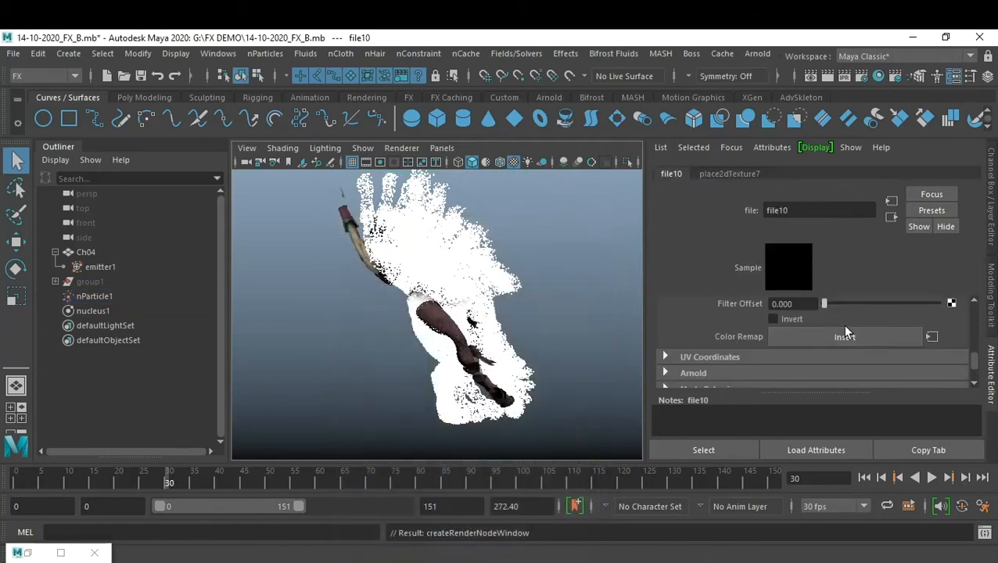
# Step: Load BB000.jpg from the desktop's BB folder into the Texture Rate file node and enable Use Image Sequence
pyautogui.scroll(-6, 833, 334)
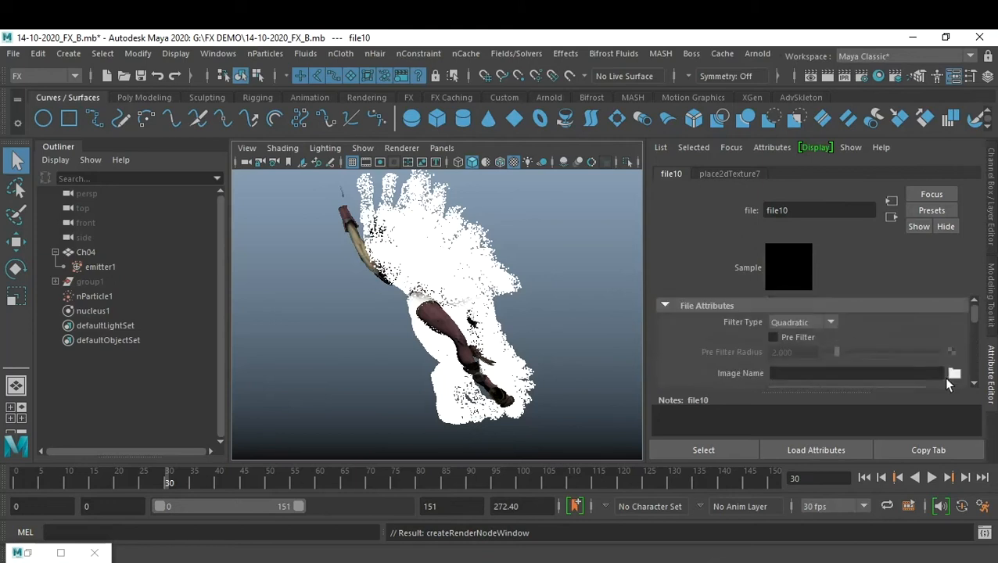
pyautogui.click(952, 373)
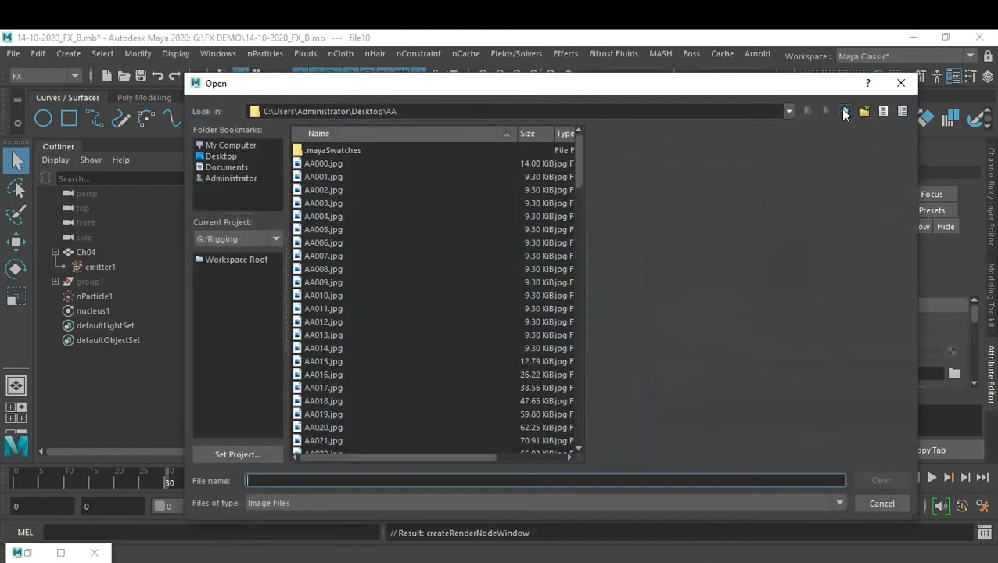
pyautogui.click(845, 112)
pyautogui.doubleClick(343, 191)
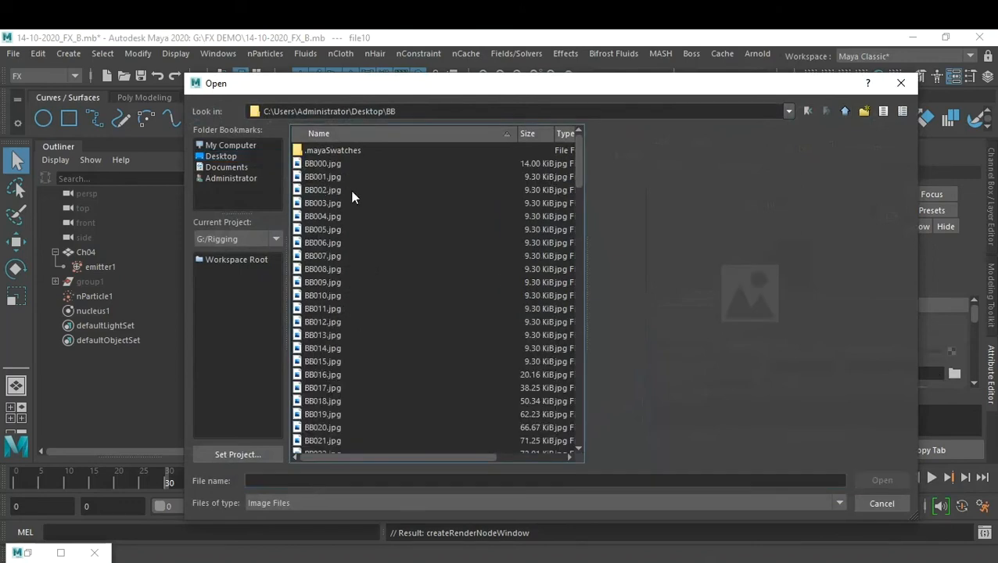
pyautogui.click(321, 166)
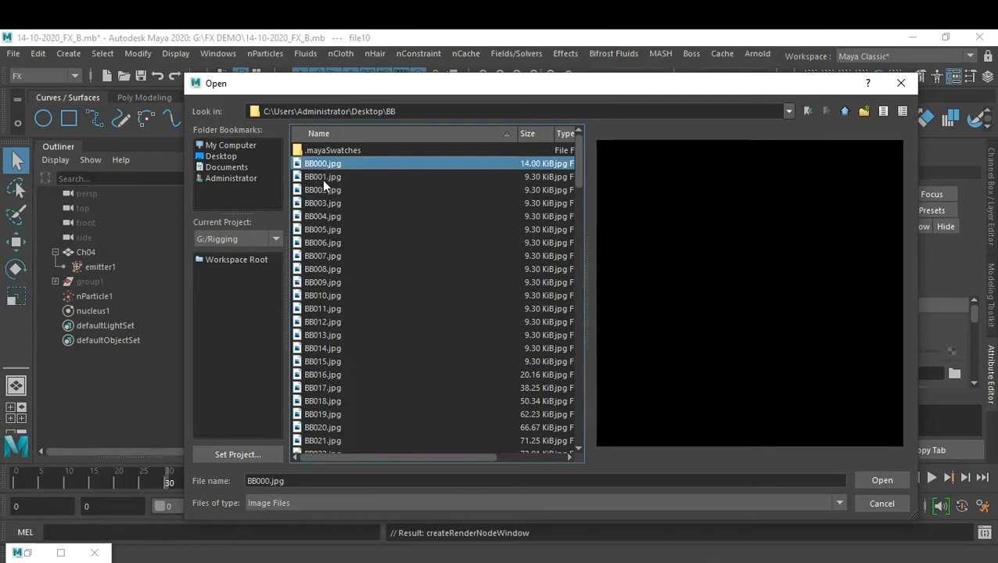
pyautogui.scroll(-20, 385, 337)
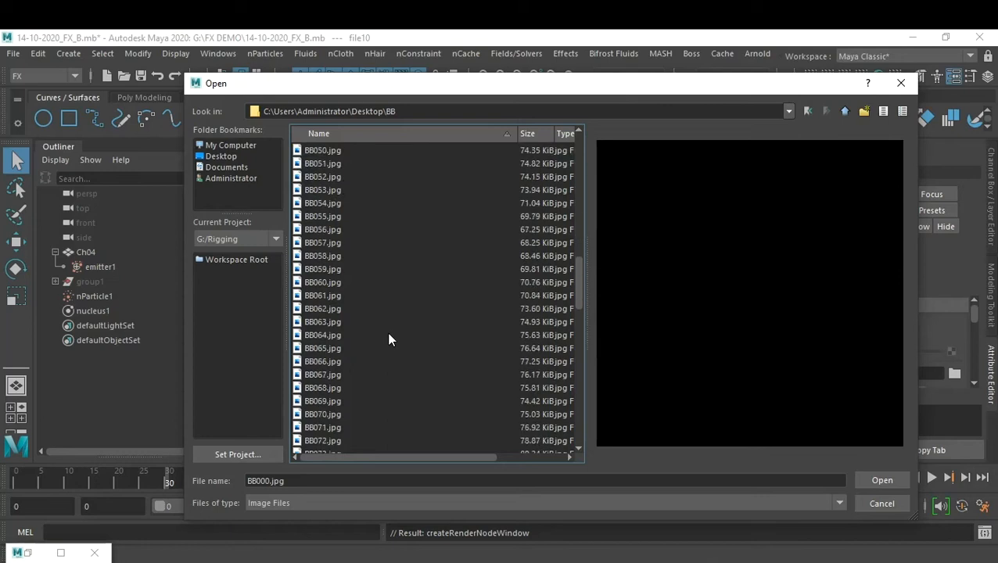
pyautogui.scroll(-5, 414, 379)
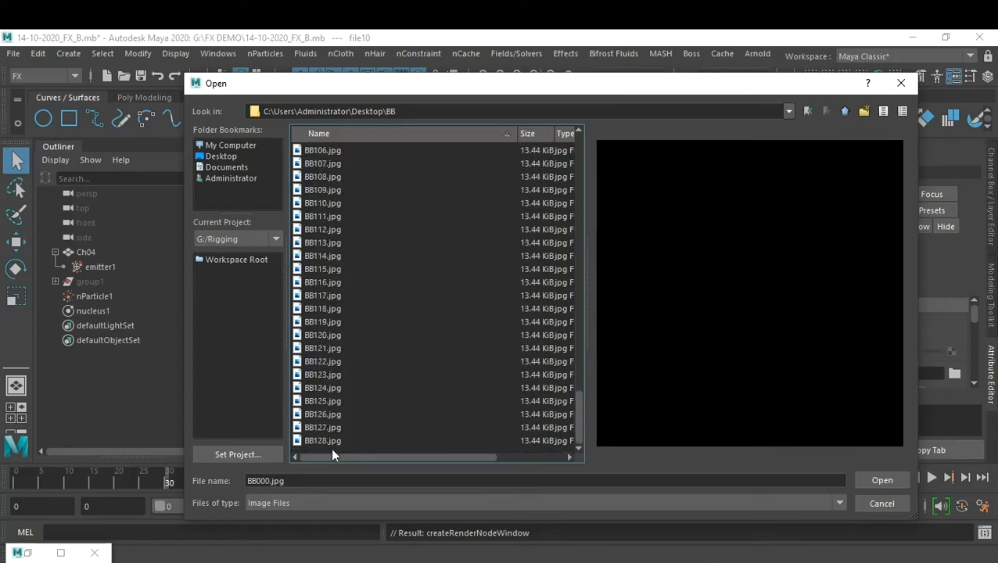
pyautogui.click(879, 478)
pyautogui.scroll(-3, 831, 346)
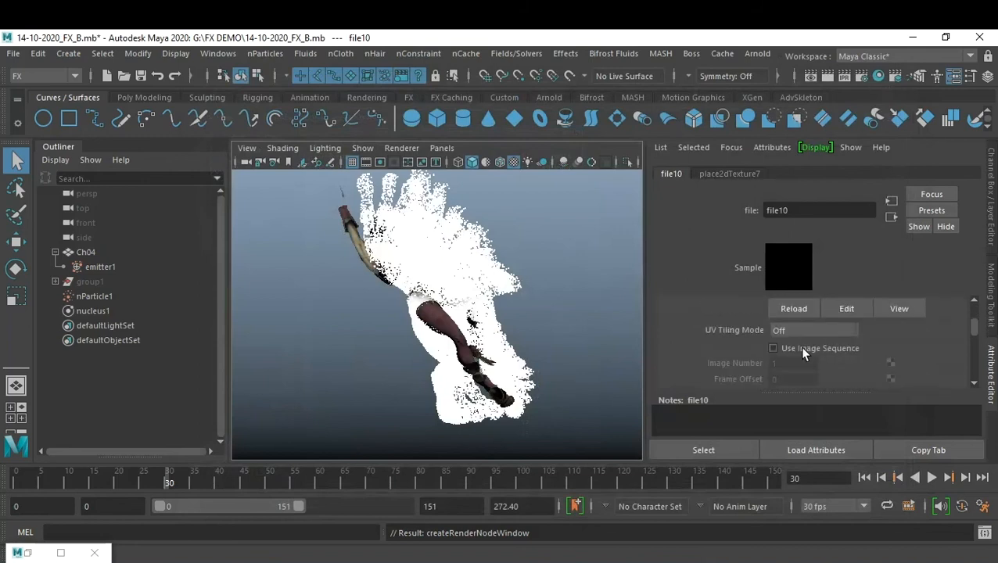
pyautogui.click(802, 348)
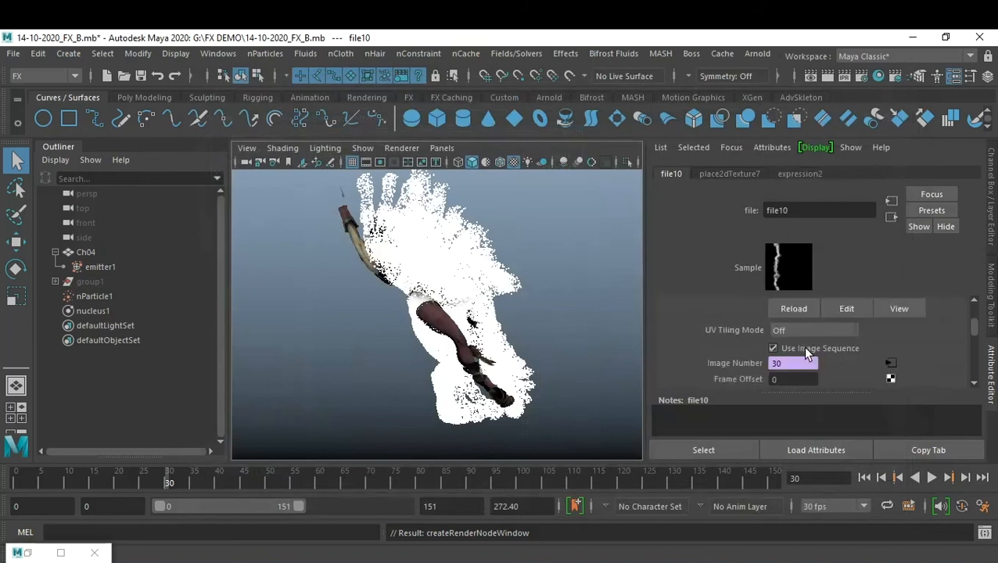
# Step: Play the simulation from frame 0, stop at frame 67, and examine the particles around the dissolving body up close
pyautogui.click(864, 478)
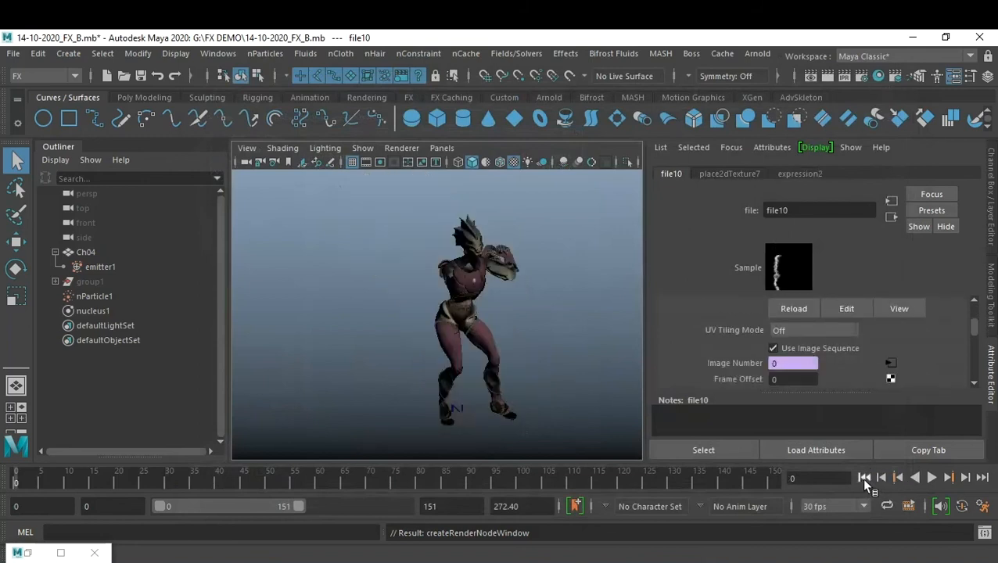
pyautogui.click(931, 477)
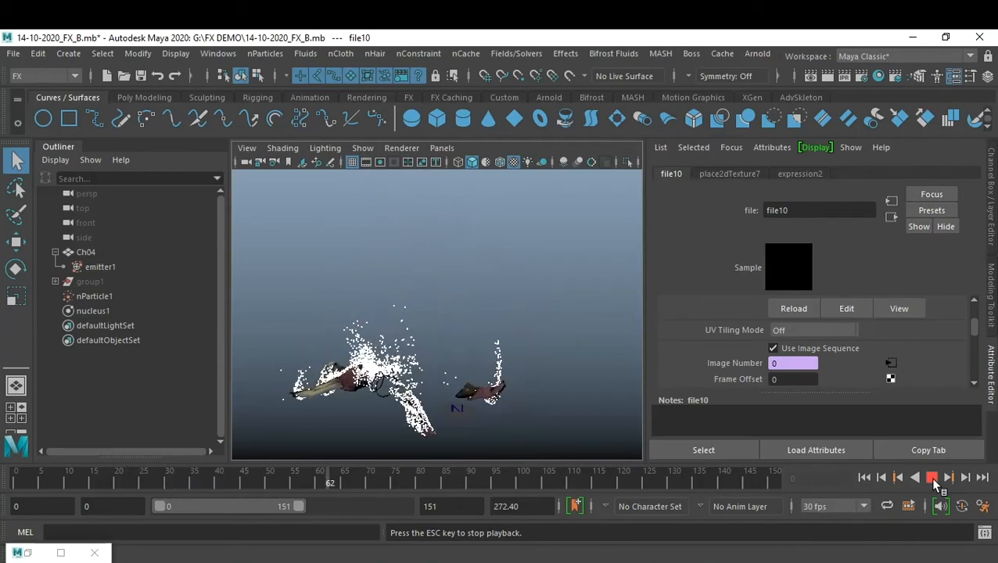
pyautogui.click(932, 478)
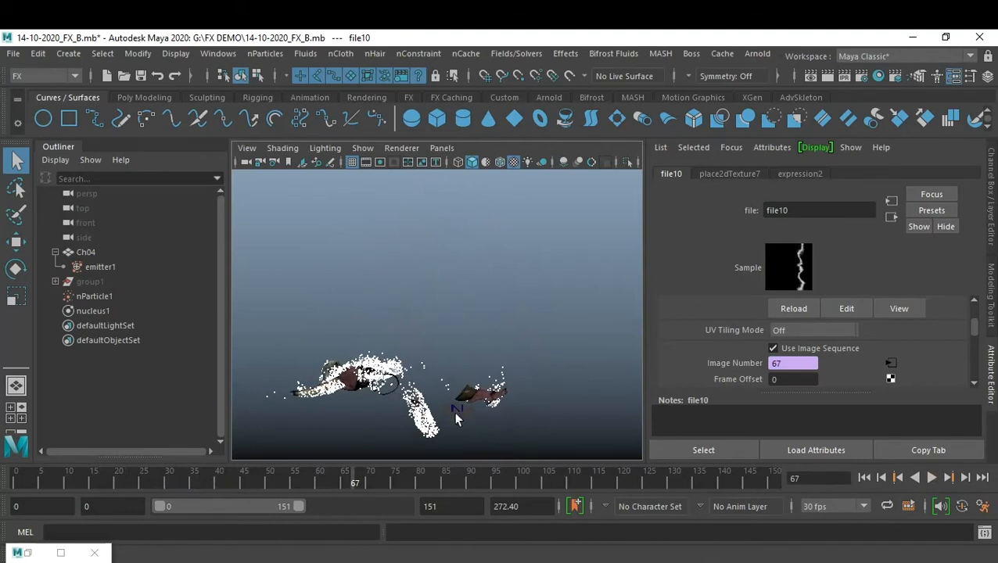
pyautogui.keyDown('alt'); pyautogui.moveTo(369, 332); pyautogui.dragTo(372, 345); pyautogui.keyUp('alt')
pyautogui.keyDown('alt'); pyautogui.moveTo(349, 350); pyautogui.dragTo(547, 381, button='right'); pyautogui.keyUp('alt')
pyautogui.keyDown('alt'); pyautogui.moveTo(387, 364); pyautogui.dragTo(608, 302, button='middle'); pyautogui.keyUp('alt')
pyautogui.keyDown('alt'); pyautogui.moveTo(436, 327); pyautogui.dragTo(430, 336); pyautogui.keyUp('alt')
pyautogui.keyDown('alt'); pyautogui.moveTo(430, 336); pyautogui.dragTo(535, 299, button='middle'); pyautogui.keyUp('alt')
pyautogui.keyDown('alt'); pyautogui.moveTo(535, 299); pyautogui.dragTo(475, 286, button='right'); pyautogui.keyUp('alt')
pyautogui.keyDown('alt'); pyautogui.moveTo(474, 285); pyautogui.dragTo(474, 250, button='middle'); pyautogui.keyUp('alt')
pyautogui.keyDown('alt'); pyautogui.moveTo(474, 250); pyautogui.dragTo(433, 248, button='right'); pyautogui.keyUp('alt')
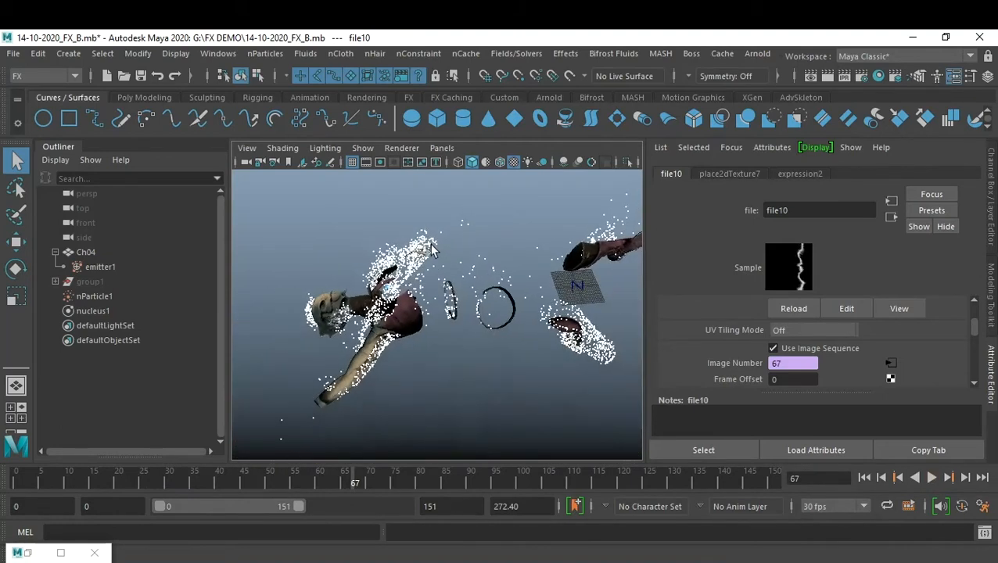
# Step: Continue the playback towards the end of the range, replay it from frame 0, and stop at frame 90
pyautogui.click(931, 477)
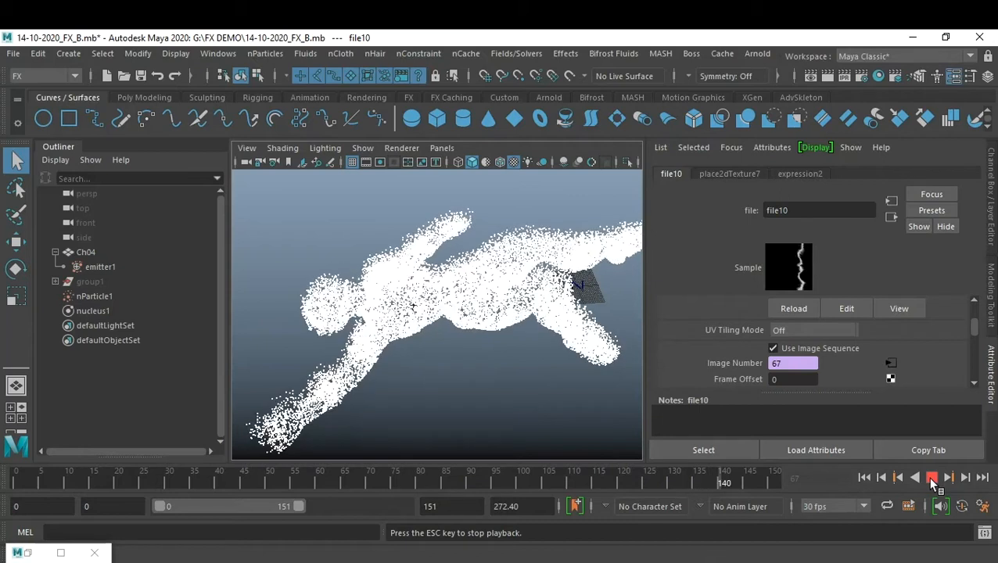
pyautogui.click(930, 479)
pyautogui.click(866, 479)
pyautogui.click(931, 478)
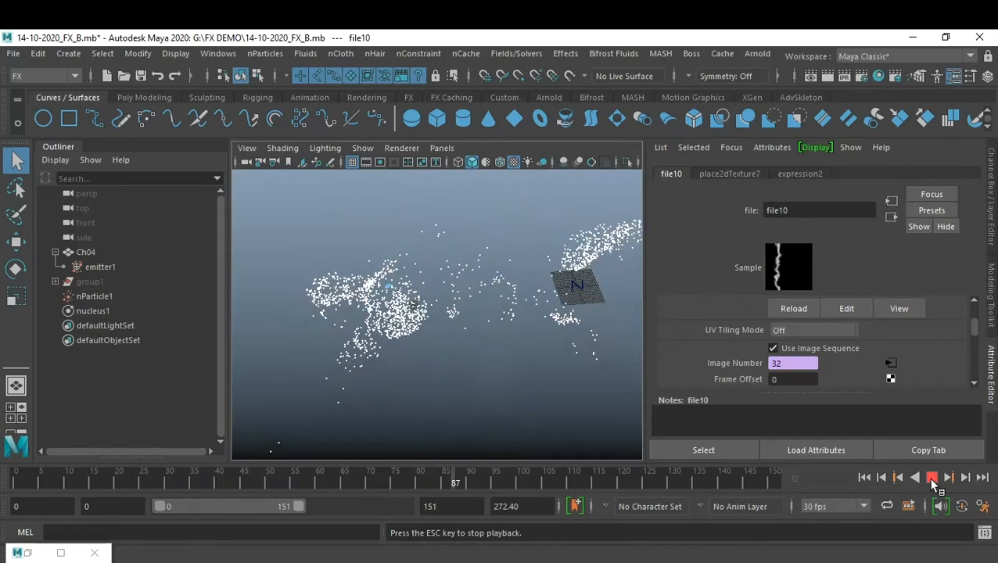
pyautogui.click(931, 477)
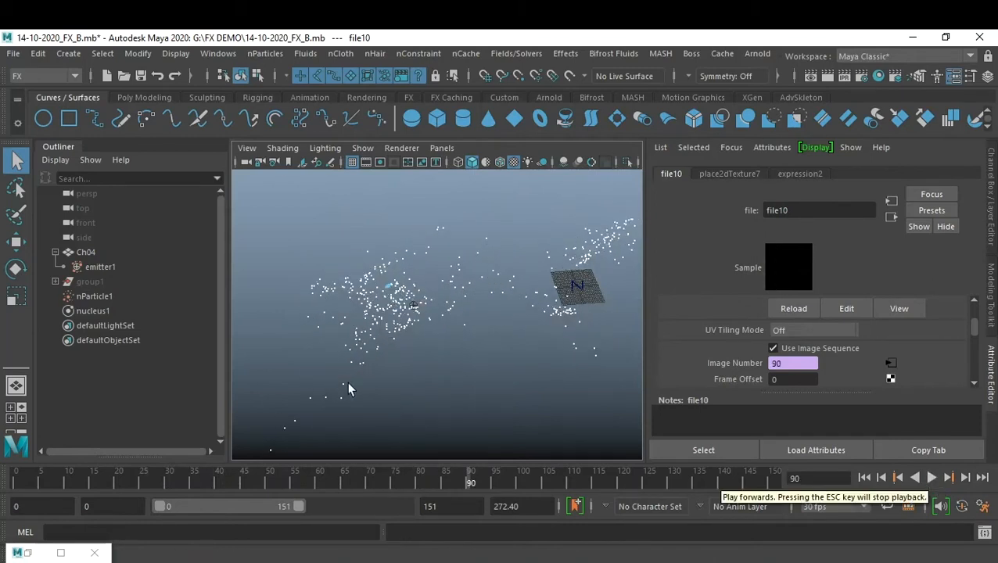
# Step: Key the Rate (Particles/Sec) of emitter1 at 10 on frame 90
pyautogui.click(99, 268)
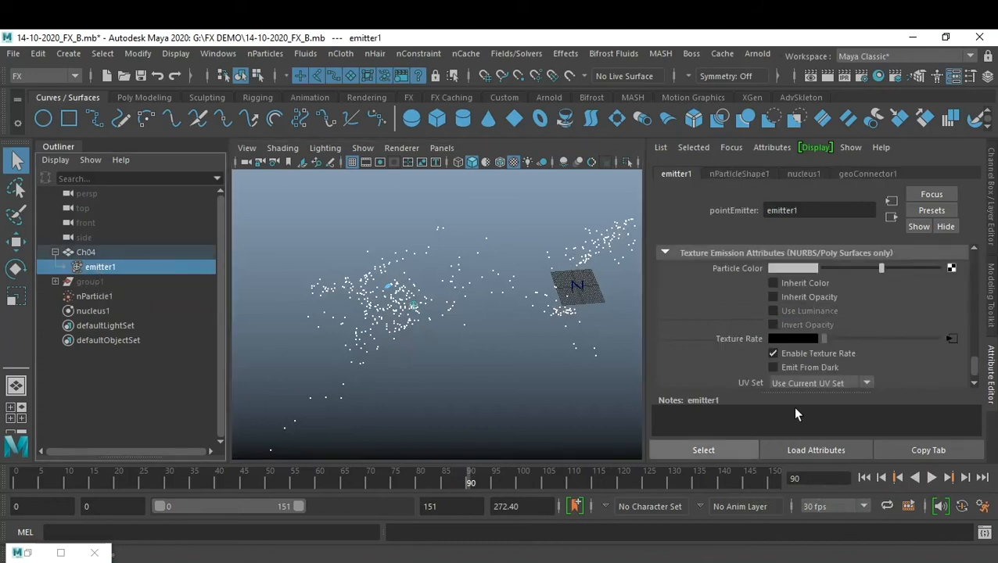
pyautogui.scroll(10, 835, 325)
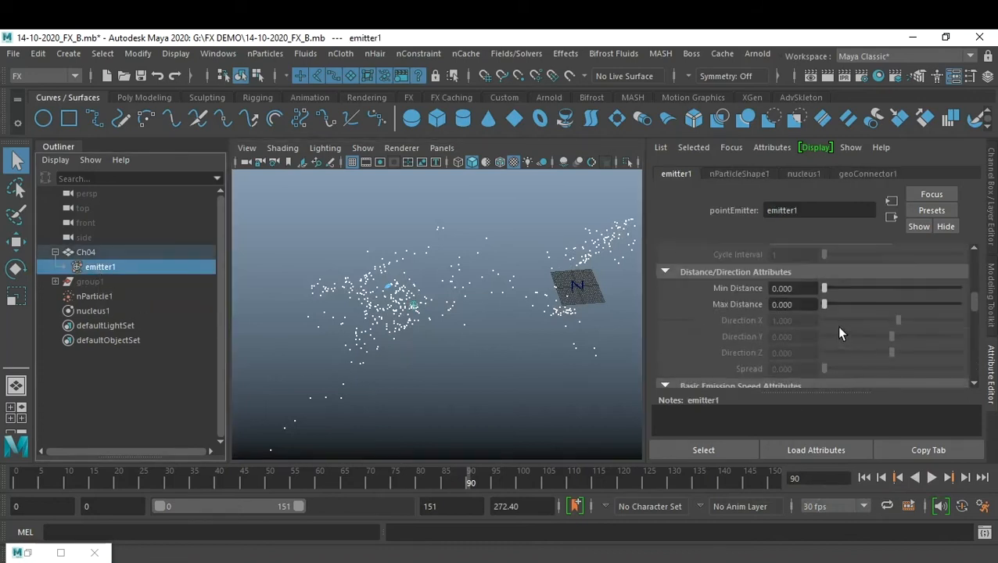
pyautogui.scroll(2, 836, 325)
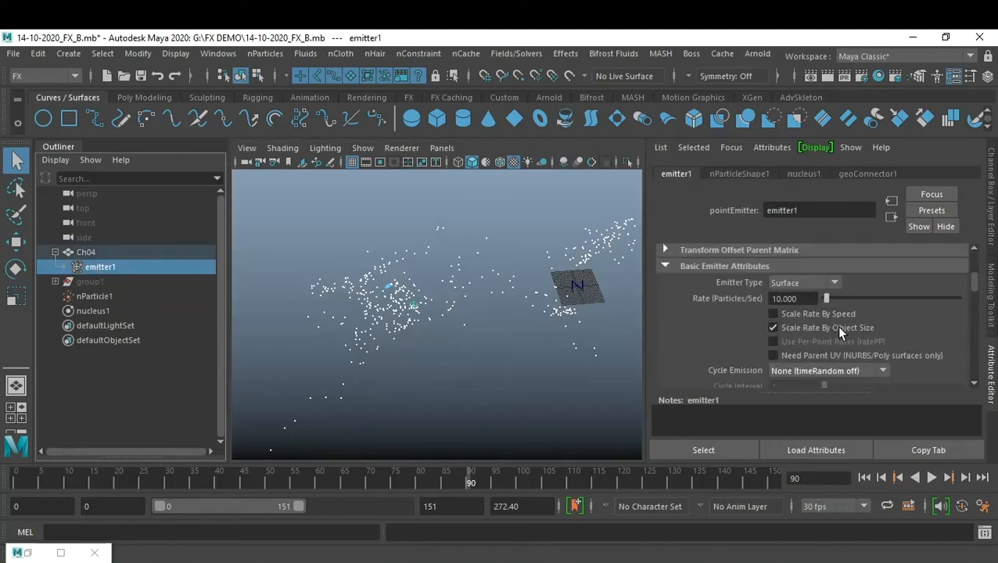
pyautogui.rightClick(804, 298)
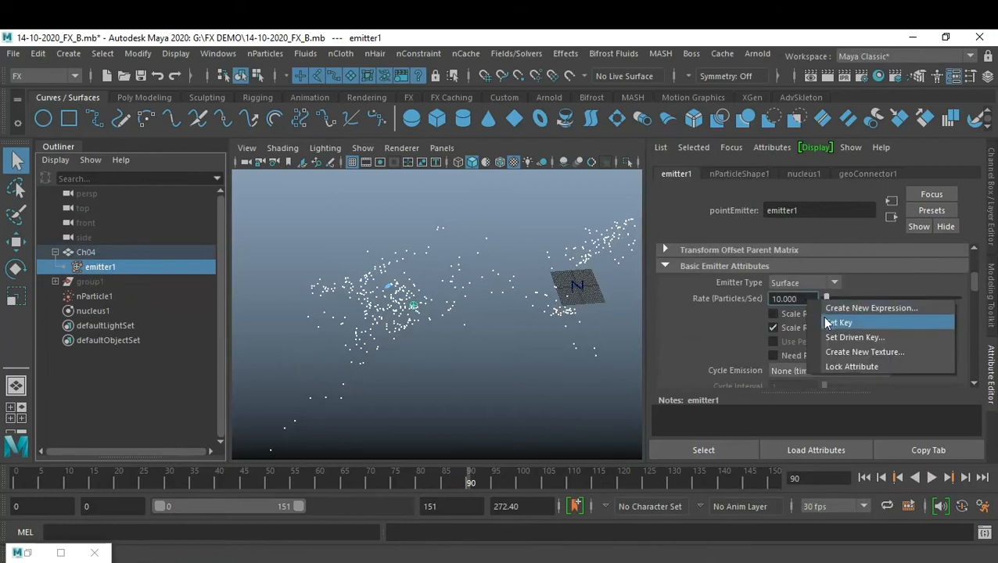
pyautogui.click(826, 321)
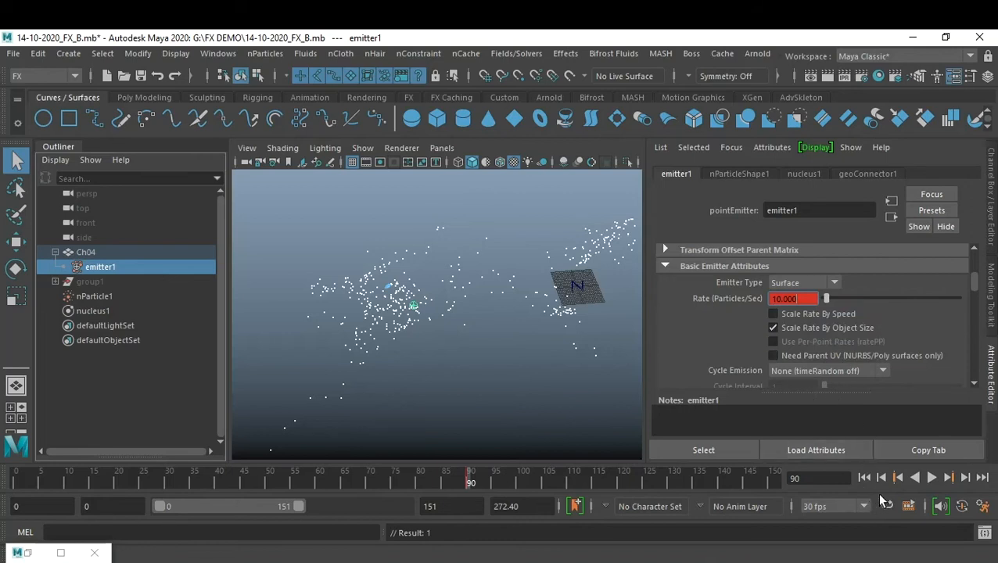
# Step: Advance to frame 95 and key the emitter's Rate (Particles/Sec) at 0
pyautogui.click(490, 483)
pyautogui.hotkey('alt', 'v')
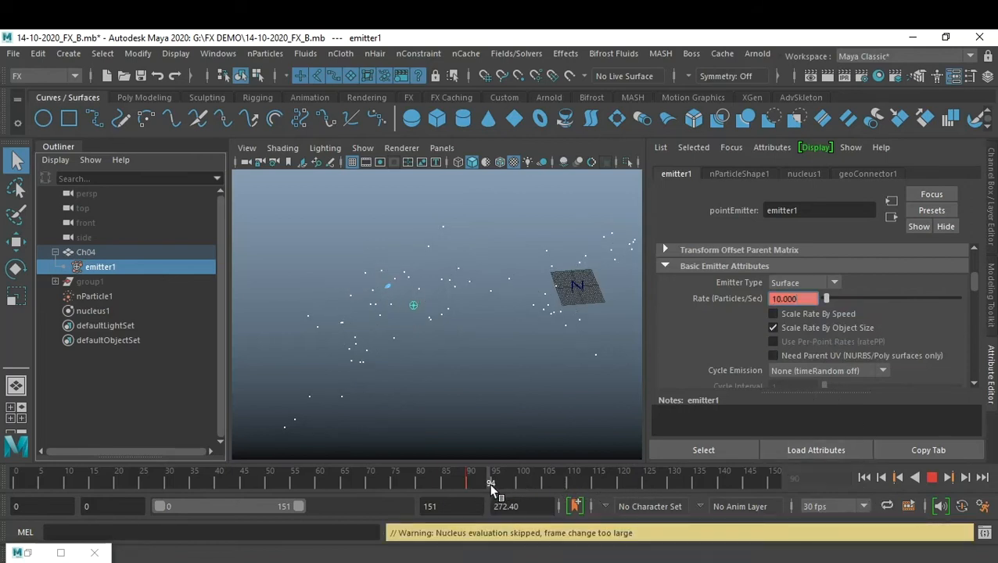
pyautogui.hotkey('alt', 'v')
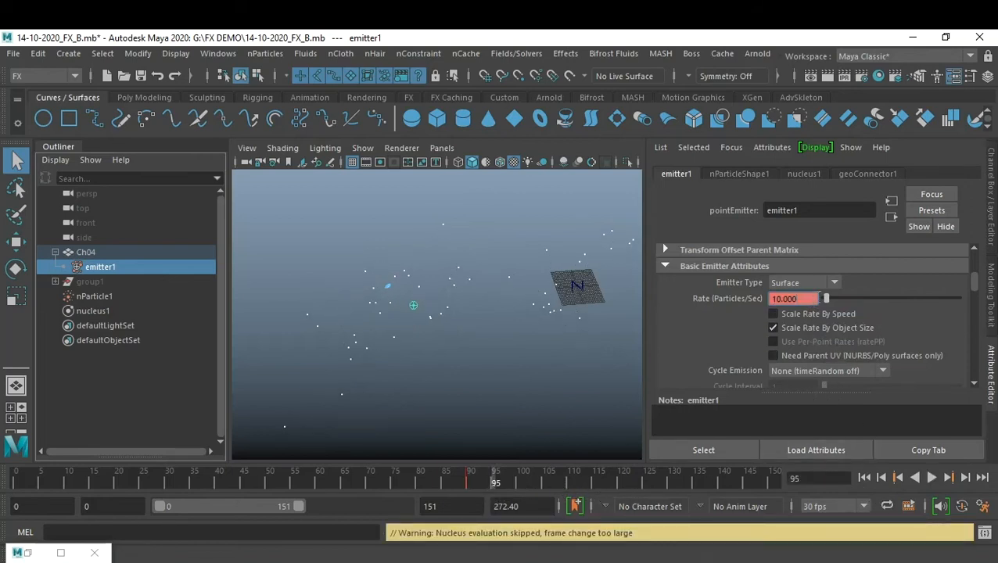
pyautogui.moveTo(828, 299); pyautogui.dragTo(815, 299)
pyautogui.rightClick(813, 299)
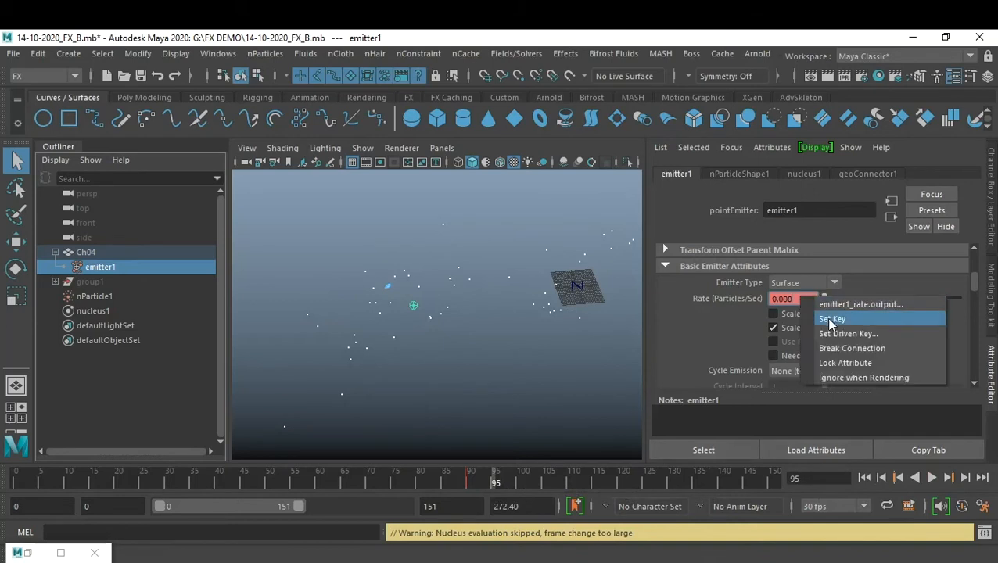
pyautogui.click(829, 319)
# Step: Replay the particle emission from frame 0, stop at frame 116, and inspect the dissolved character's chest area
pyautogui.click(863, 477)
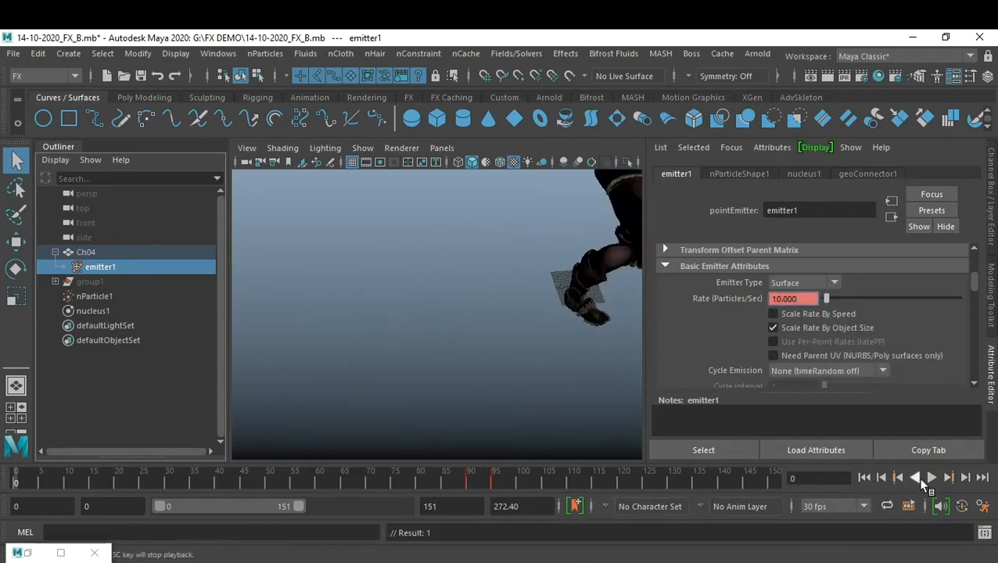
pyautogui.click(931, 477)
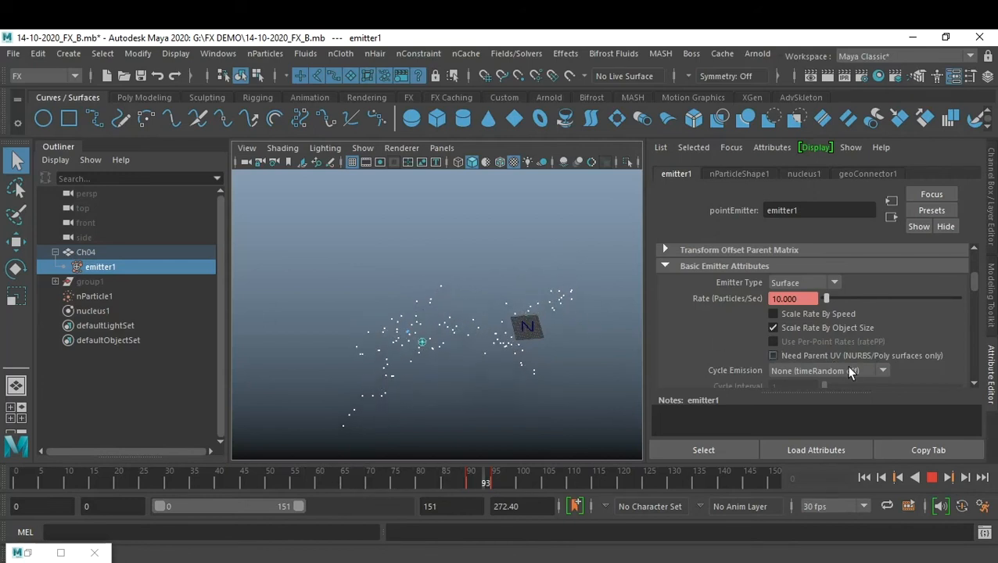
pyautogui.click(928, 476)
pyautogui.keyDown('alt'); pyautogui.moveTo(507, 356); pyautogui.dragTo(487, 360); pyautogui.keyUp('alt')
pyautogui.scroll(4, 512, 360)
pyautogui.keyDown('alt'); pyautogui.moveTo(449, 346); pyautogui.dragTo(470, 288, button='middle'); pyautogui.keyUp('alt')
pyautogui.scroll(3, 486, 320)
# Step: Examine the leftover opaque disc on the Ch04 mesh by selecting its faces, and return to object selection
pyautogui.click(428, 260)
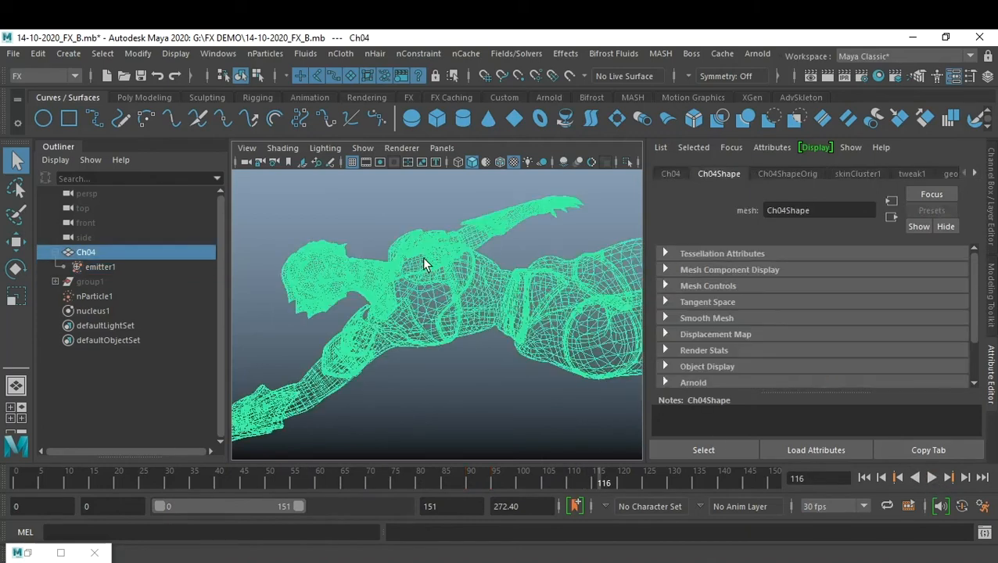
pyautogui.click(459, 396)
pyautogui.moveTo(411, 256); pyautogui.dragTo(412, 208, button='right')
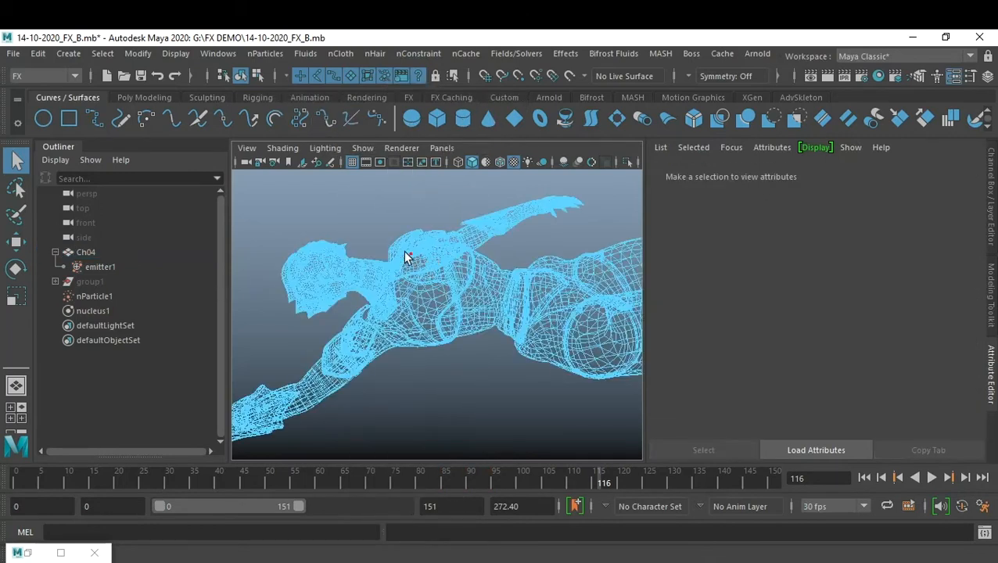
pyautogui.moveTo(410, 258); pyautogui.dragTo(436, 271)
pyautogui.scroll(5, 441, 270)
pyautogui.keyDown('alt'); pyautogui.moveTo(496, 302); pyautogui.dragTo(599, 331); pyautogui.keyUp('alt')
pyautogui.scroll(3, 599, 332)
pyautogui.keyDown('alt'); pyautogui.moveTo(591, 298); pyautogui.dragTo(471, 303, button='middle'); pyautogui.keyUp('alt')
pyautogui.keyDown('alt'); pyautogui.moveTo(471, 302); pyautogui.dragTo(541, 313); pyautogui.keyUp('alt')
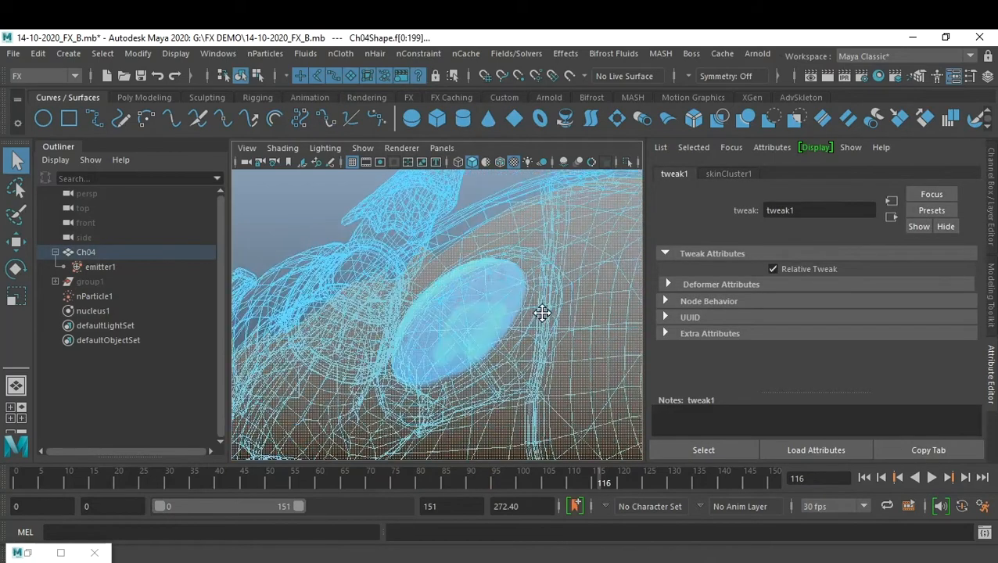
pyautogui.click(471, 280)
pyautogui.keyDown('shift'); pyautogui.click(479, 297); pyautogui.keyUp('shift')
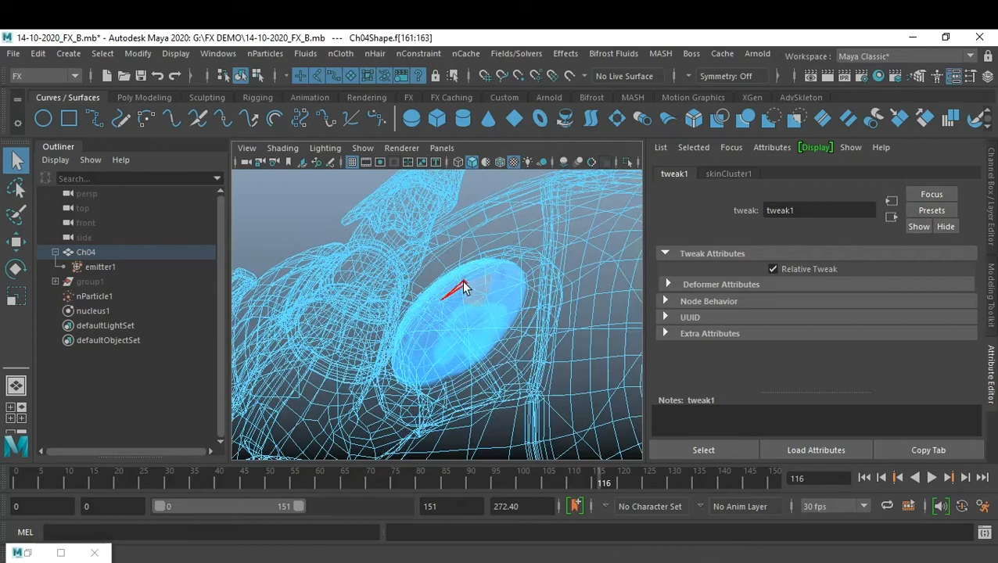
pyautogui.press('F8')
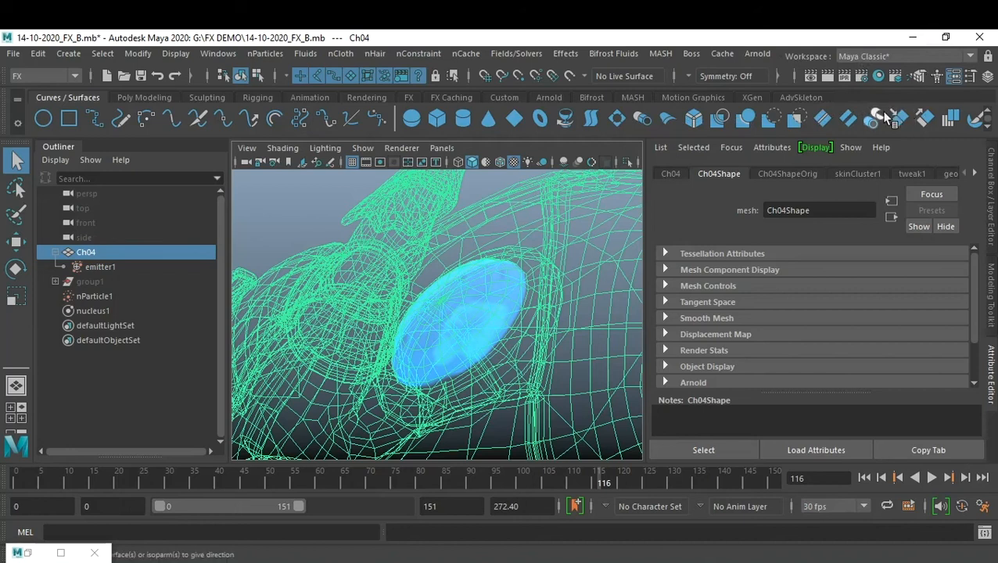
# Step: Open the Hypershade and look through the scene's materials and textures, including shaderGlow1
pyautogui.click(864, 77)
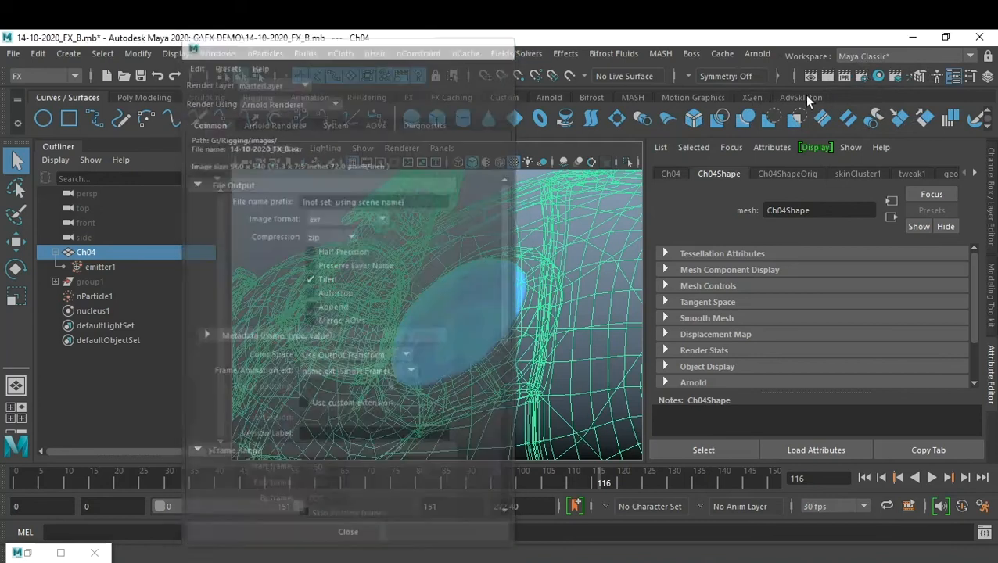
pyautogui.click(878, 75)
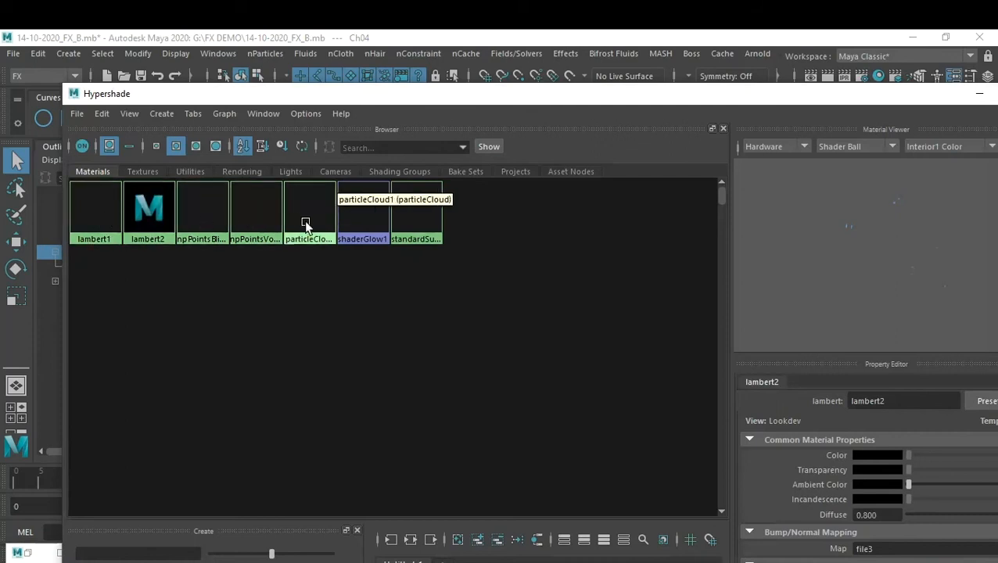
pyautogui.click(363, 205)
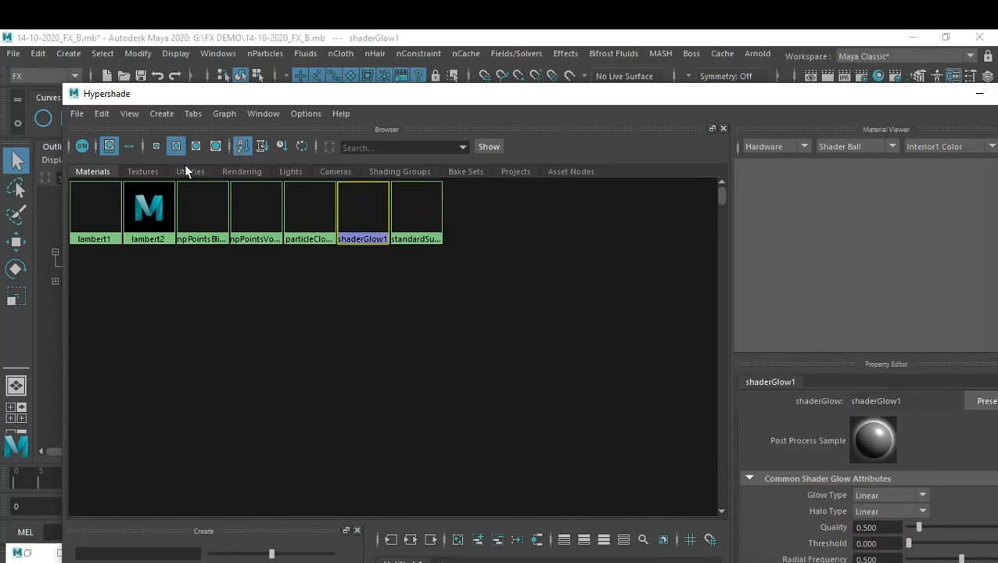
pyautogui.click(151, 171)
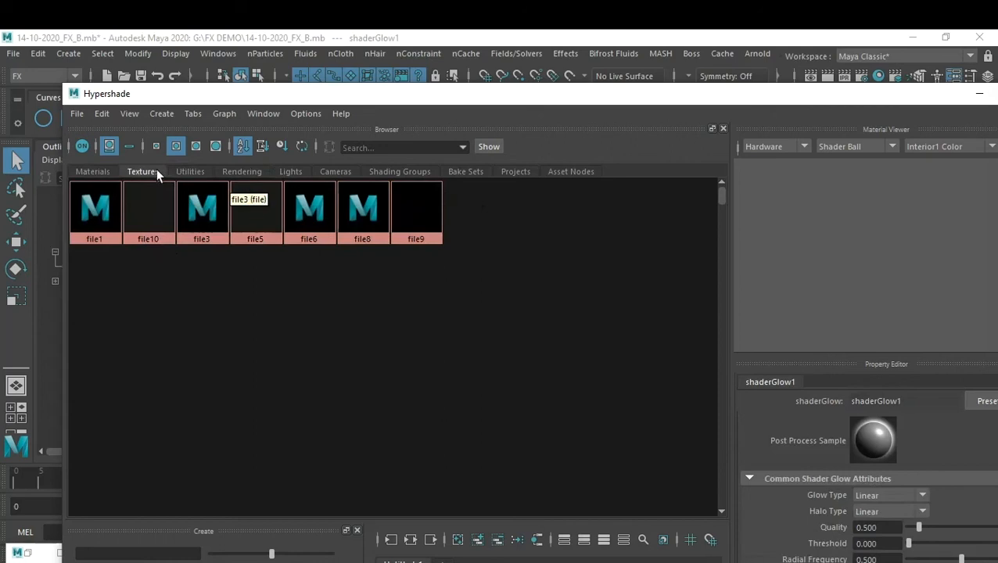
pyautogui.click(90, 173)
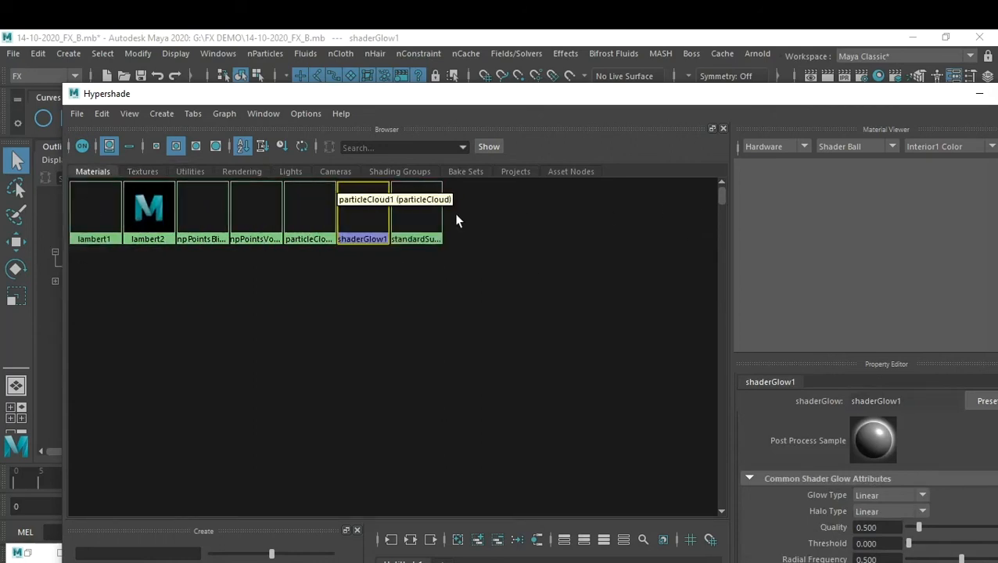
# Step: Check the lambert1, npPointsBlinn, particleCloud1 and shaderGlow1 materials in the Hypershade and close it
pyautogui.click(417, 215)
pyautogui.rightClick(367, 215)
pyautogui.click(366, 214)
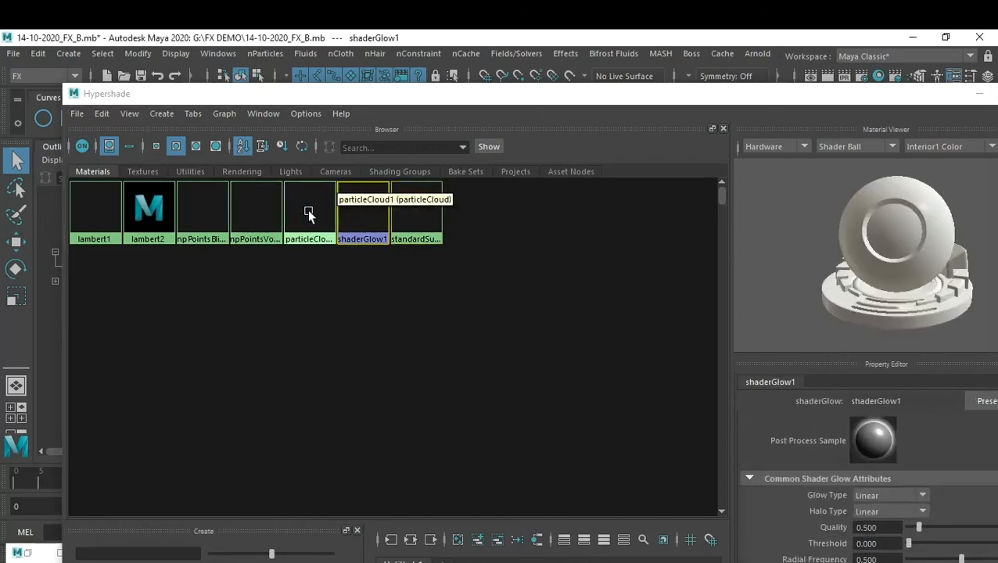
pyautogui.click(307, 209)
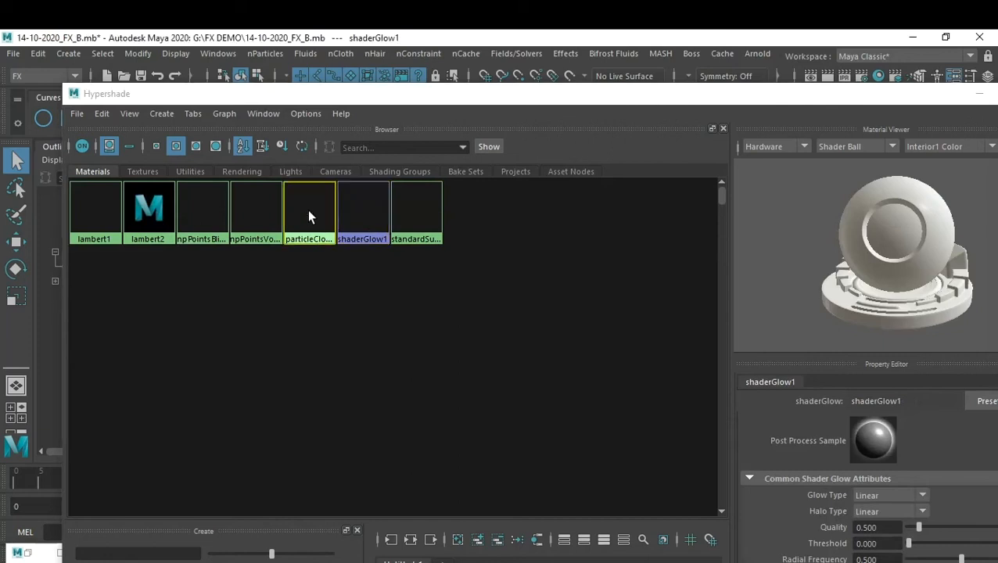
pyautogui.click(241, 214)
pyautogui.click(189, 213)
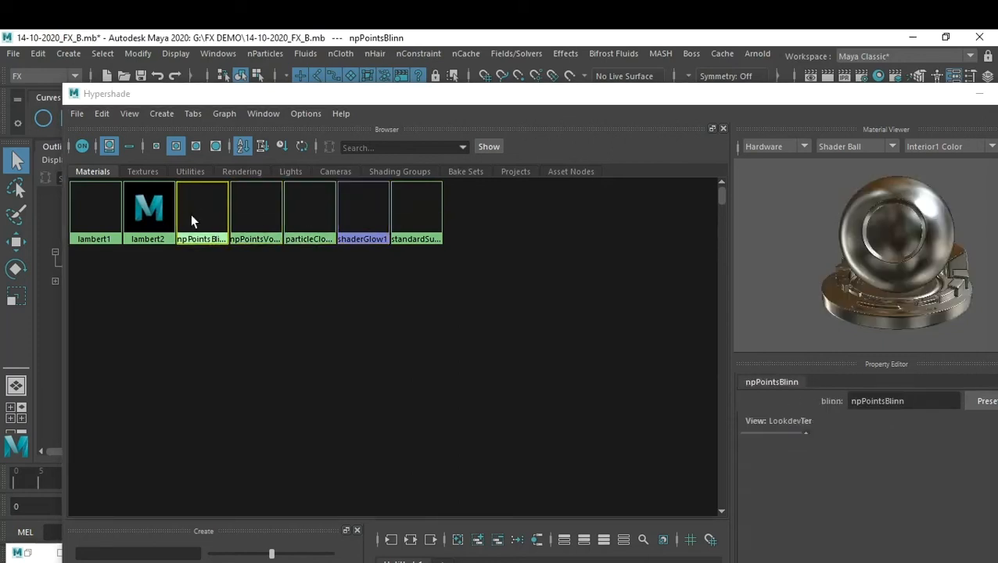
pyautogui.click(96, 209)
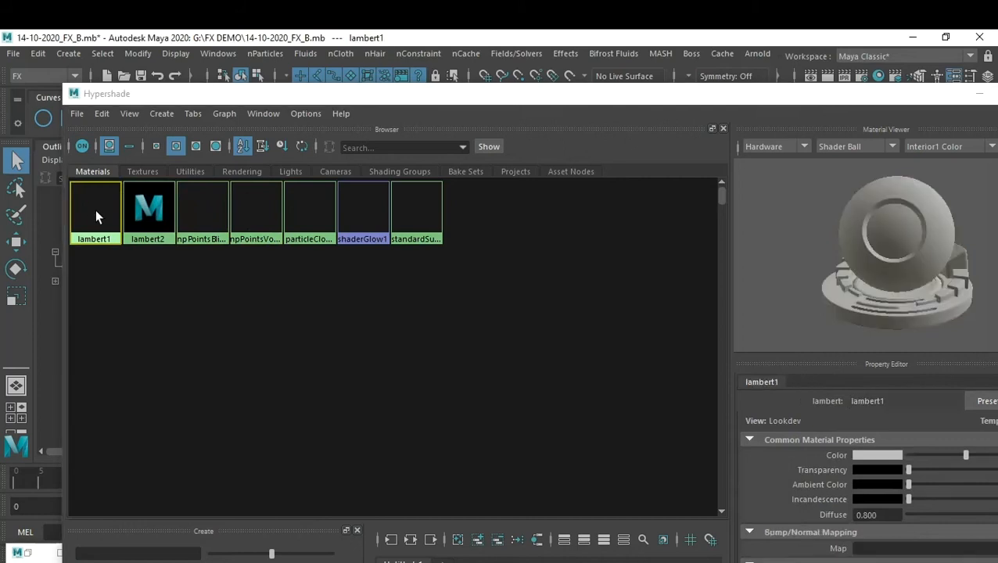
pyautogui.click(978, 93)
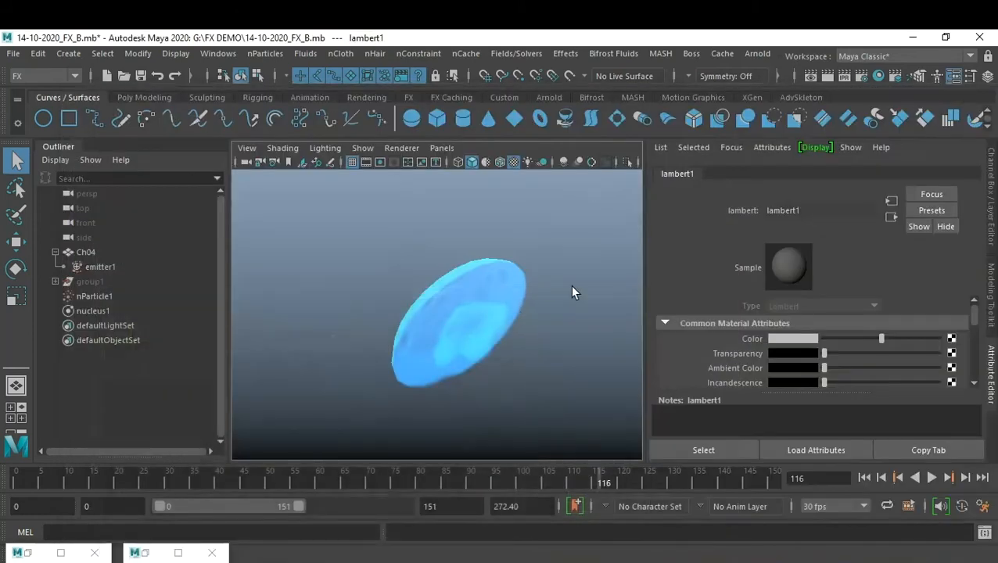
# Step: Clear the selection, replay the dissolve from frame 0, stop at frame 31, and inspect the particles around the character
pyautogui.click(543, 270)
pyautogui.click(309, 199)
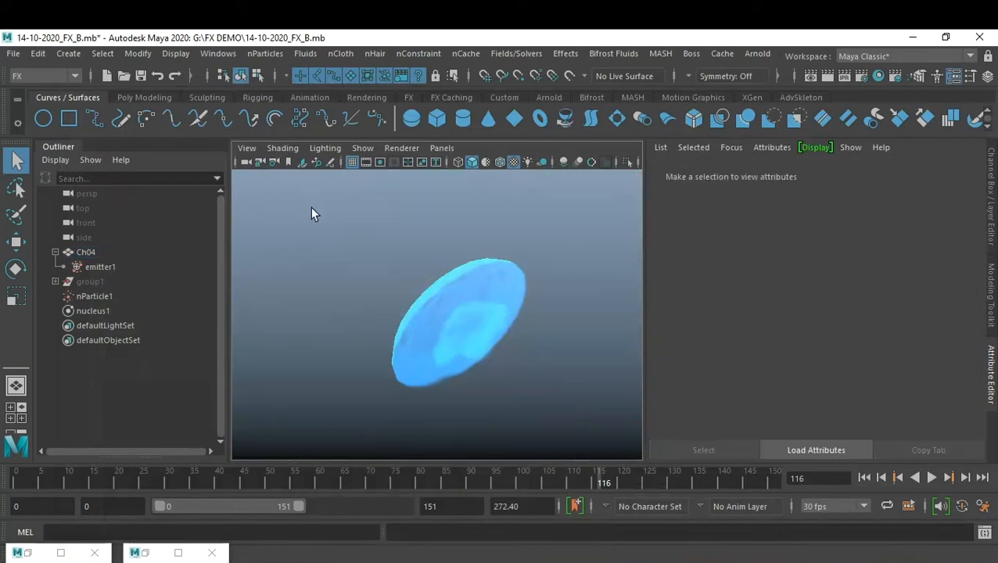
pyautogui.keyDown('alt'); pyautogui.moveTo(516, 270); pyautogui.dragTo(391, 265, button='right'); pyautogui.keyUp('alt')
pyautogui.keyDown('alt'); pyautogui.moveTo(485, 276); pyautogui.dragTo(441, 290, button='middle'); pyautogui.keyUp('alt')
pyautogui.scroll(-1, 452, 281)
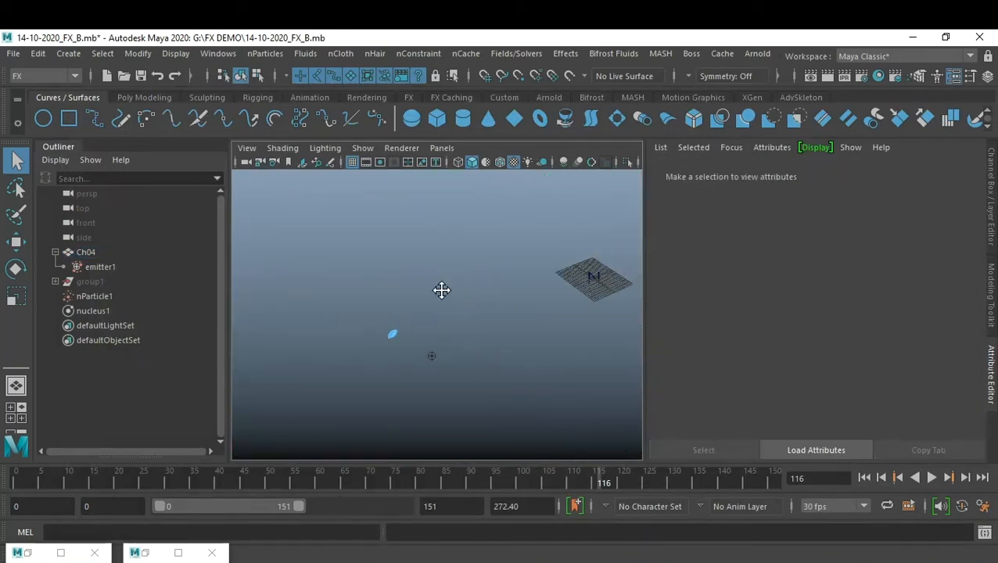
pyautogui.click(863, 477)
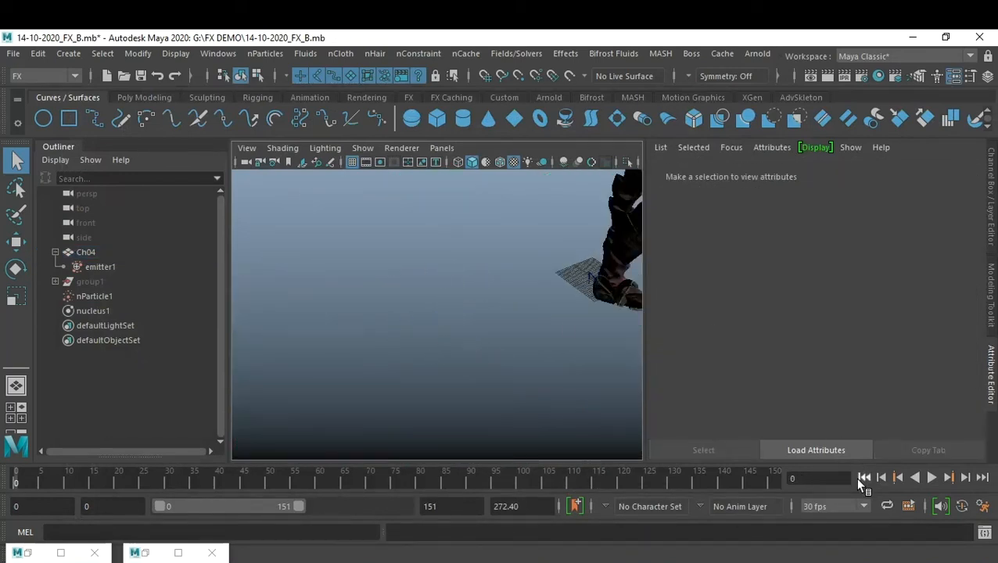
pyautogui.click(933, 476)
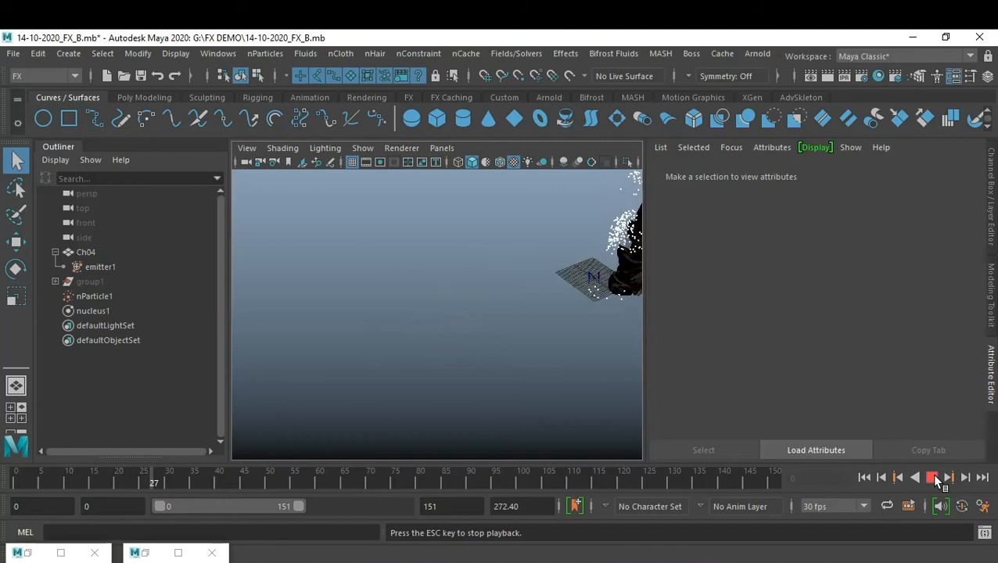
pyautogui.click(933, 476)
pyautogui.keyDown('alt'); pyautogui.moveTo(620, 291); pyautogui.dragTo(432, 309); pyautogui.keyUp('alt')
pyautogui.keyDown('alt'); pyautogui.moveTo(432, 309); pyautogui.dragTo(487, 294, button='right'); pyautogui.keyUp('alt')
pyautogui.keyDown('alt'); pyautogui.moveTo(486, 294); pyautogui.dragTo(491, 336, button='middle'); pyautogui.keyUp('alt')
pyautogui.moveTo(492, 337)
pyautogui.keyDown('alt'); pyautogui.mouseDown()
pyautogui.moveTo(470, 326)
pyautogui.moveTo(485, 322)
pyautogui.mouseUp(); pyautogui.keyUp('alt')
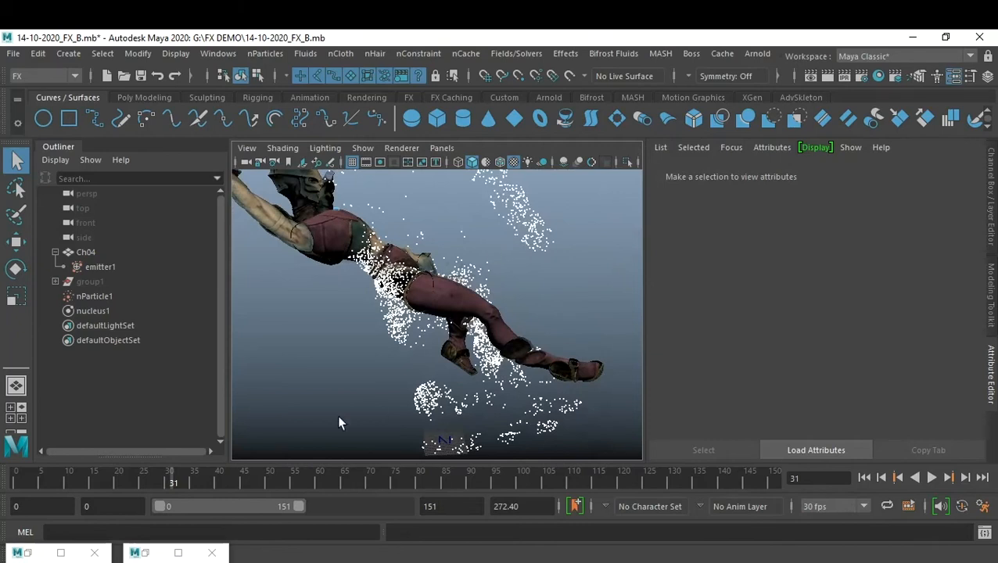
# Step: Play the emission on to frame 33, check the nParticles against the dissolving body, and return to frame 0
pyautogui.hotkey('alt', 'v')
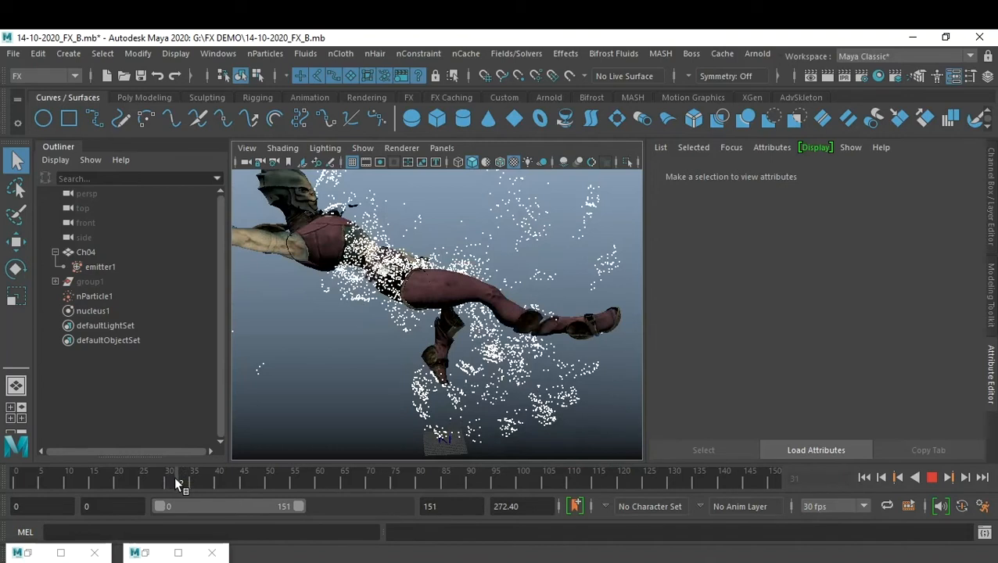
pyautogui.click(184, 483)
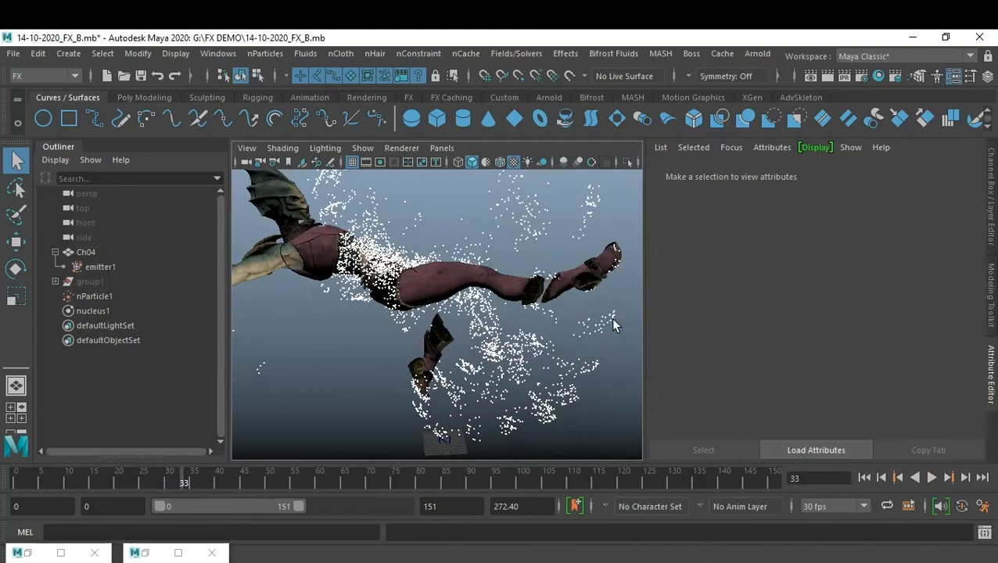
pyautogui.click(426, 275)
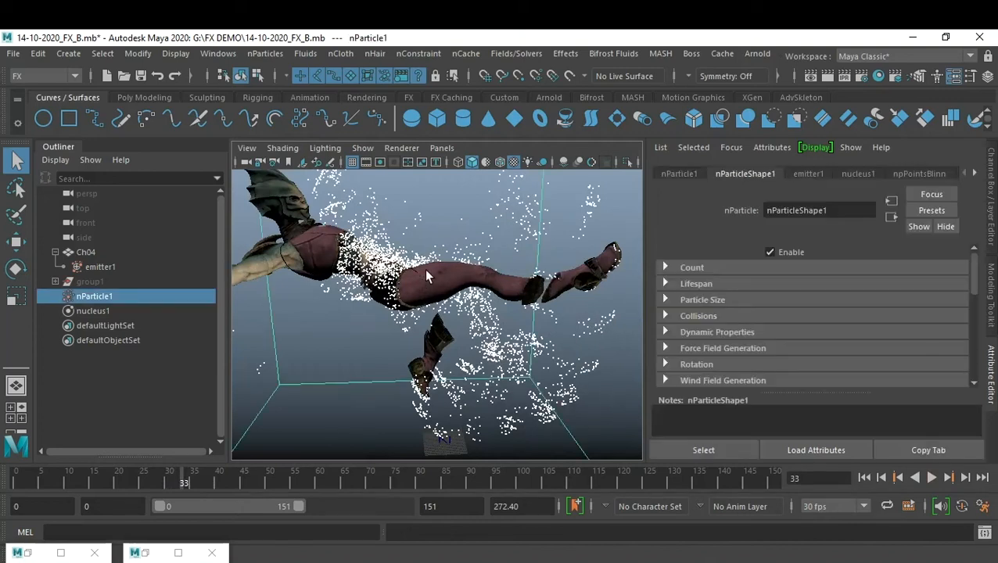
pyautogui.click(864, 477)
pyautogui.keyDown('alt'); pyautogui.moveTo(459, 358); pyautogui.dragTo(473, 318); pyautogui.keyUp('alt')
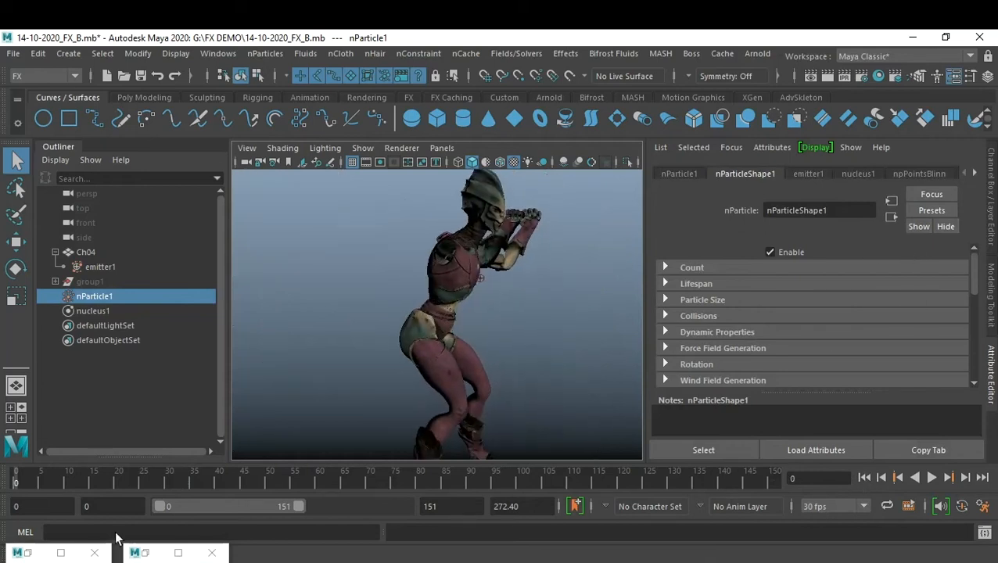
# Step: Switch to File Explorer and search the online (F:) drive and the FX DEMO and 3D Characters folders on G: for the character's files
pyautogui.moveTo(94, 552)
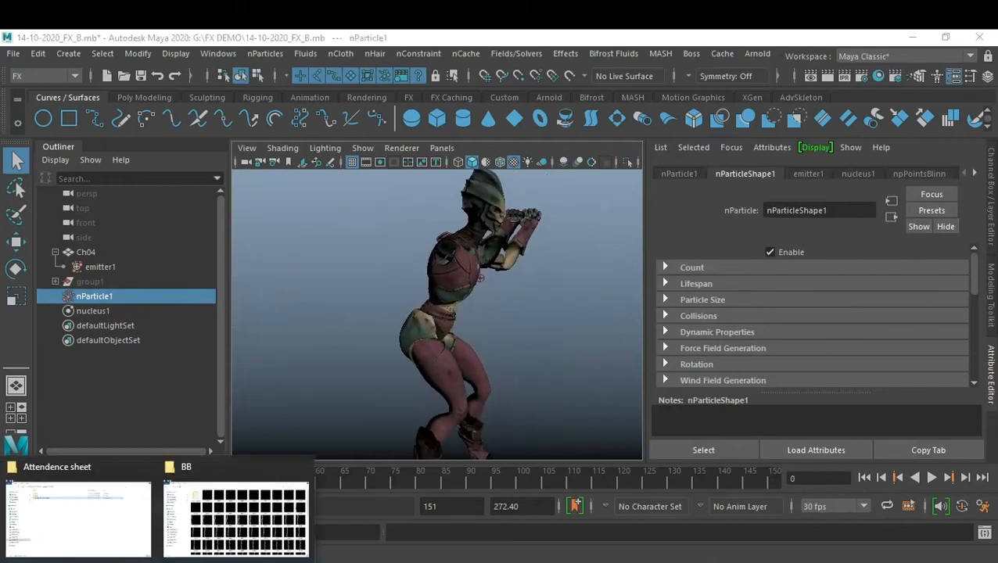
pyautogui.click(92, 521)
pyautogui.click(79, 443)
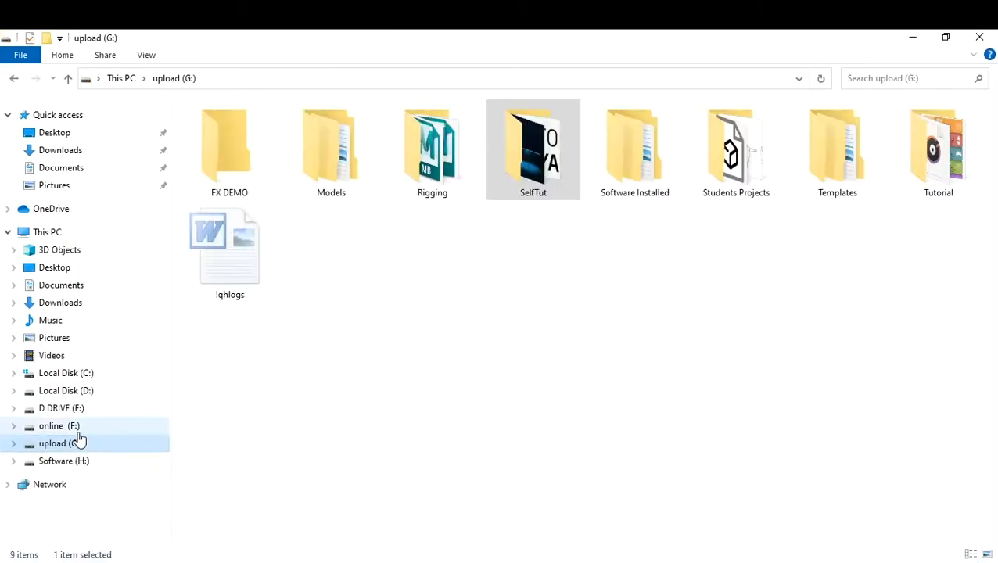
pyautogui.click(78, 429)
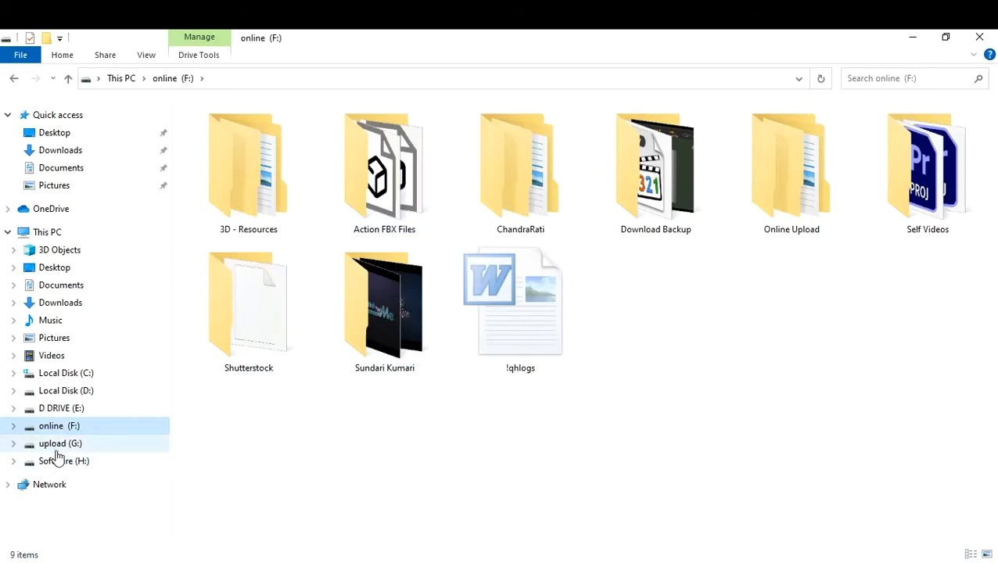
pyautogui.click(59, 443)
pyautogui.doubleClick(229, 156)
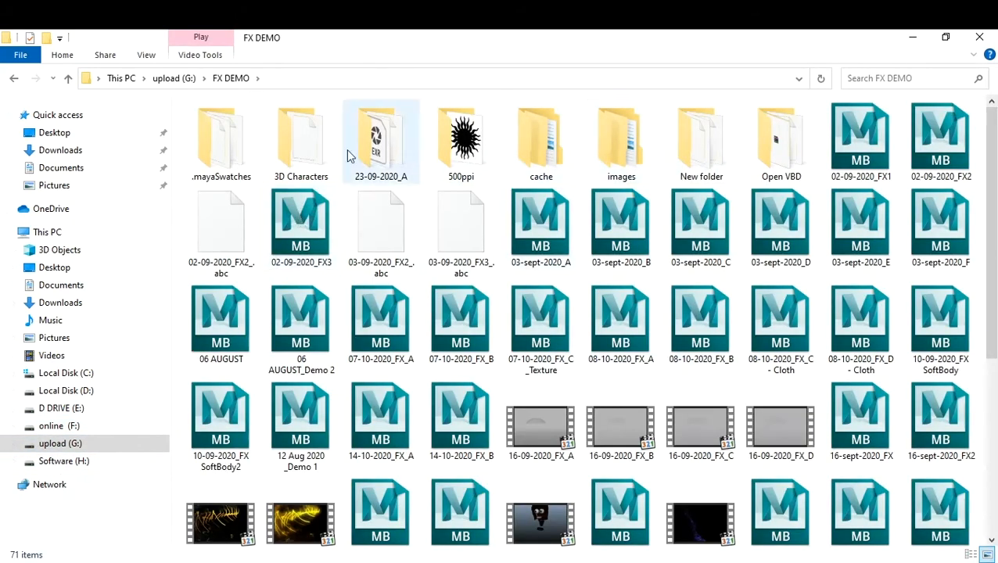
pyautogui.doubleClick(300, 149)
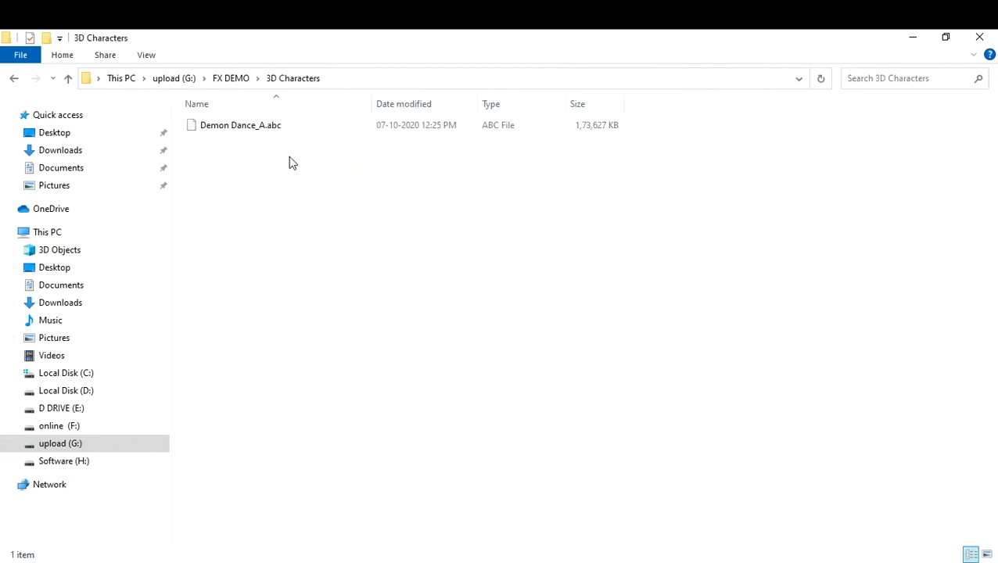
pyautogui.press('BackSpace')
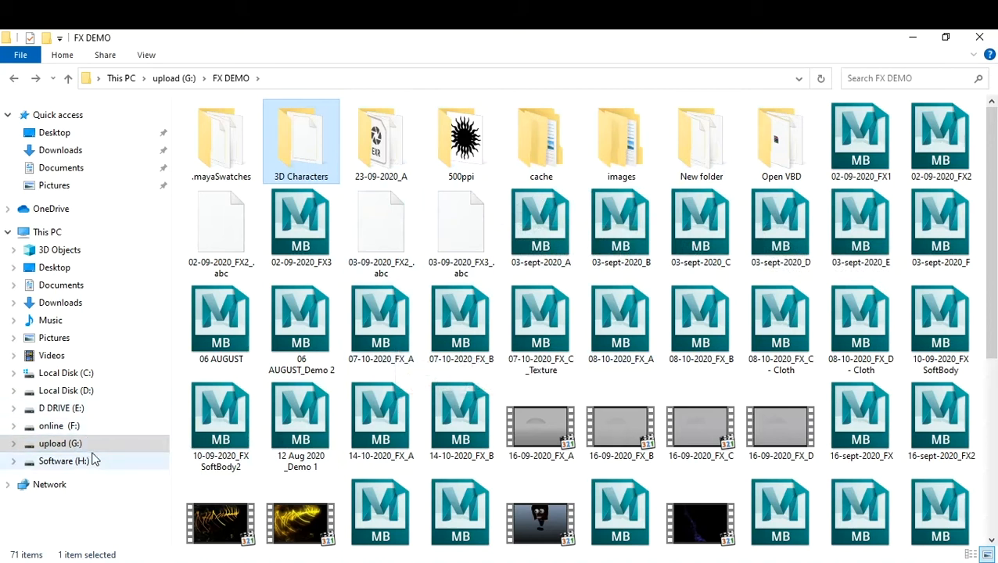
# Step: Open the Sweep Fall.fbm texture folder inside Rigging\Characters on the upload (G:) drive
pyautogui.click(61, 443)
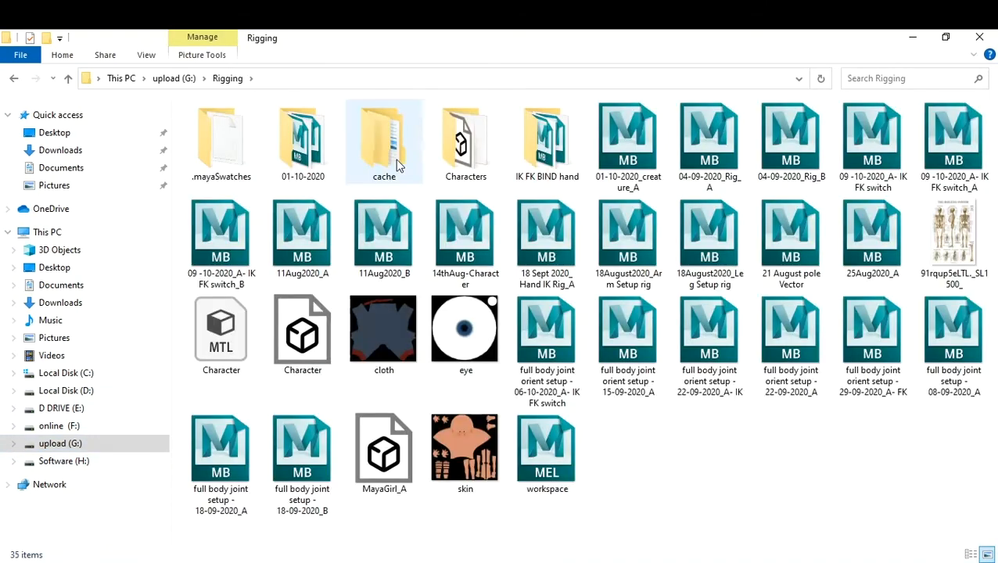
pyautogui.doubleClick(473, 188)
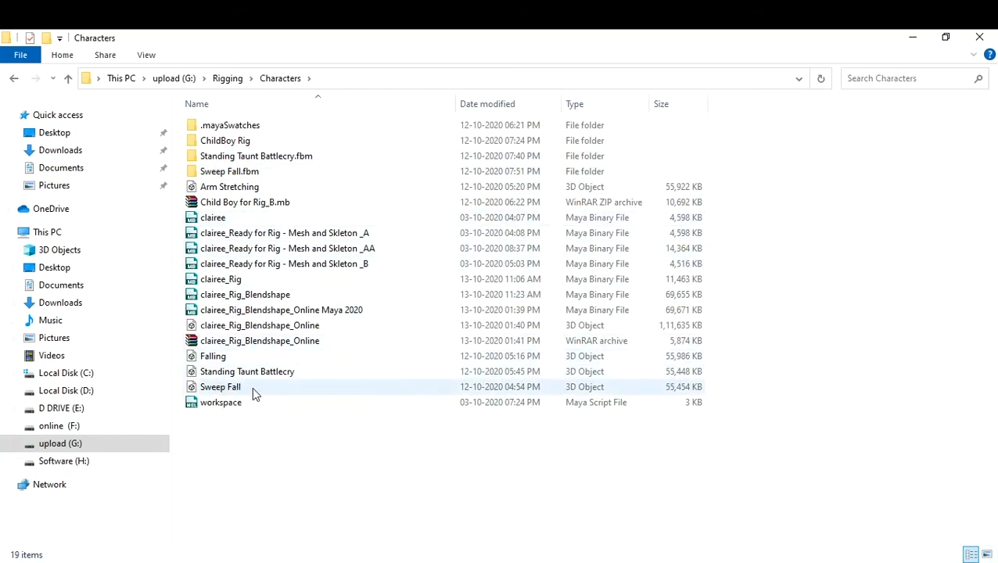
pyautogui.doubleClick(234, 172)
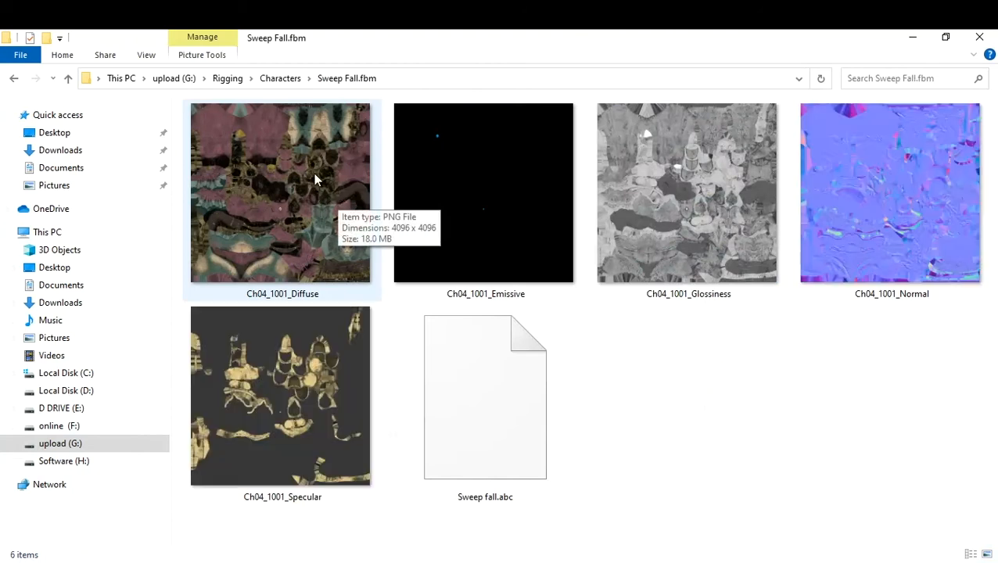
# Step: Duplicate the Ch04_1001_Diffuse texture in the same folder and rename the copy Ch04_1001_Diffuse - Dynamics
pyautogui.click(300, 212)
pyautogui.hotkey('ctrl', 'c')
pyautogui.hotkey('ctrl', 'v')
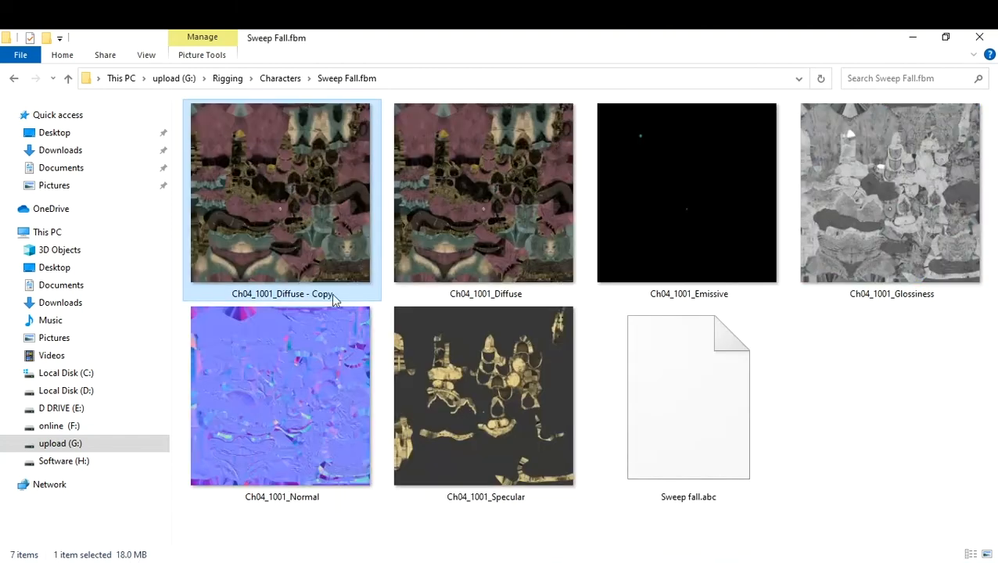
pyautogui.click(322, 298)
pyautogui.doubleClick(322, 294)
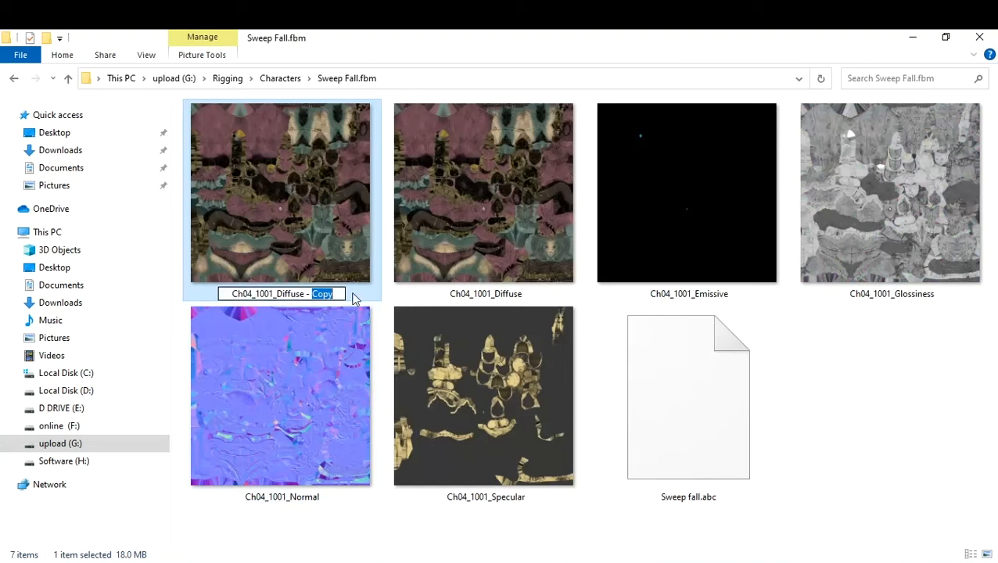
pyautogui.write('Dynamics')
pyautogui.press('Return')
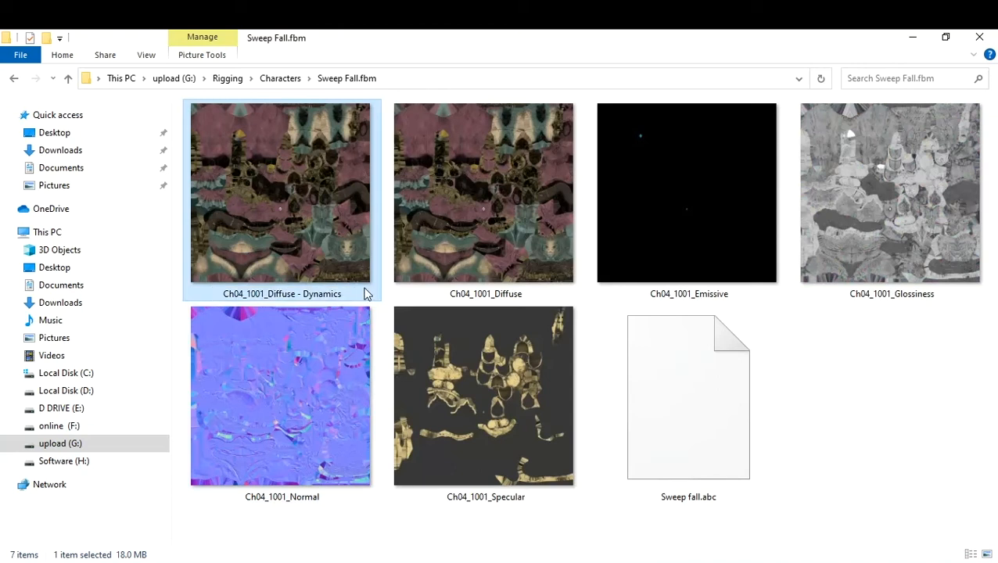
# Step: Switch to Photoshop and open the Ch04_1001_Diffuse - Dynamics image in it
pyautogui.doubleClick(300, 198)
pyautogui.rightClick(302, 202)
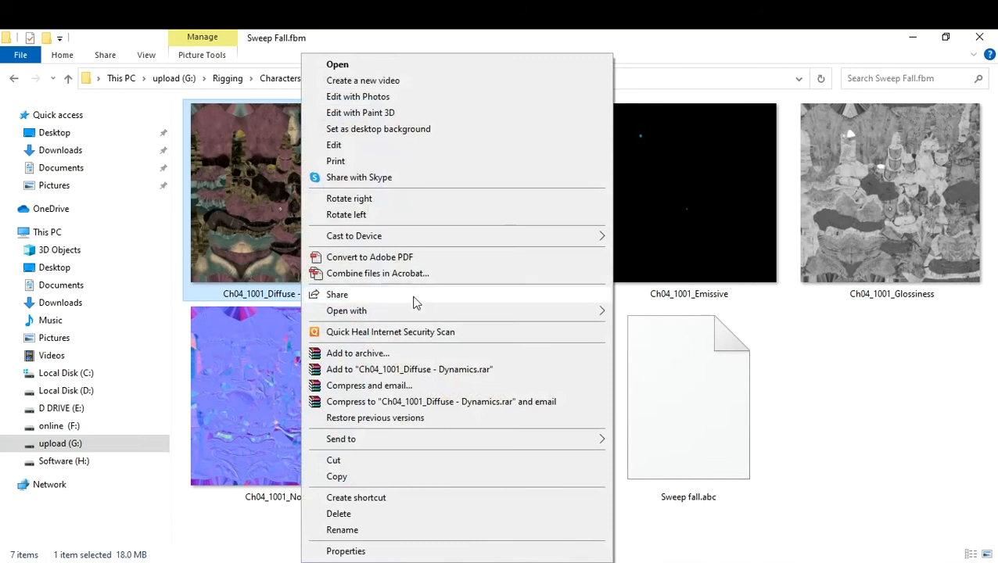
pyautogui.moveTo(414, 311)
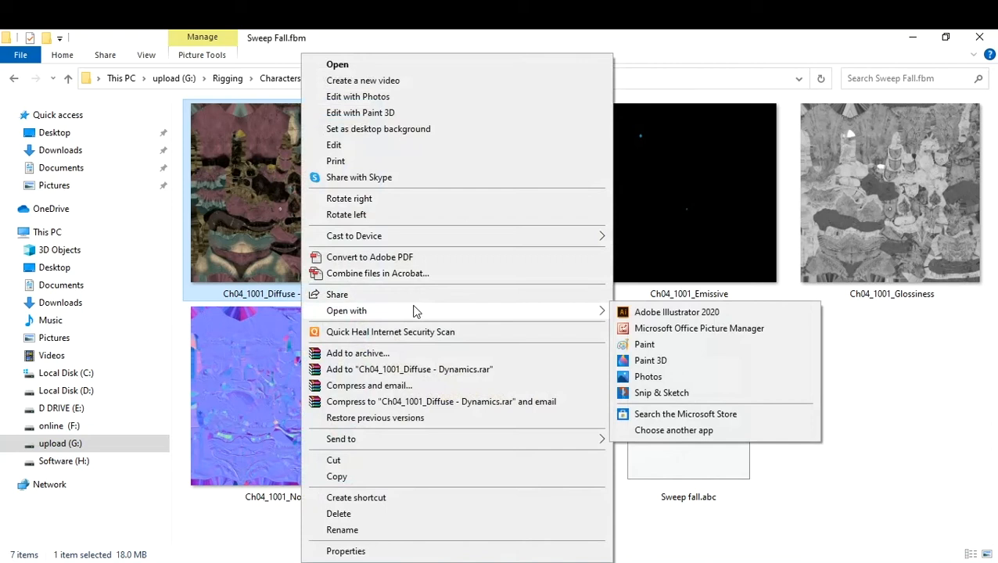
pyautogui.click(329, 561)
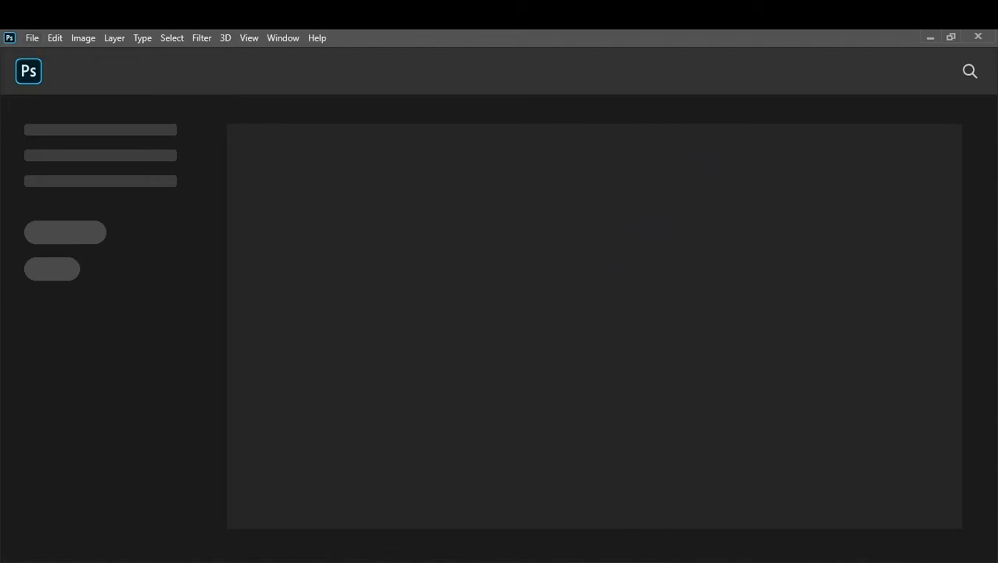
pyautogui.moveTo(125, 497)
pyautogui.click(51, 514)
pyautogui.moveTo(230, 231); pyautogui.dragTo(498, 267)
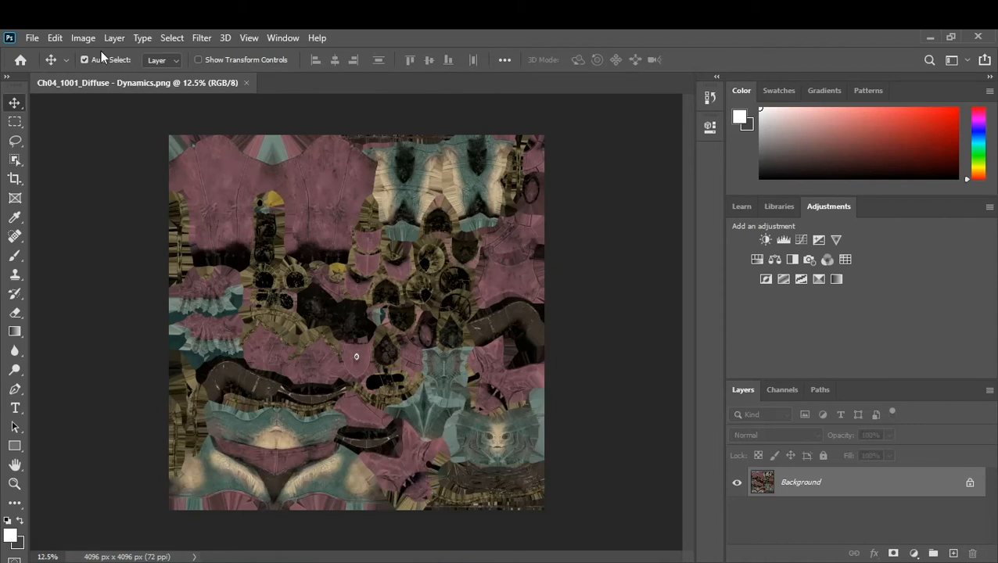
# Step: Resize the diffuse texture copy to 500 × 500 pixels using Image Size
pyautogui.click(82, 38)
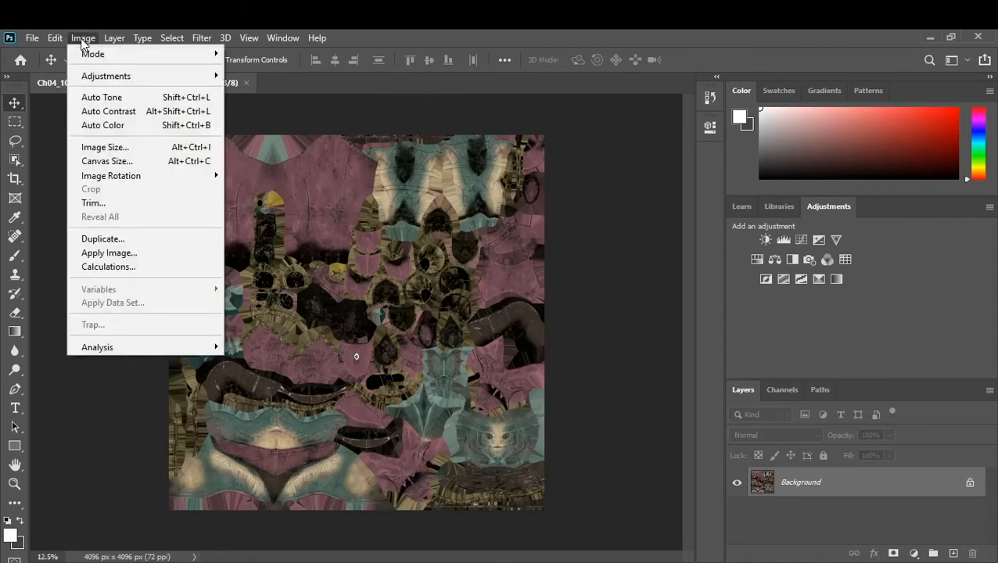
pyautogui.click(155, 149)
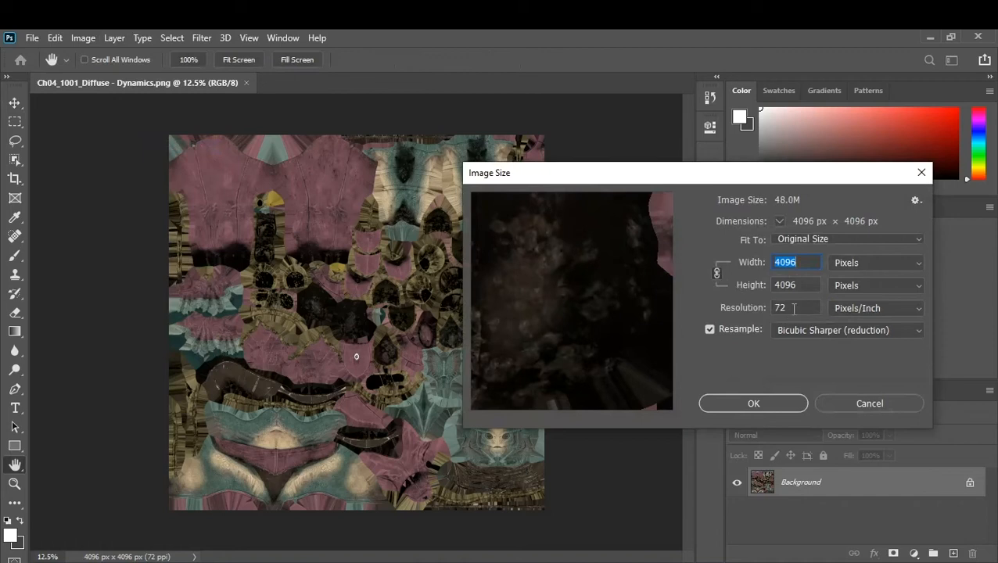
pyautogui.write('100')
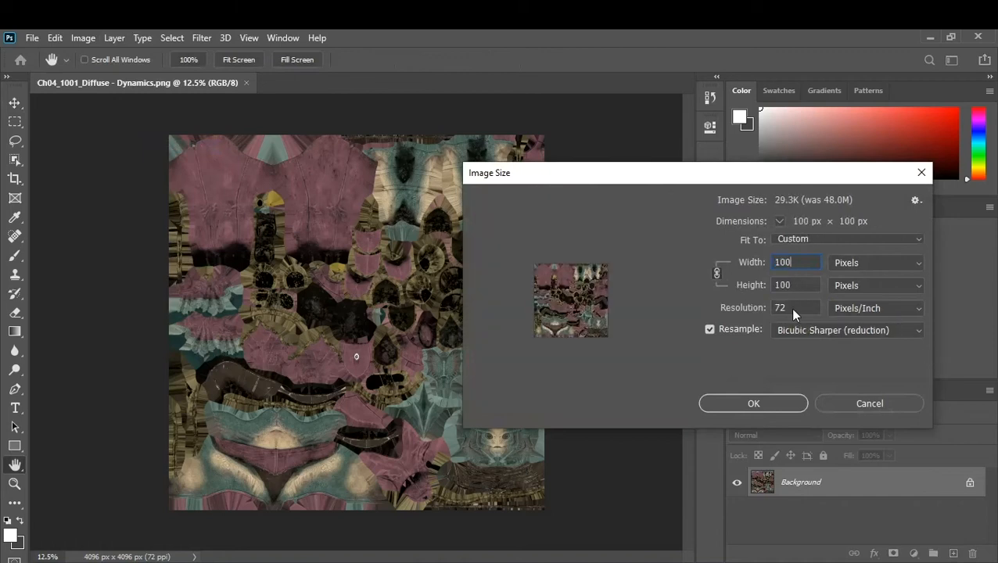
pyautogui.write('0')
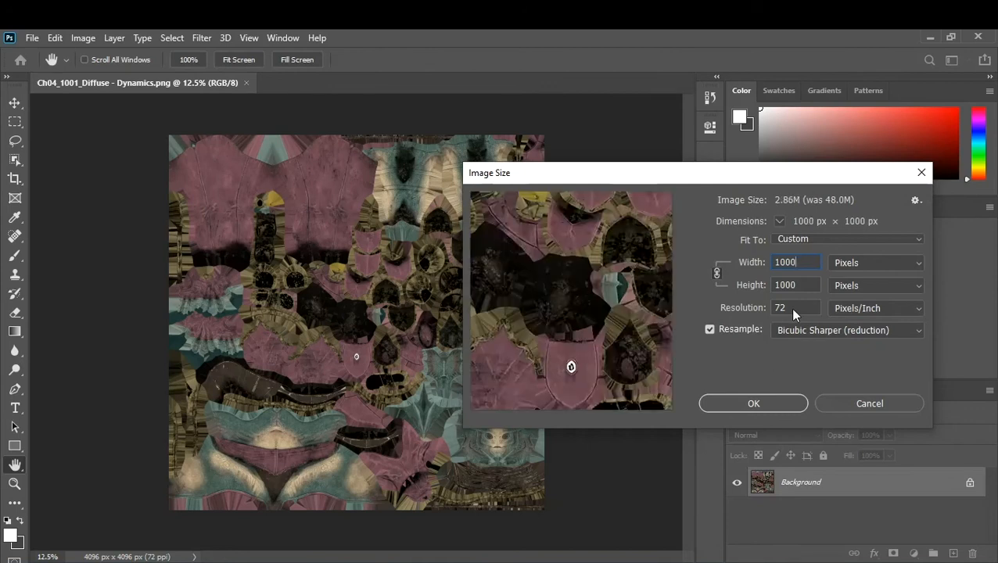
pyautogui.doubleClick(794, 262)
pyautogui.write('800')
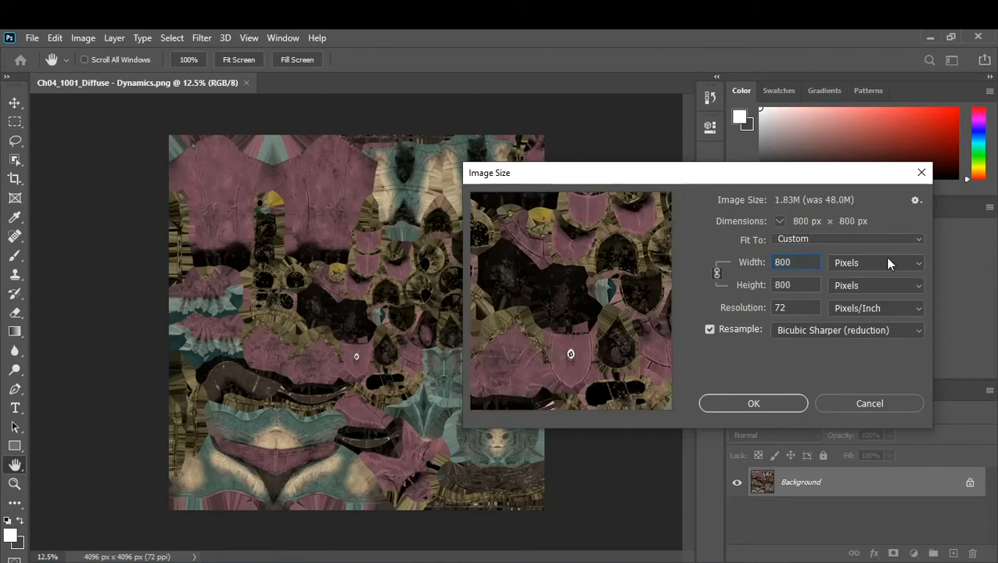
pyautogui.doubleClick(794, 262)
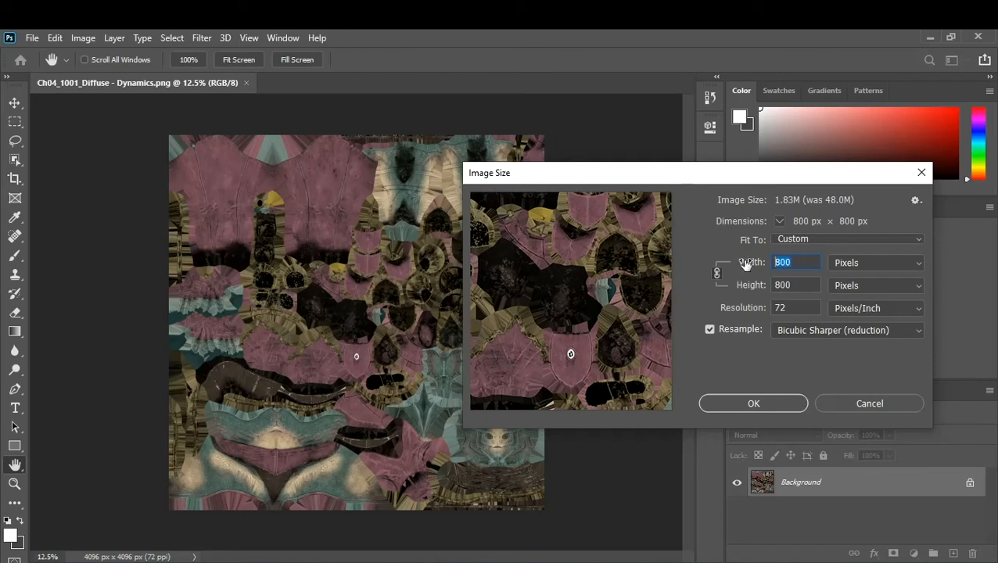
pyautogui.write('500')
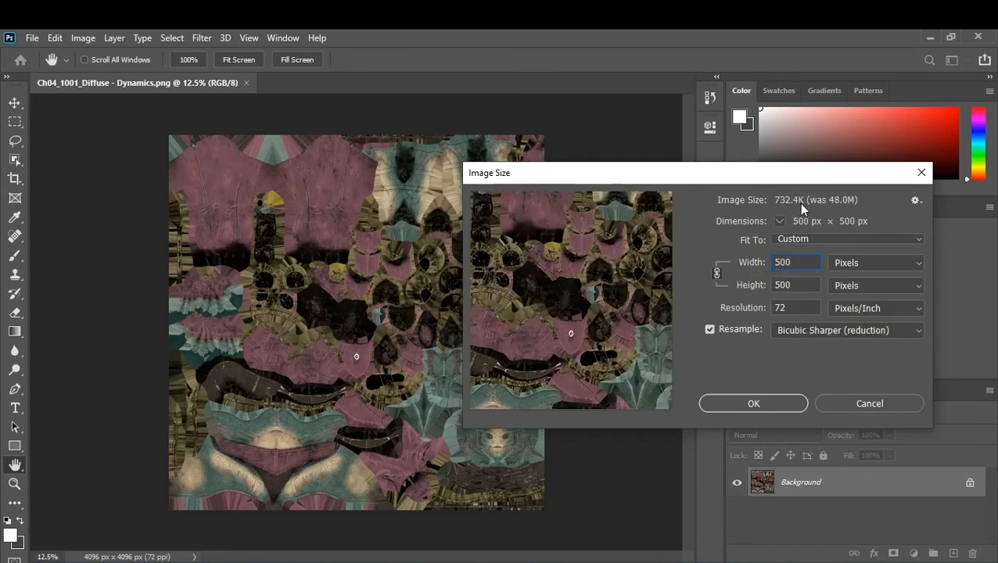
pyautogui.click(764, 403)
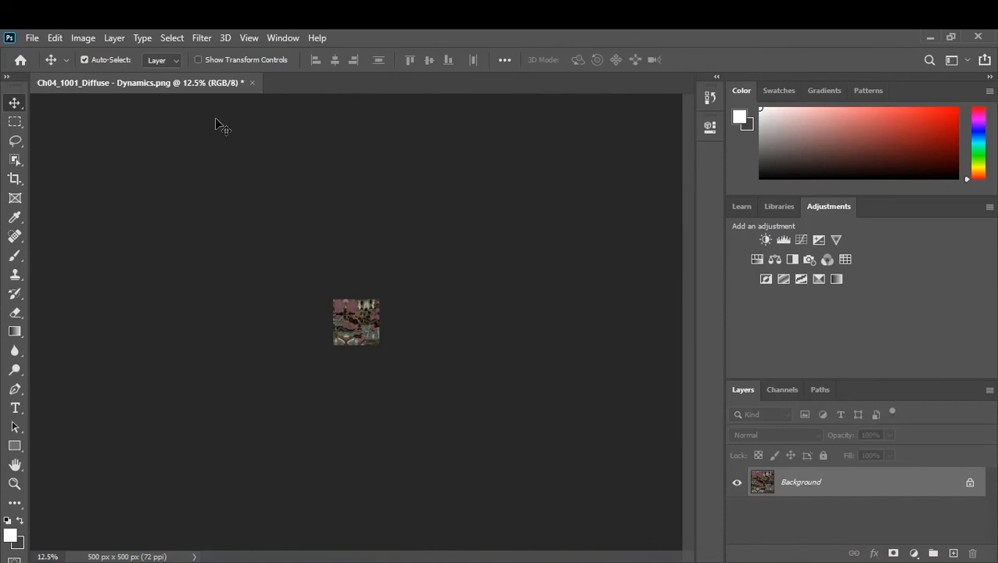
# Step: Save the resized Ch04_1001_Diffuse - Dynamics.png and close it
pyautogui.hotkey('ctrl', 'shift', 'l')
pyautogui.hotkey('ctrl', '1')
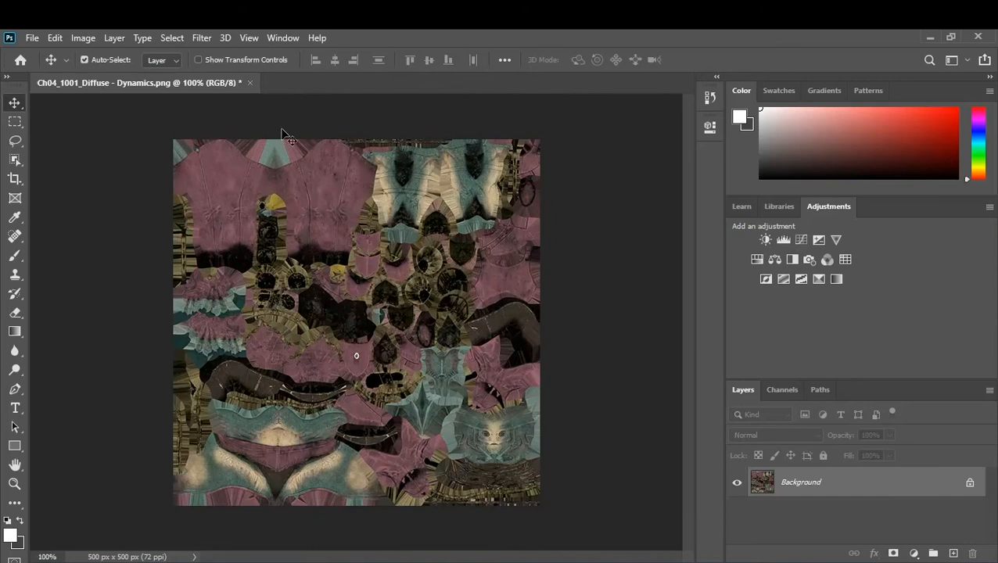
pyautogui.hotkey('ctrl', 's')
pyautogui.click(243, 82)
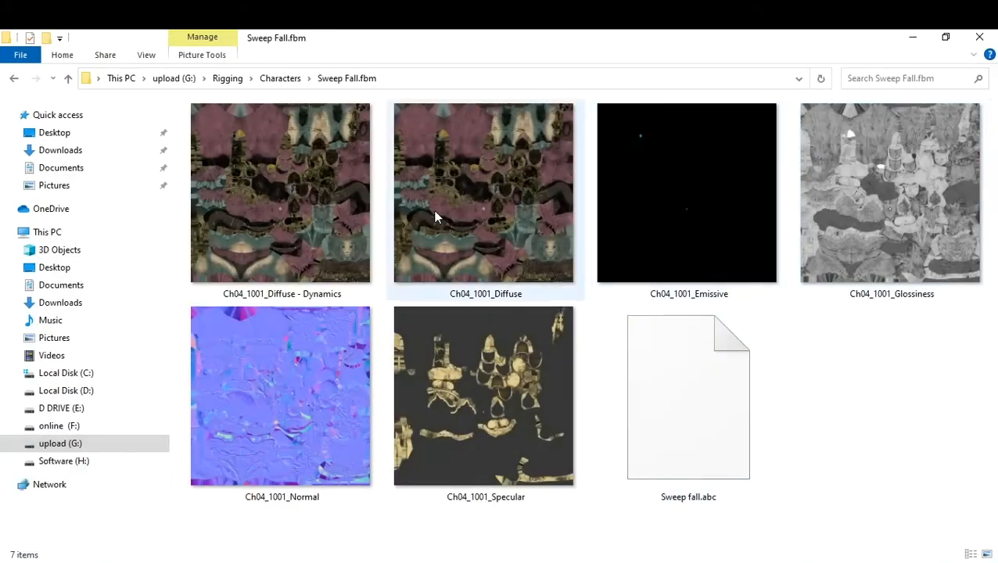
# Step: Copy the Sweep Fall.fbm folder path from File Explorer and switch back to Maya
pyautogui.click(317, 185)
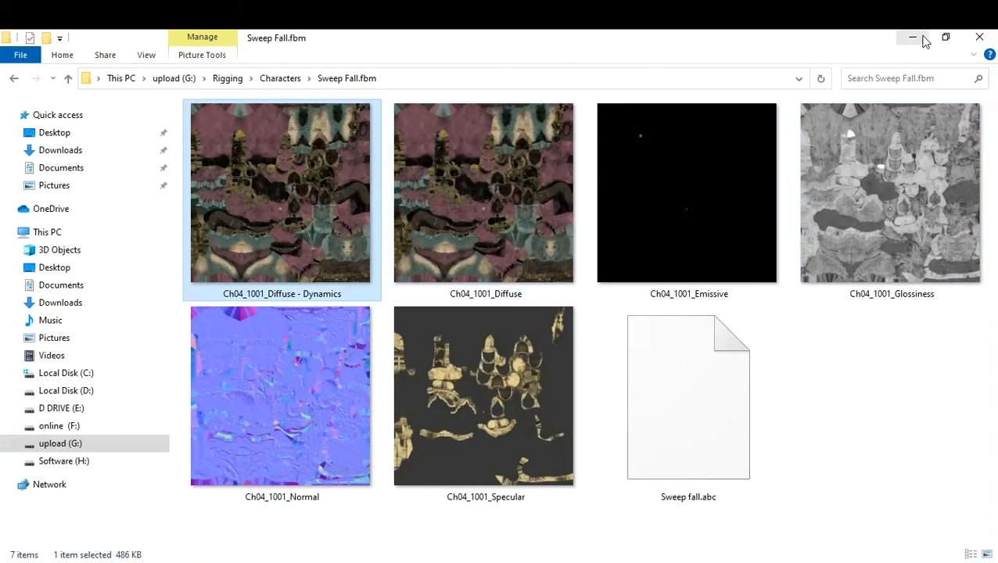
pyautogui.click(408, 78)
pyautogui.hotkey('ctrl', 'c')
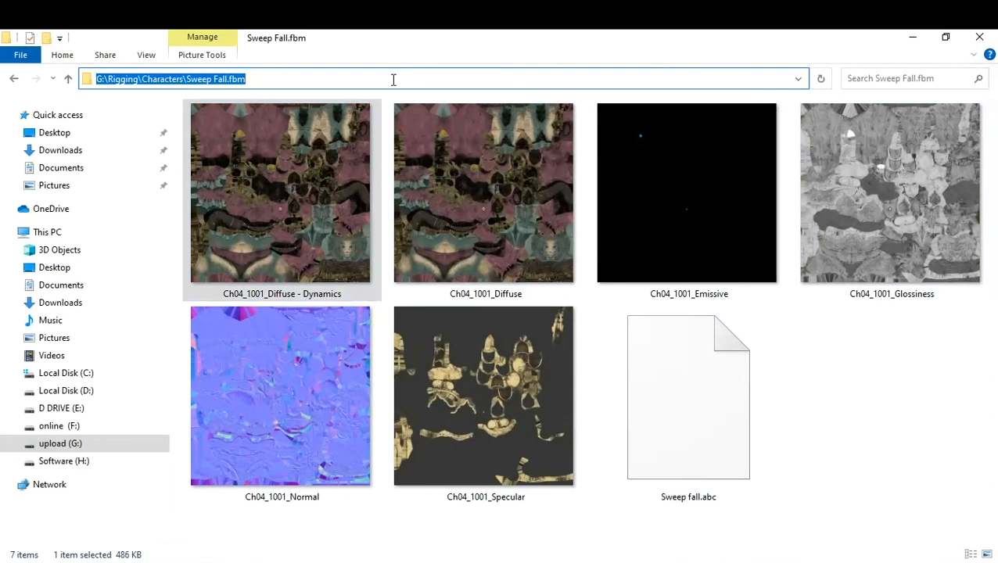
pyautogui.click(911, 38)
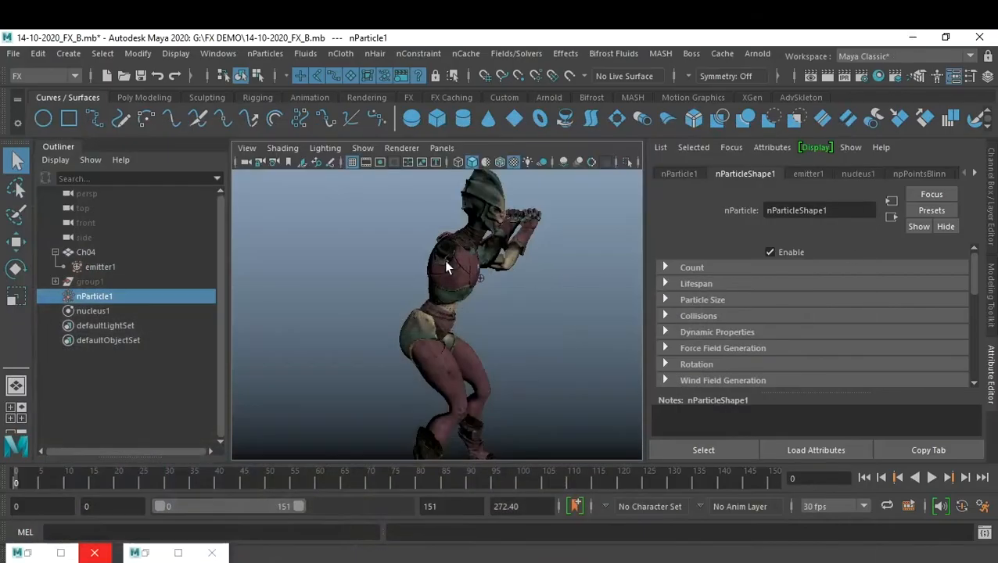
# Step: Enable Inherit Color in the texture emission attributes of the character's emitter1
pyautogui.click(435, 263)
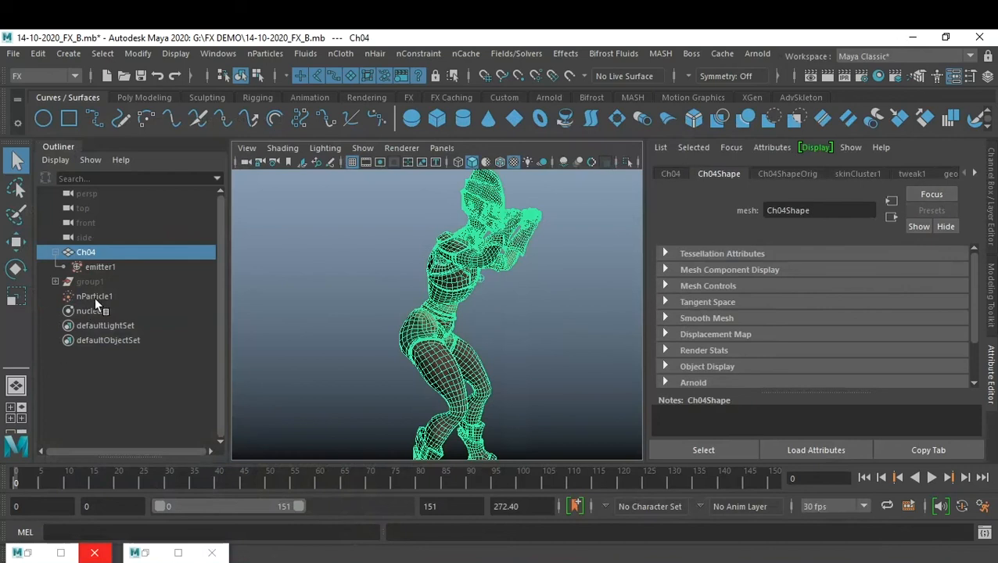
pyautogui.click(100, 266)
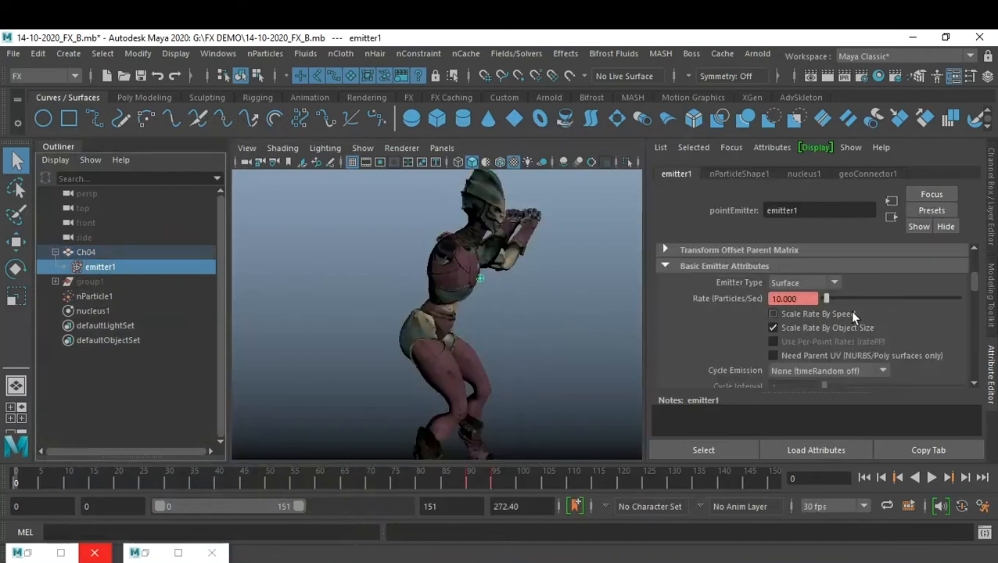
pyautogui.scroll(-3, 850, 312)
pyautogui.scroll(-8, 853, 316)
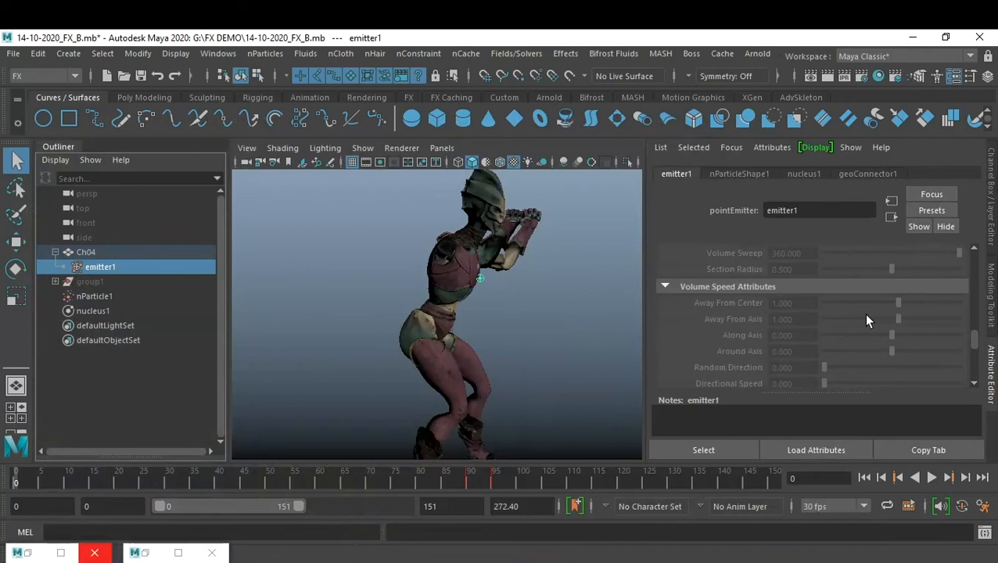
pyautogui.scroll(-3, 865, 319)
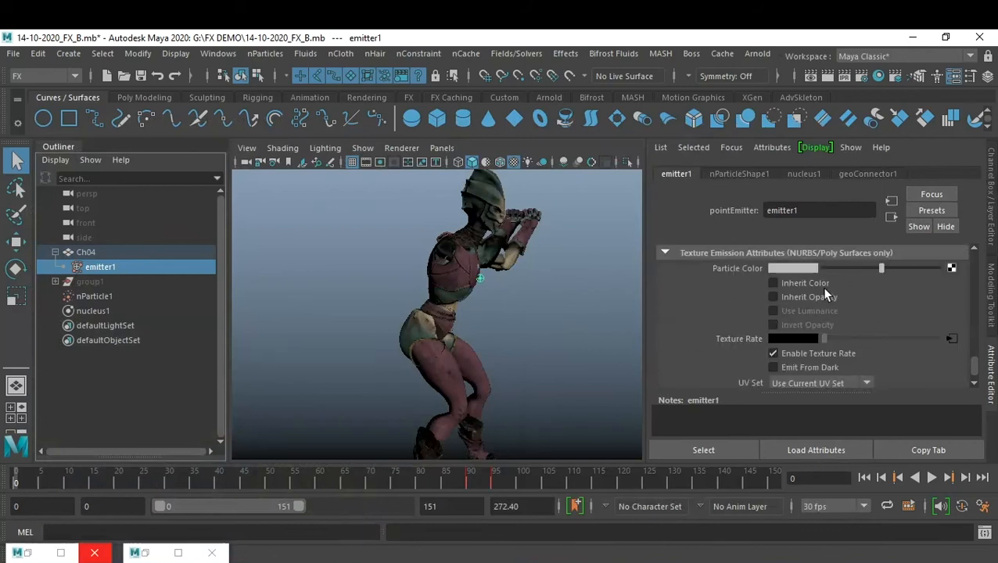
pyautogui.click(782, 284)
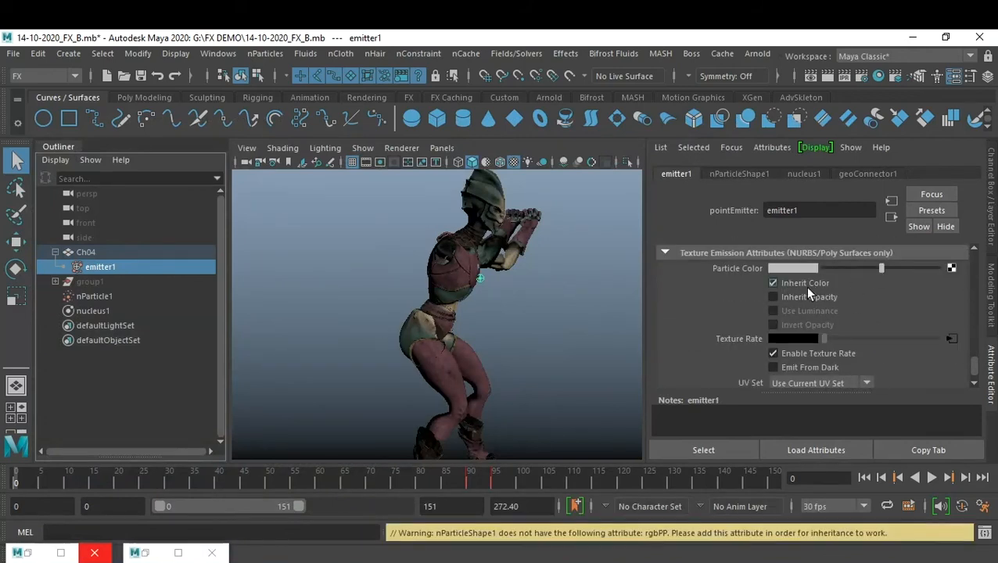
# Step: Map a File texture to the emitter's Particle Color
pyautogui.click(950, 269)
pyautogui.click(459, 338)
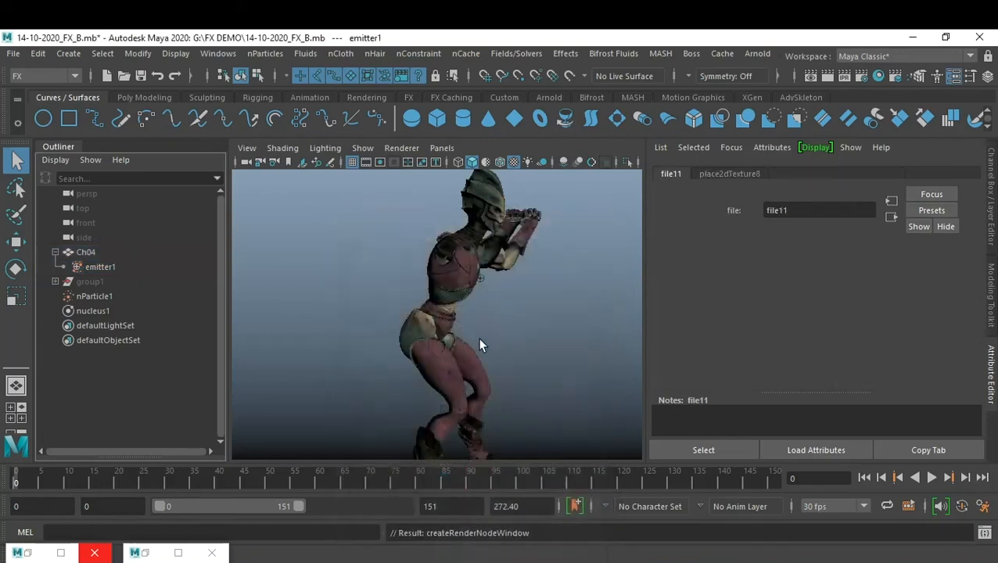
pyautogui.click(799, 342)
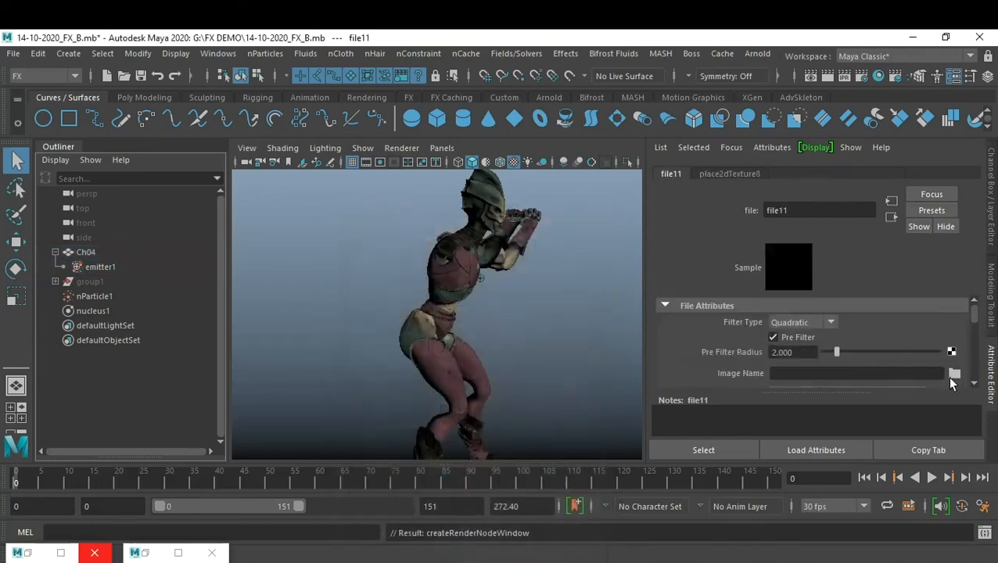
# Step: Load Ch04_1001_Diffuse - Dynamics.png from G:\Rigging\Characters\Sweep Fall.fbm into the file texture and play the simulation to check the particle color
pyautogui.click(954, 373)
pyautogui.click(439, 112)
pyautogui.moveTo(421, 112); pyautogui.dragTo(207, 112)
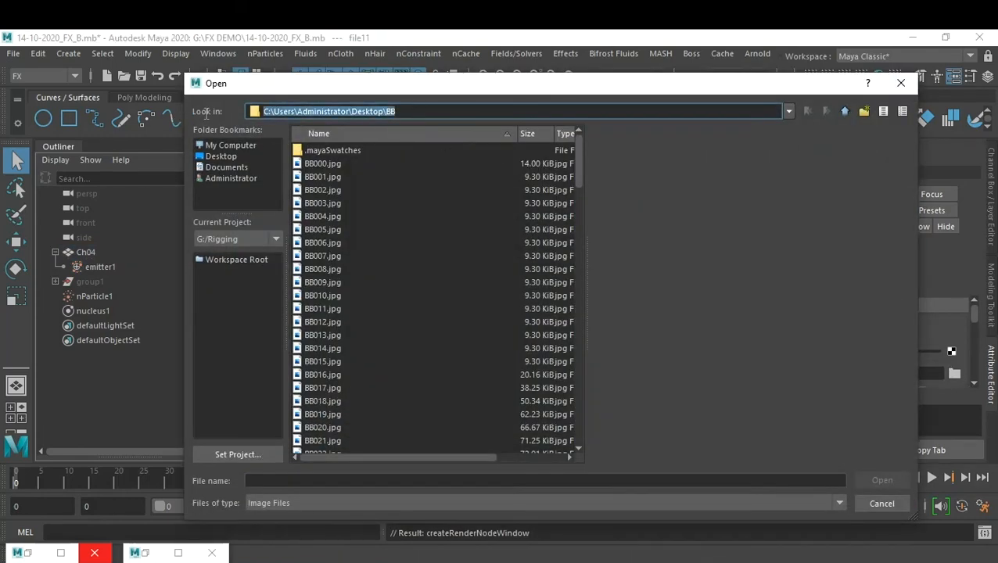
pyautogui.hotkey('ctrl', 'v')
pyautogui.press('Return')
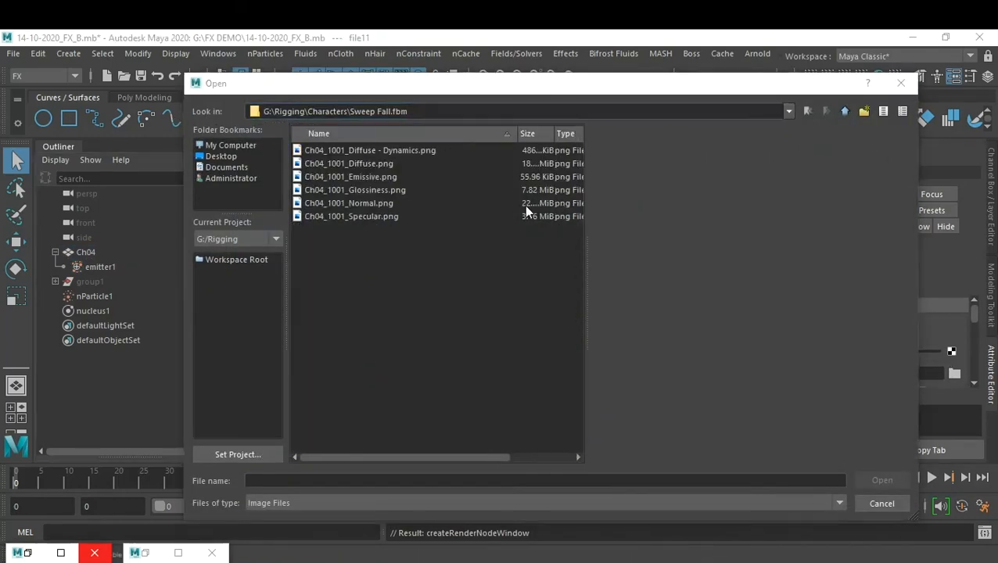
pyautogui.click(413, 153)
pyautogui.doubleClick(410, 148)
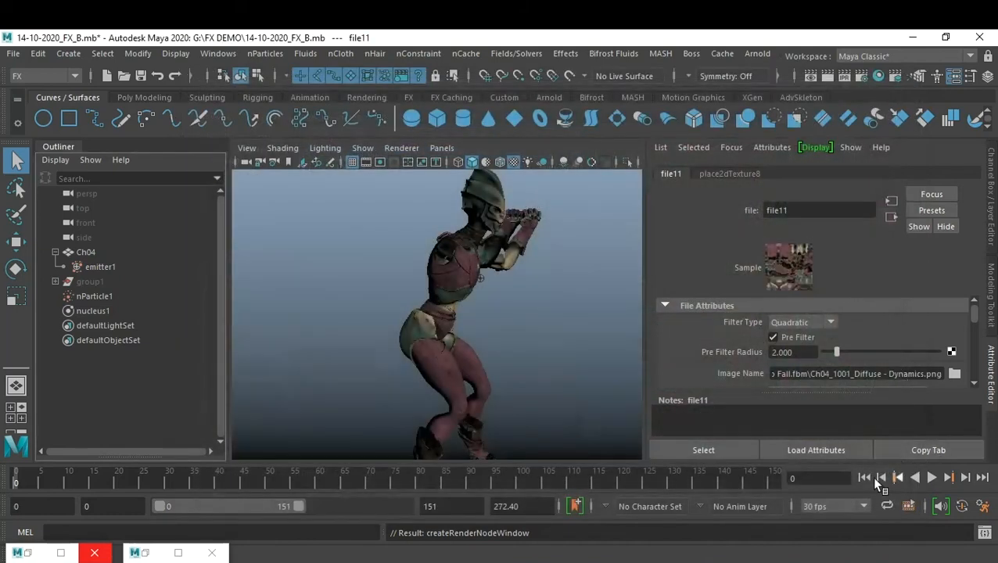
pyautogui.click(930, 477)
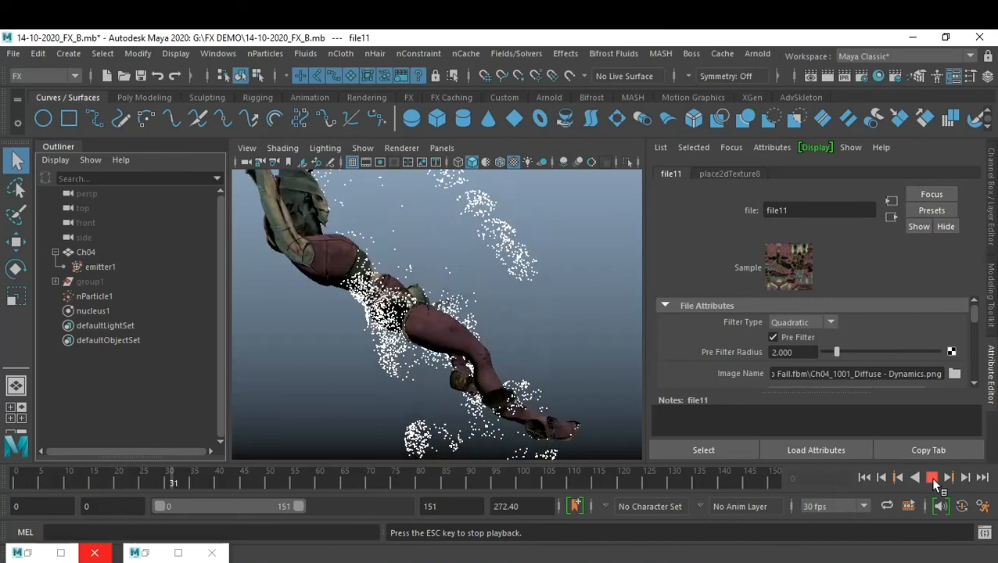
pyautogui.click(931, 478)
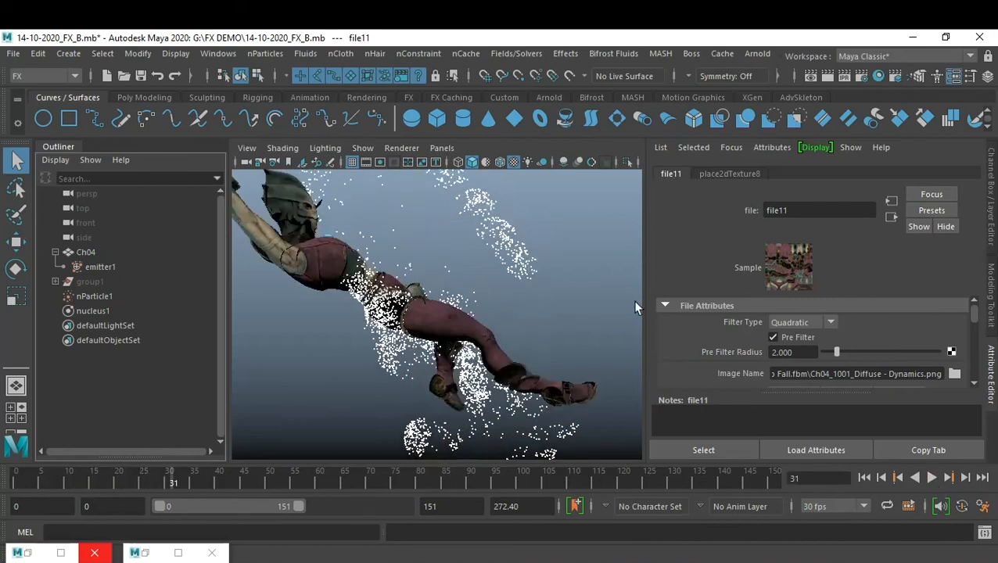
# Step: Enable Inherit Opacity, Use Luminance and Invert Opacity on emitter1
pyautogui.click(891, 217)
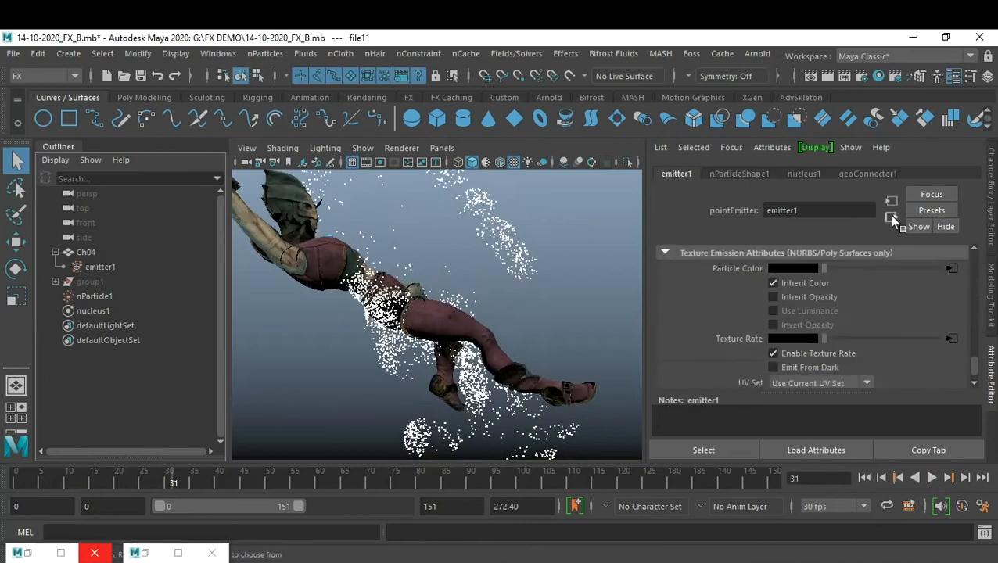
pyautogui.click(806, 297)
pyautogui.click(800, 310)
pyautogui.click(796, 324)
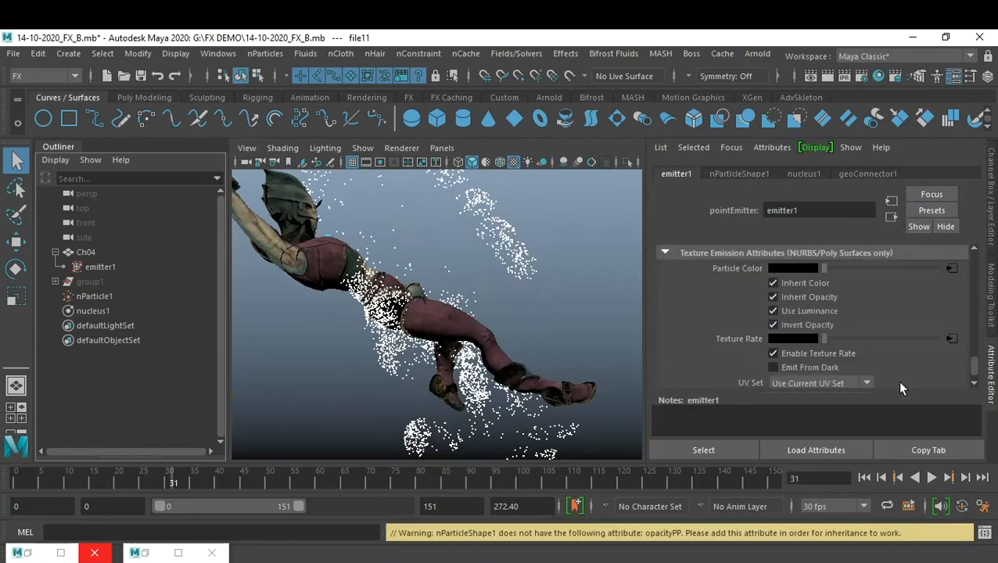
pyautogui.scroll(-1, 899, 375)
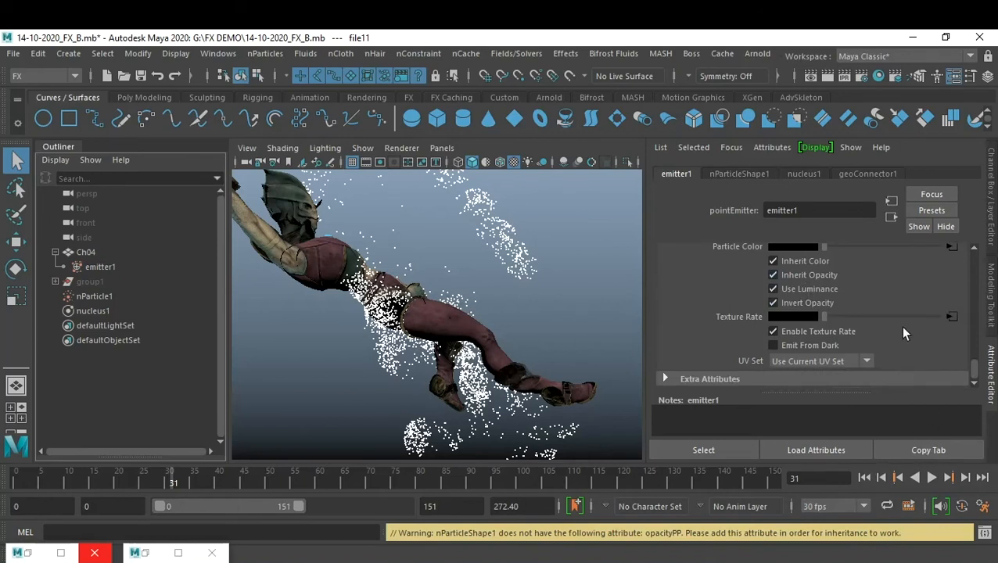
# Step: Add a per-particle color attribute to nParticle1 through its dynamic attributes
pyautogui.click(95, 296)
pyautogui.scroll(-10, 785, 322)
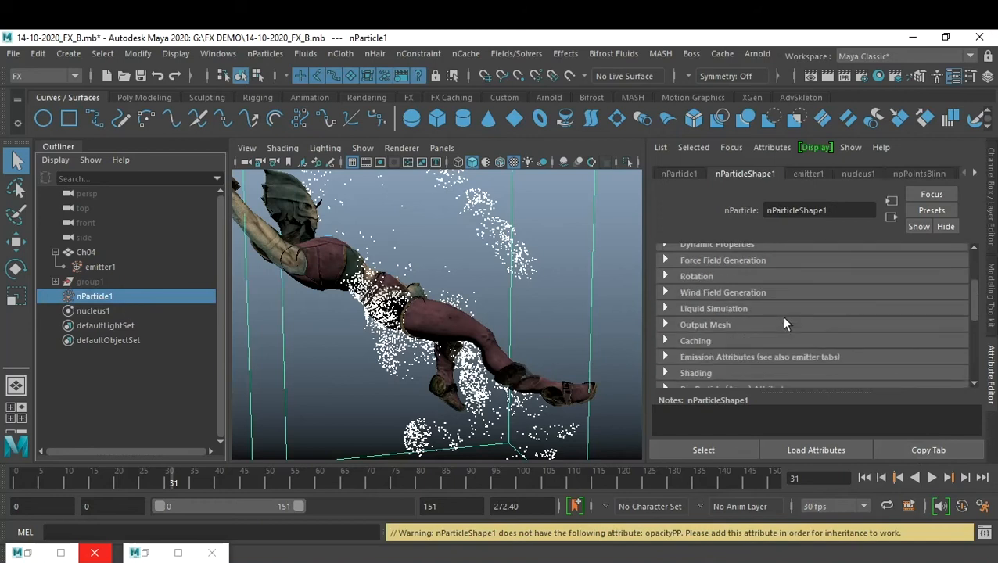
pyautogui.scroll(2, 784, 323)
pyautogui.scroll(-2, 782, 322)
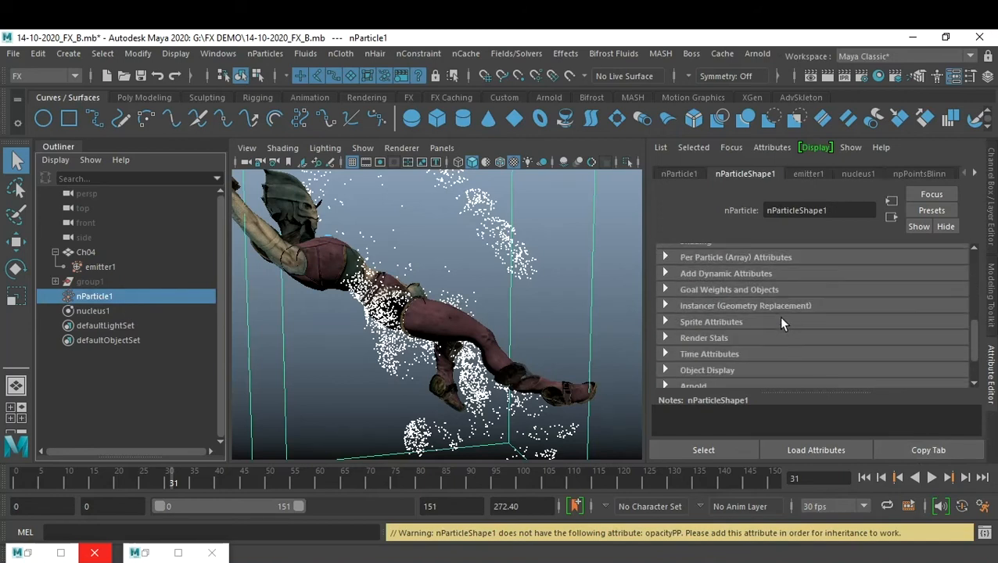
pyautogui.click(693, 274)
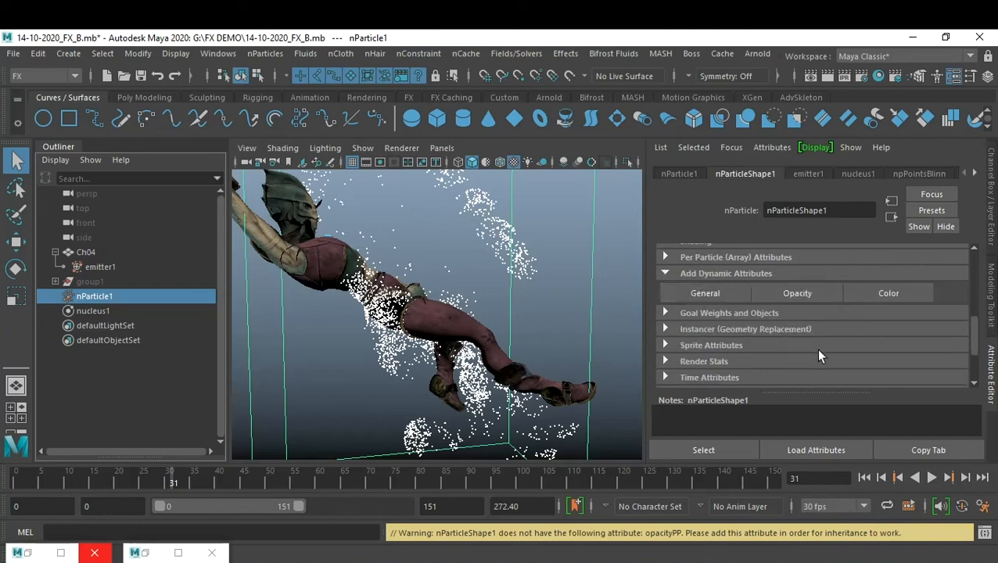
pyautogui.click(892, 292)
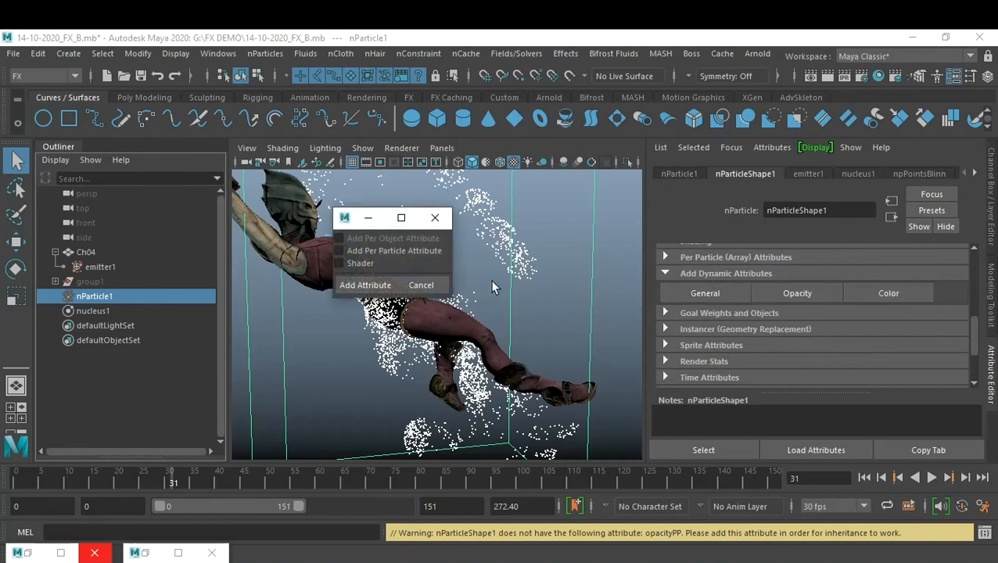
pyautogui.click(395, 251)
pyautogui.click(378, 286)
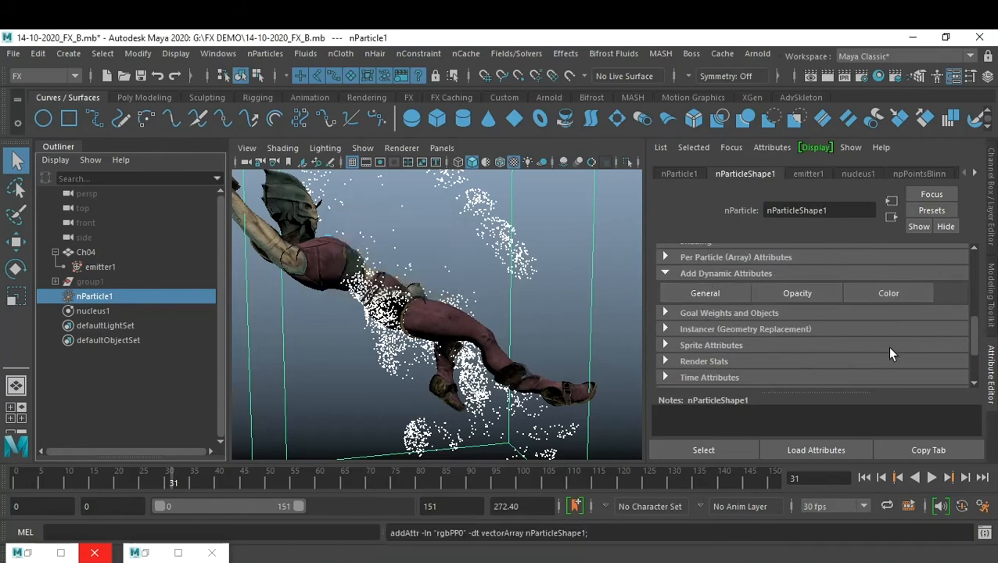
# Step: Check the per-particle attributes of nParticleShape1 for the RGB PP entry
pyautogui.scroll(3, 874, 354)
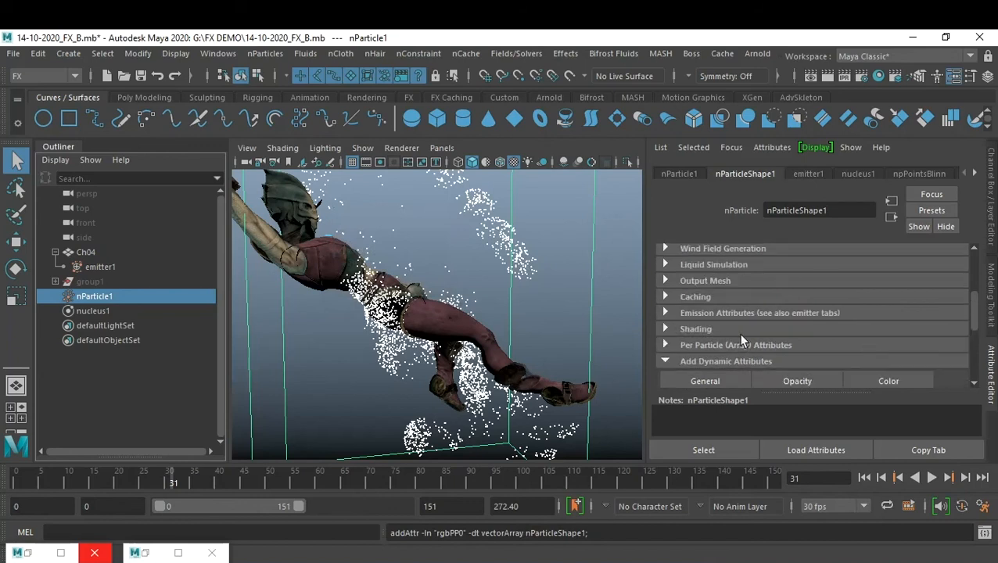
pyautogui.click(699, 346)
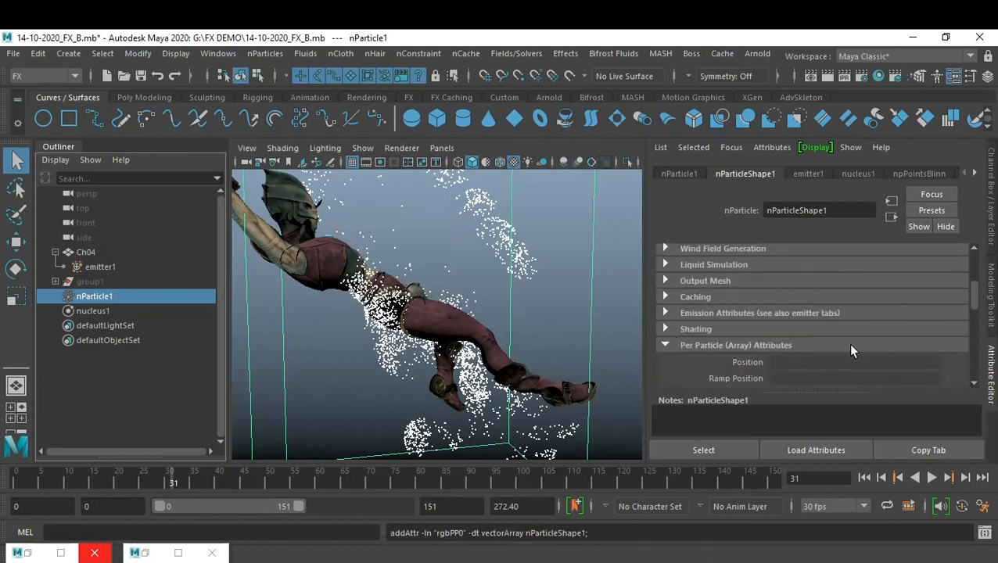
pyautogui.scroll(-4, 851, 344)
pyautogui.scroll(-2, 852, 345)
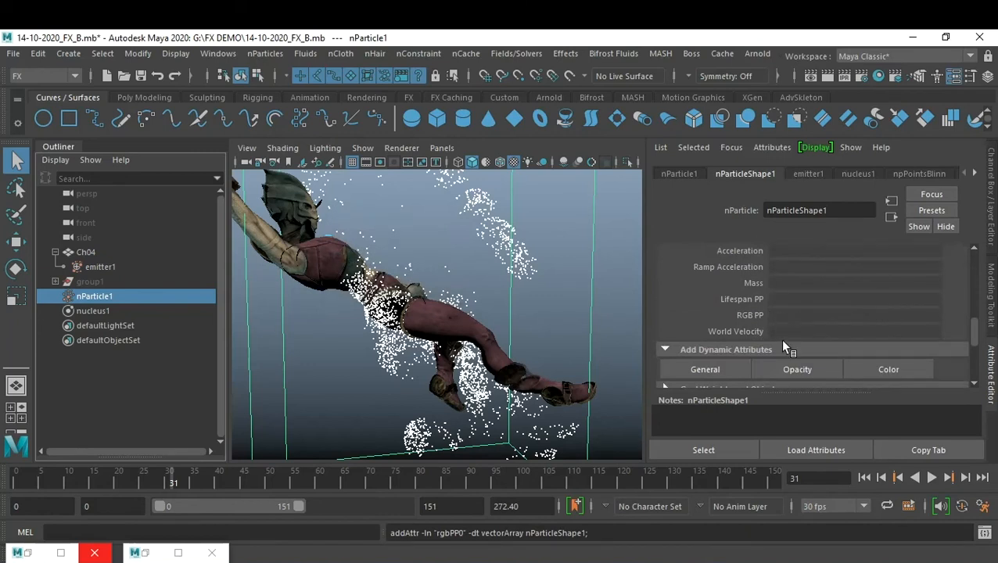
# Step: Play the simulation from frame 0 to frame 37 and examine the particle colors around the dissolving leg and foot
pyautogui.click(864, 477)
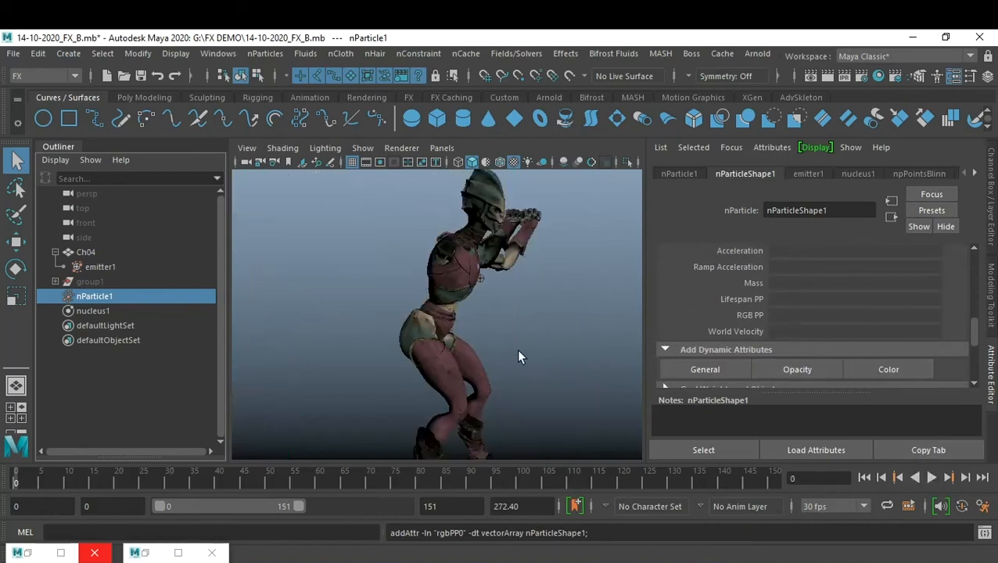
pyautogui.click(554, 344)
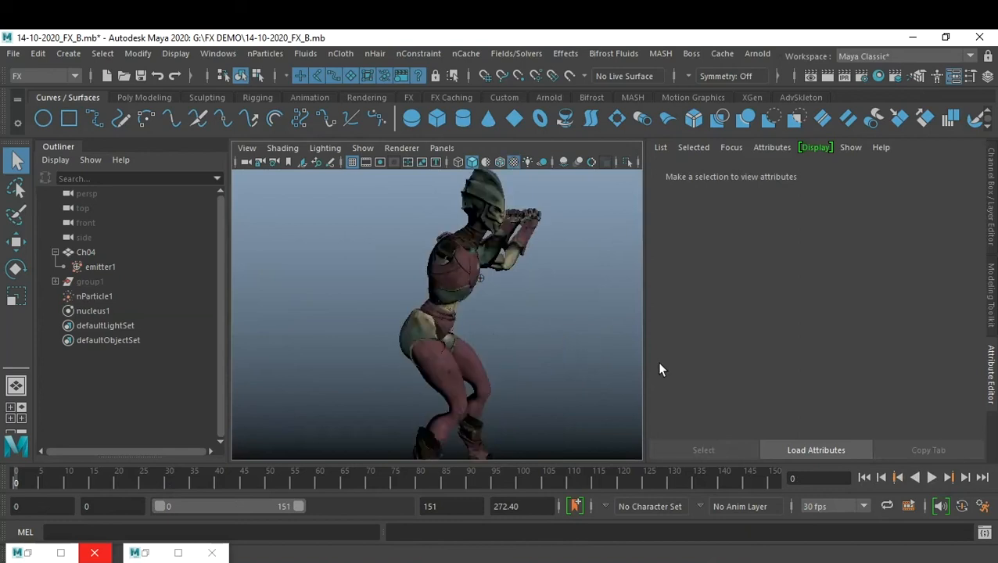
pyautogui.click(931, 476)
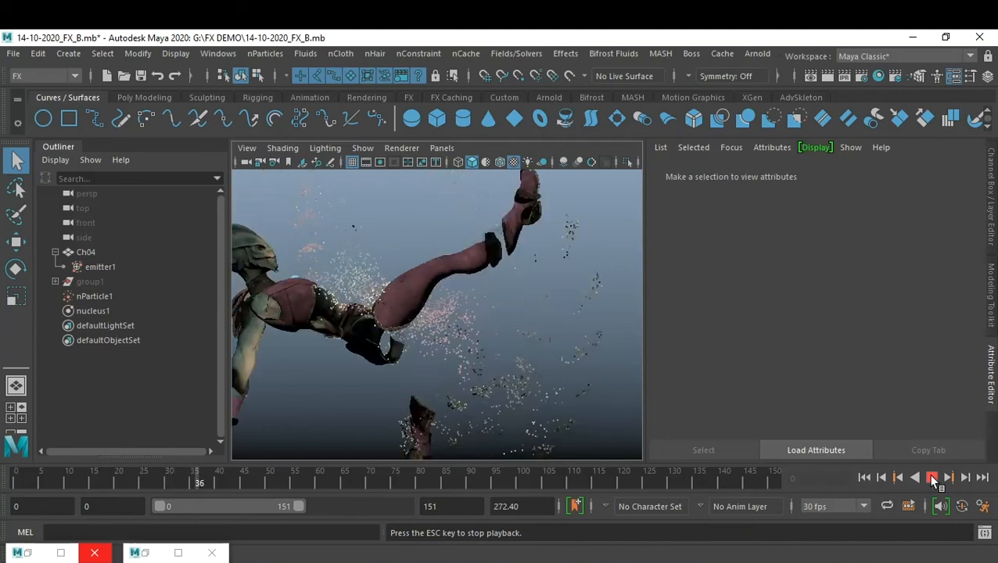
pyautogui.click(931, 479)
pyautogui.keyDown('alt'); pyautogui.moveTo(406, 352); pyautogui.dragTo(512, 321, button='middle'); pyautogui.keyUp('alt')
pyautogui.keyDown('alt'); pyautogui.moveTo(512, 321); pyautogui.dragTo(524, 359, button='right'); pyautogui.keyUp('alt')
pyautogui.keyDown('alt'); pyautogui.moveTo(523, 358); pyautogui.dragTo(474, 270, button='middle'); pyautogui.keyUp('alt')
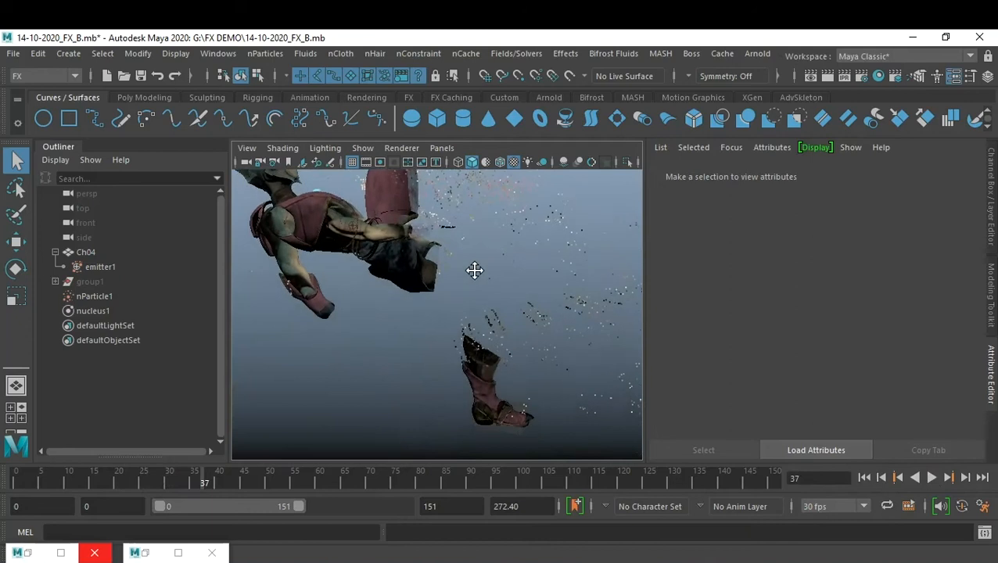
pyautogui.keyDown('alt'); pyautogui.moveTo(474, 271); pyautogui.dragTo(573, 317, button='right'); pyautogui.keyUp('alt')
pyautogui.keyDown('alt'); pyautogui.moveTo(573, 316); pyautogui.dragTo(528, 379, button='middle'); pyautogui.keyUp('alt')
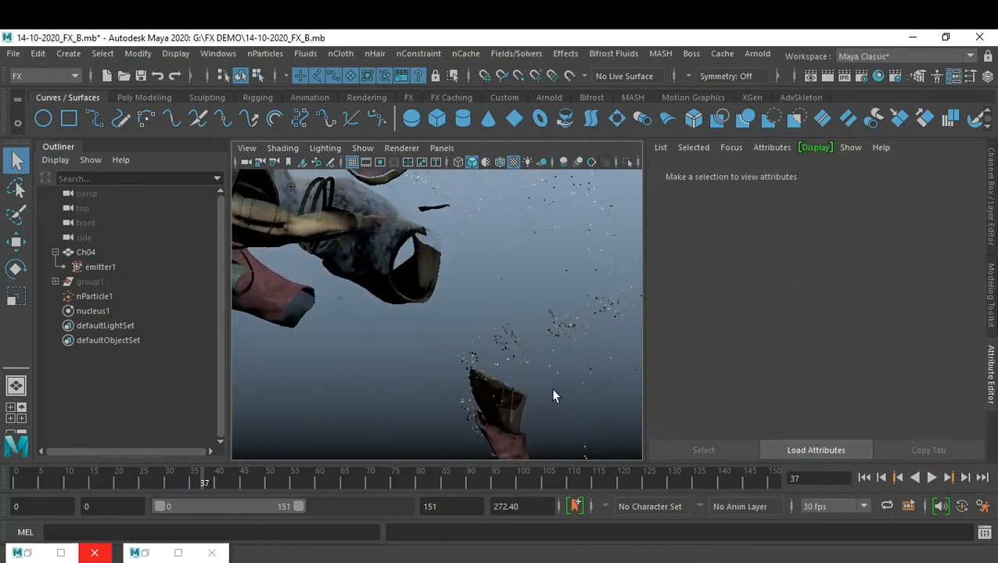
# Step: Resume the simulation up to frame 90, pausing midway to inspect the colored particles around the disappearing body parts
pyautogui.click(931, 477)
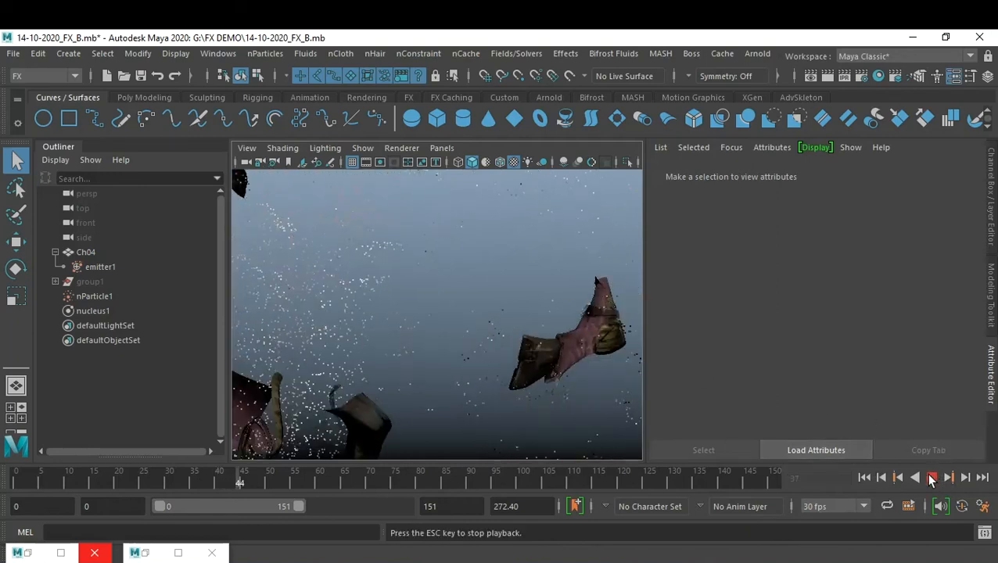
pyautogui.click(931, 478)
pyautogui.keyDown('alt'); pyautogui.moveTo(322, 374); pyautogui.dragTo(463, 336, button='middle'); pyautogui.keyUp('alt')
pyautogui.keyDown('alt'); pyautogui.moveTo(463, 337); pyautogui.dragTo(468, 301); pyautogui.keyUp('alt')
pyautogui.click(930, 478)
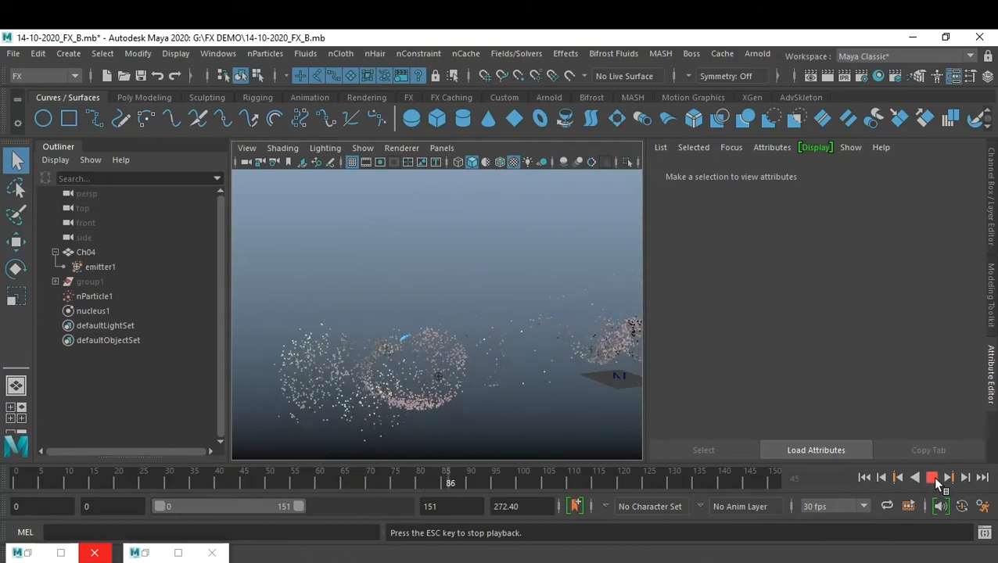
pyautogui.click(932, 477)
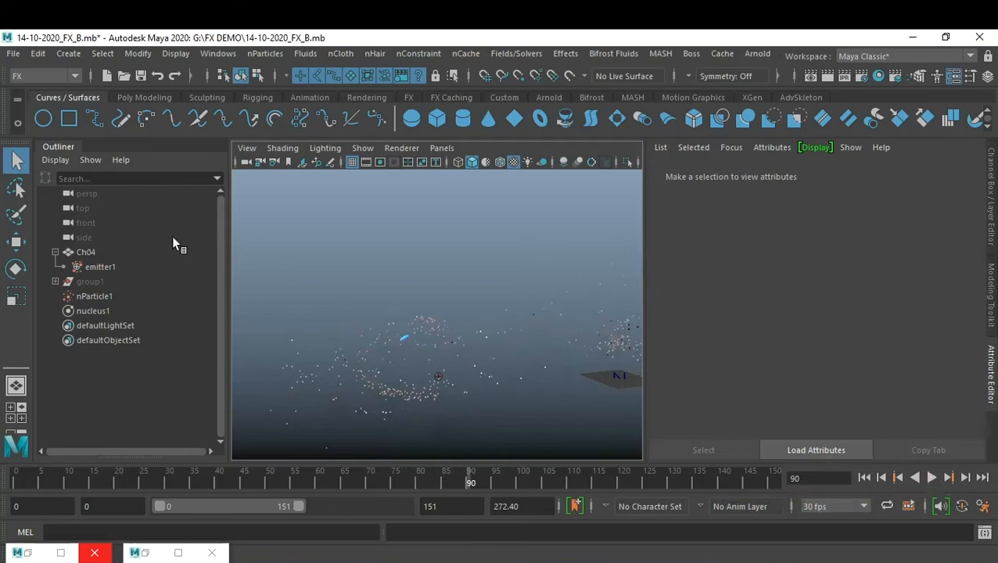
# Step: Replay the simulation from frame 0 to frame 28 with the whole character in view
pyautogui.click(864, 478)
pyautogui.keyDown('alt'); pyautogui.moveTo(376, 318); pyautogui.dragTo(563, 324); pyautogui.keyUp('alt')
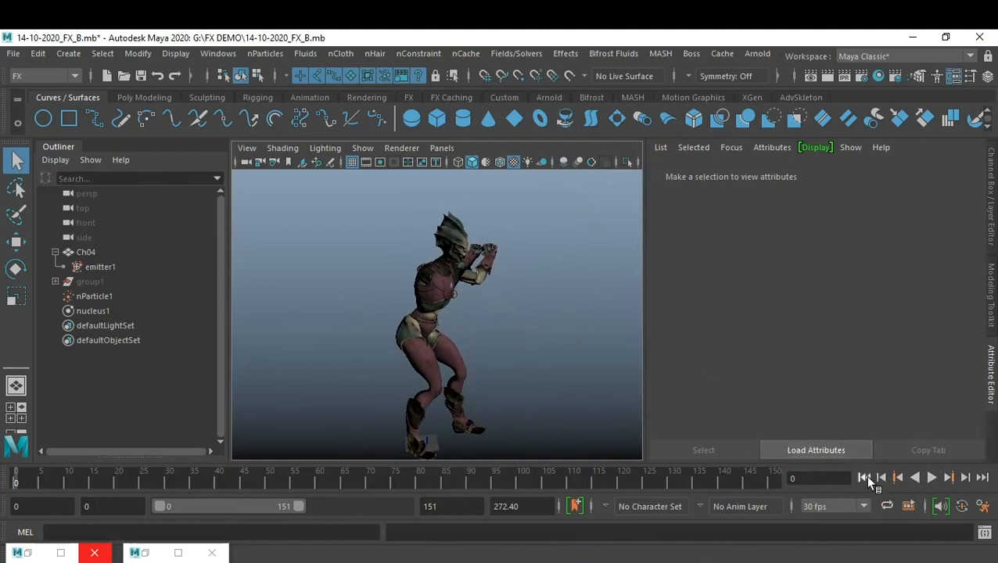
pyautogui.click(932, 477)
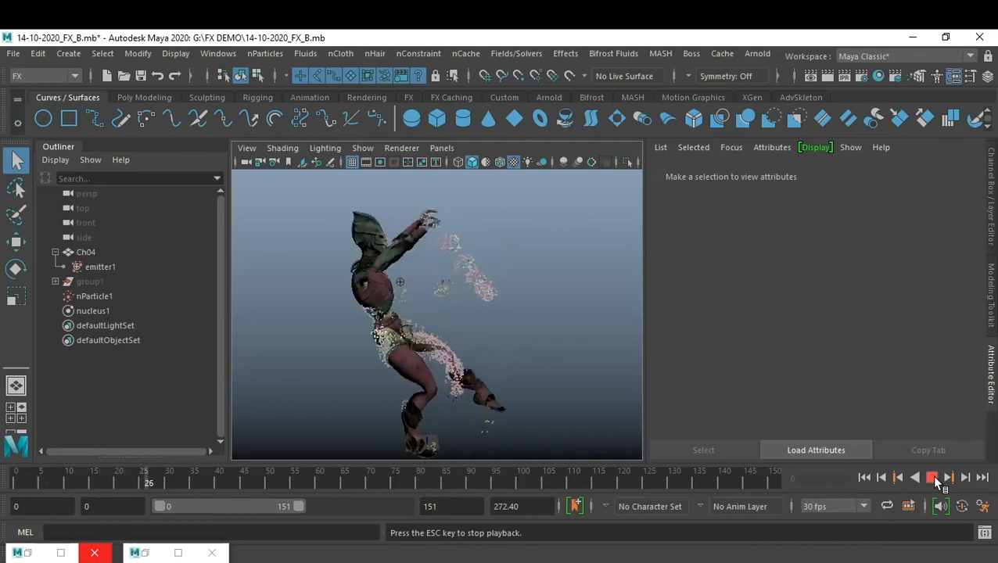
pyautogui.click(932, 478)
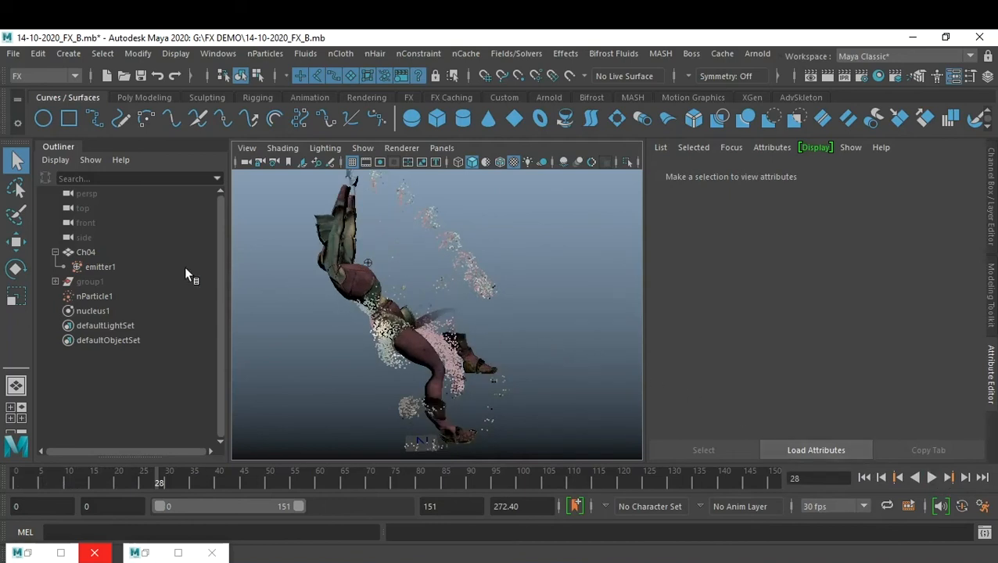
pyautogui.click(112, 270)
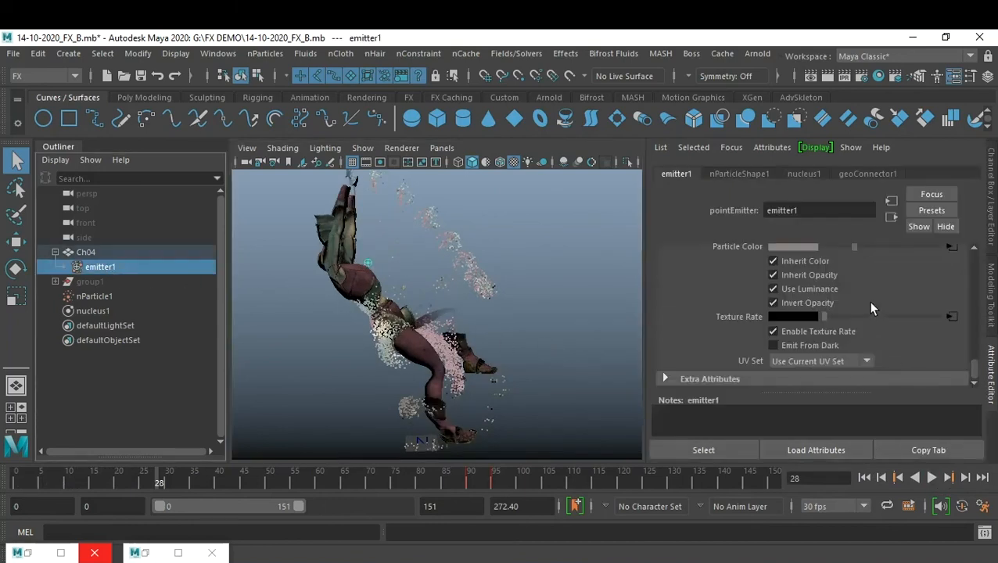
pyautogui.scroll(3, 873, 307)
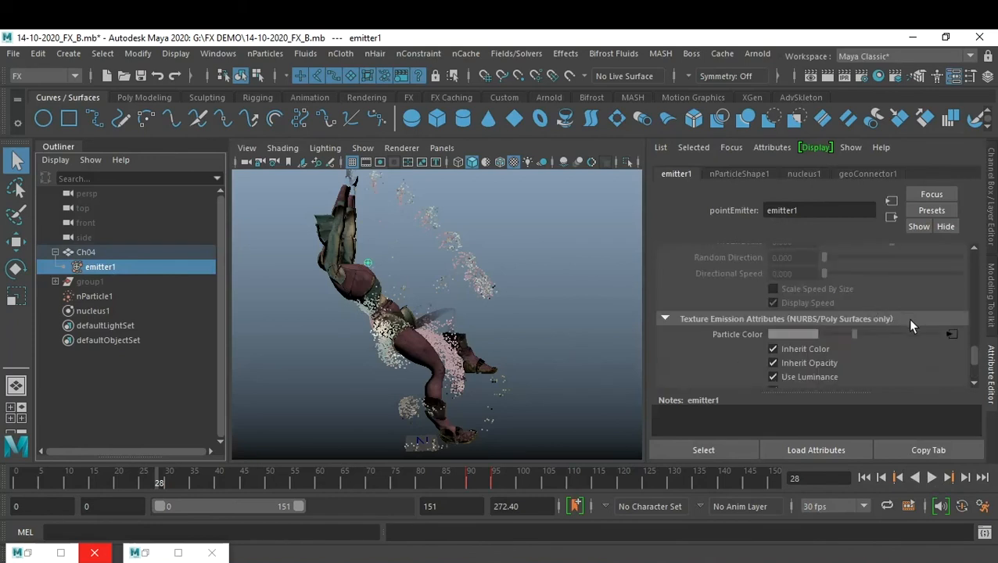
pyautogui.scroll(2, 883, 328)
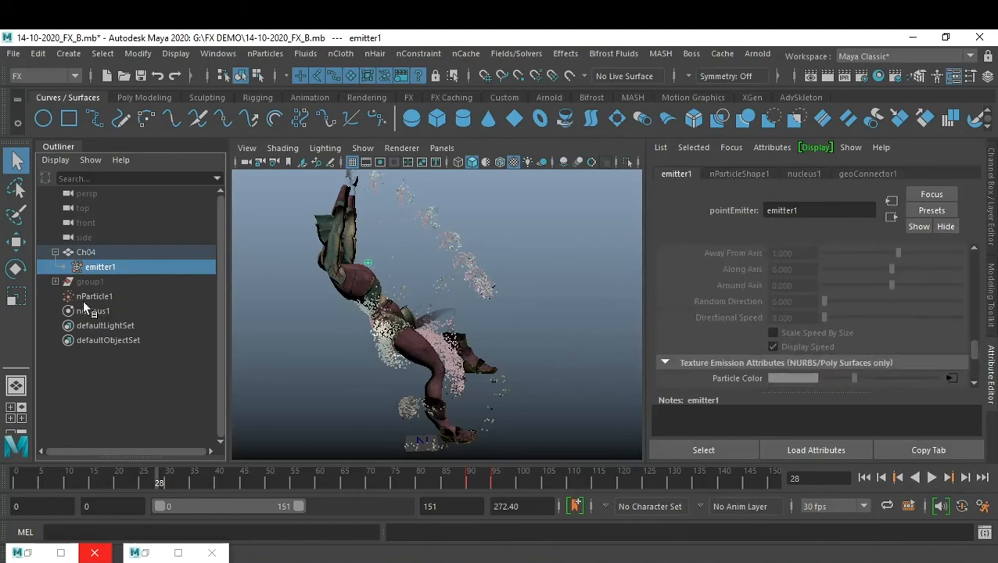
pyautogui.click(104, 296)
pyautogui.scroll(10, 845, 310)
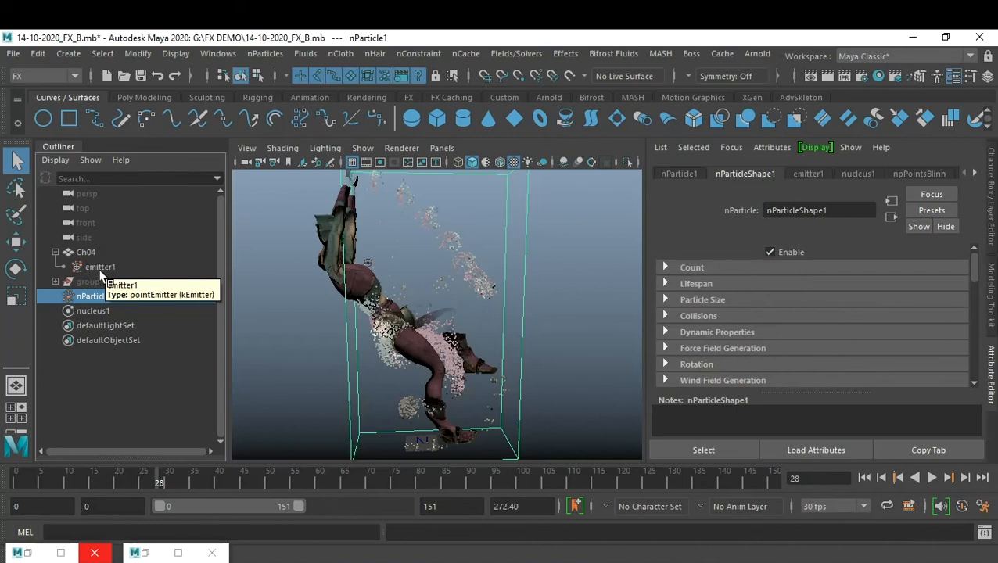
# Step: Move to frame 16 and set the Frame Offset of the image sequence on Ch04's lambert2 Transparency to 15
pyautogui.click(330, 270)
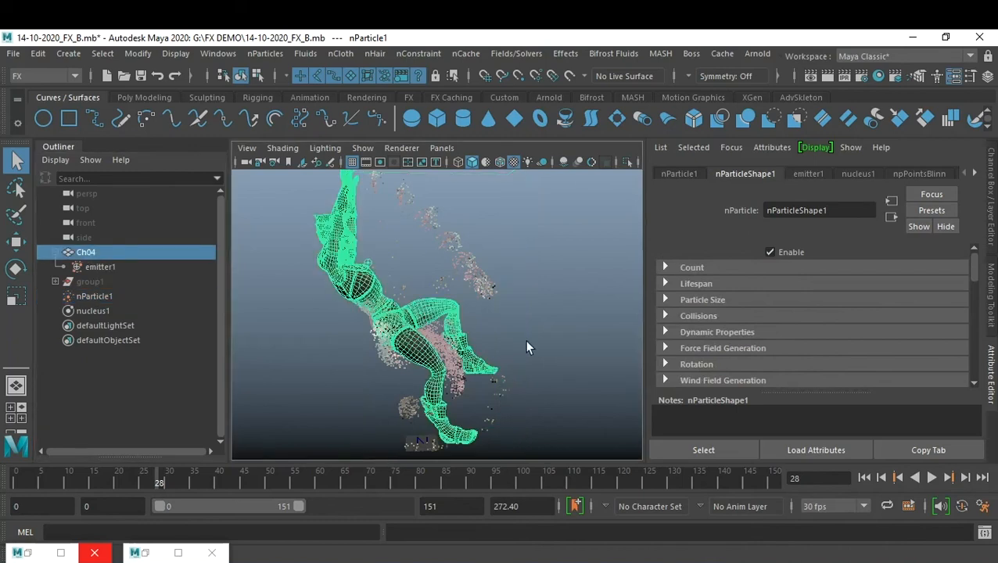
pyautogui.click(978, 172)
pyautogui.click(978, 172)
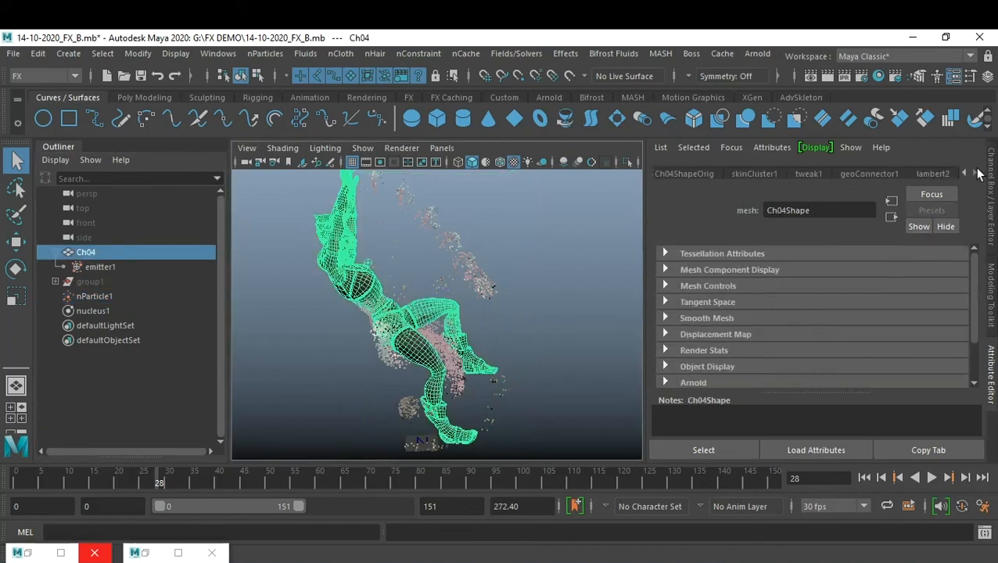
pyautogui.click(941, 174)
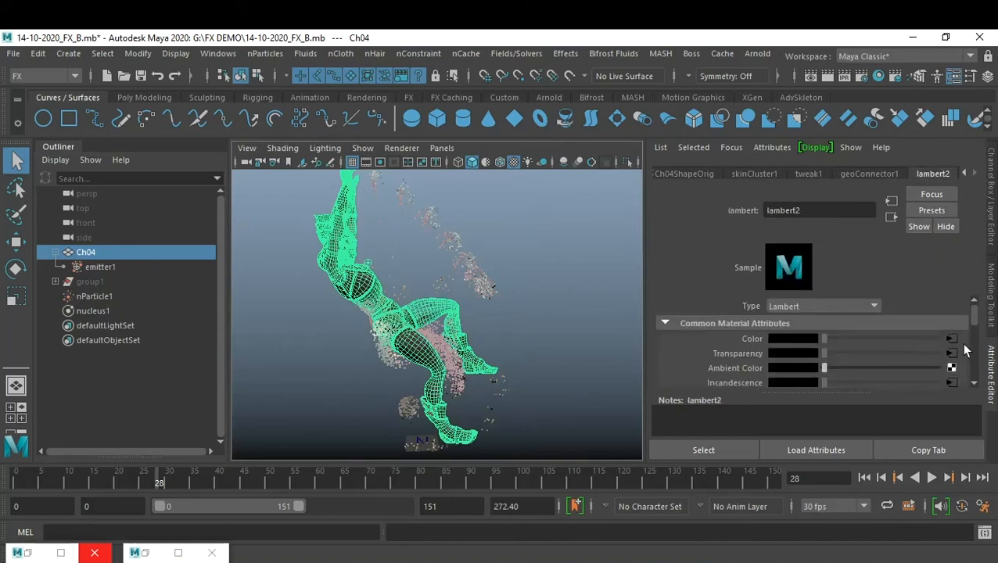
pyautogui.click(951, 352)
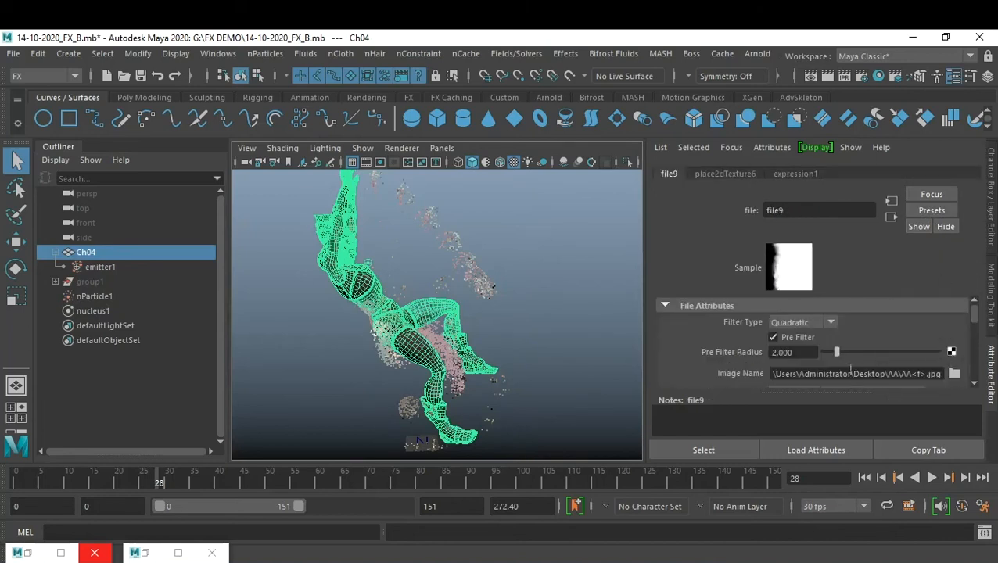
pyautogui.scroll(-3, 850, 362)
pyautogui.scroll(-2, 850, 362)
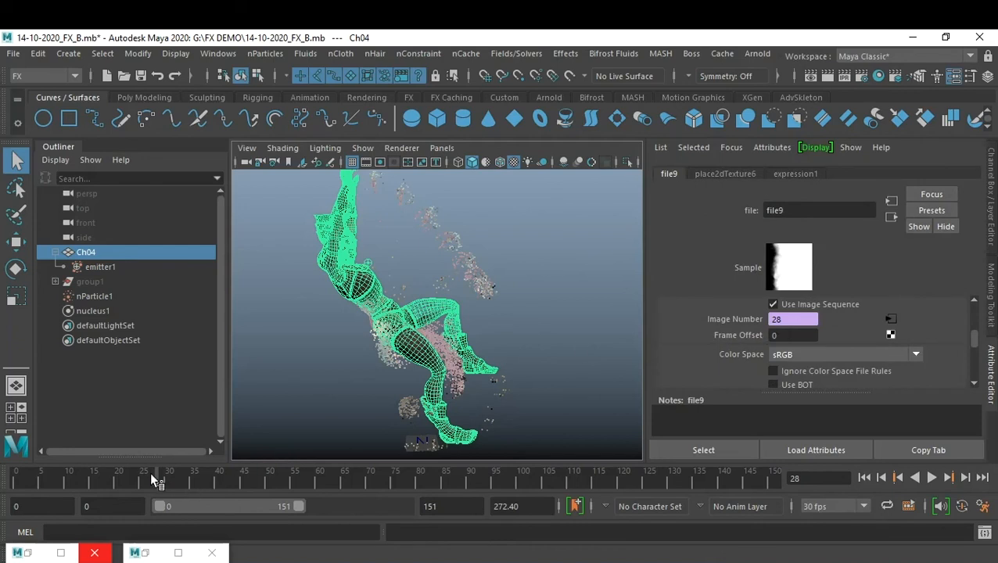
pyautogui.moveTo(151, 477); pyautogui.dragTo(95, 477)
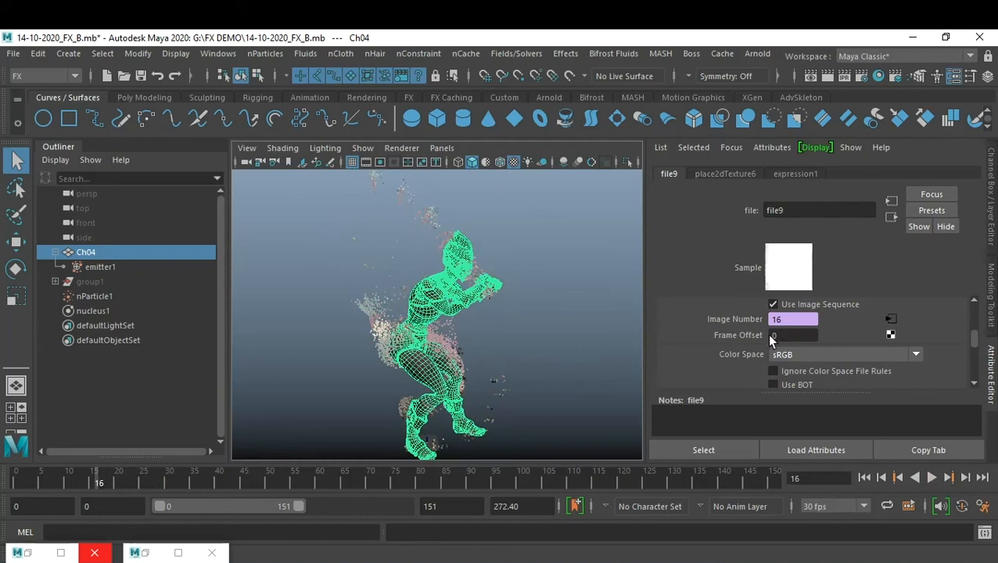
pyautogui.doubleClick(791, 336)
pyautogui.write('15')
pyautogui.press('Return')
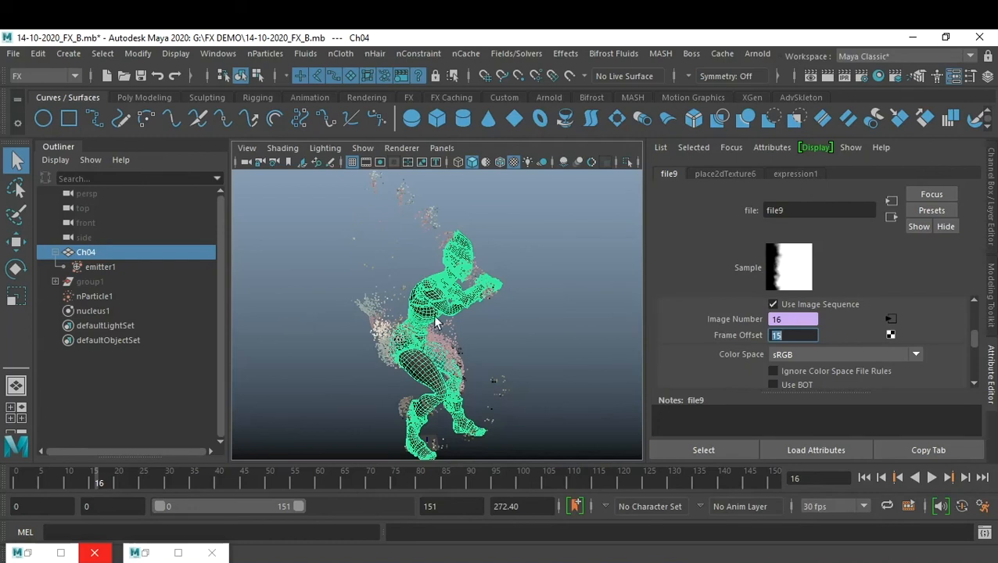
# Step: Set the Frame Offset of the image sequence mapped to emitter1's Texture Rate to 15
pyautogui.click(100, 268)
pyautogui.scroll(5, 871, 324)
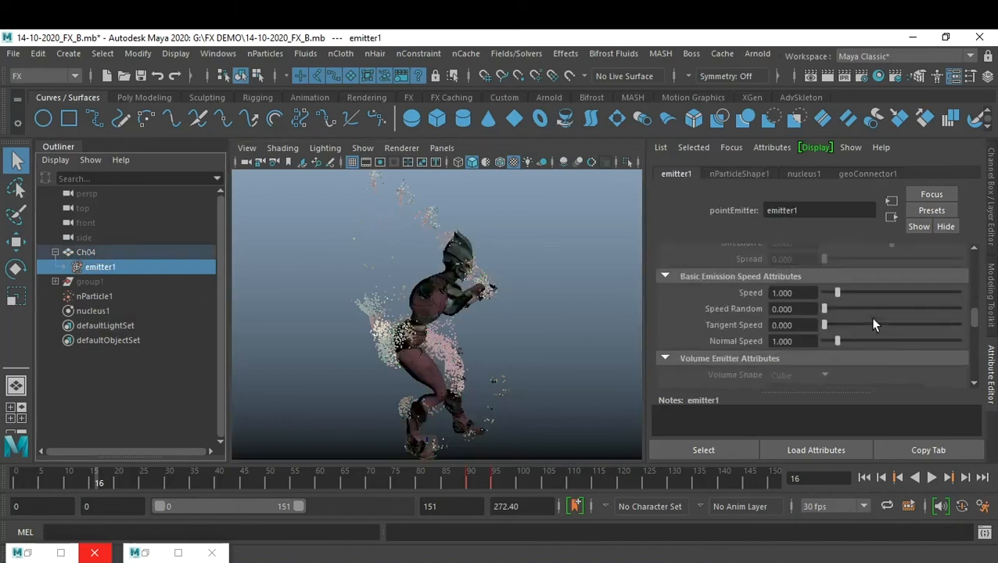
pyautogui.scroll(-7, 872, 319)
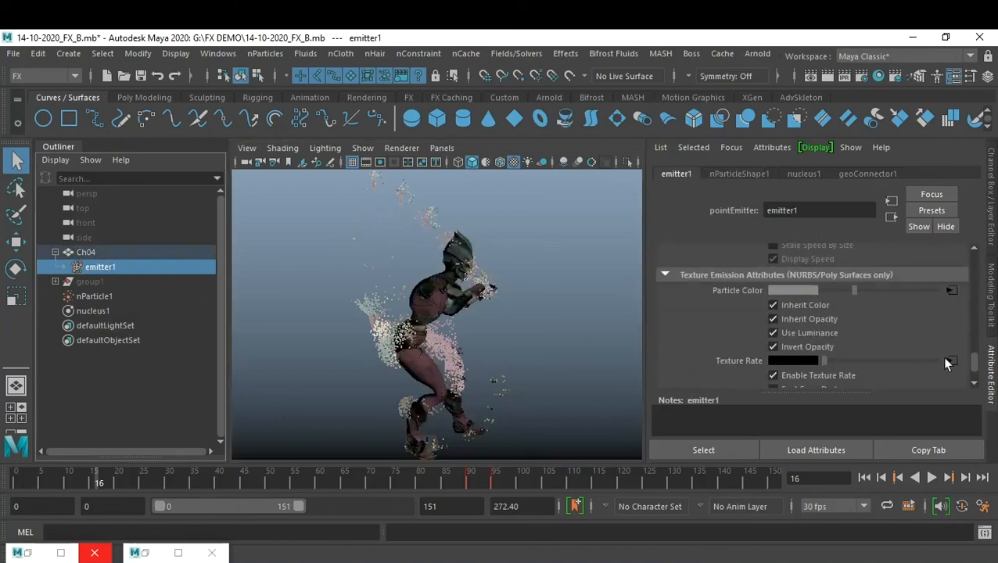
pyautogui.click(949, 360)
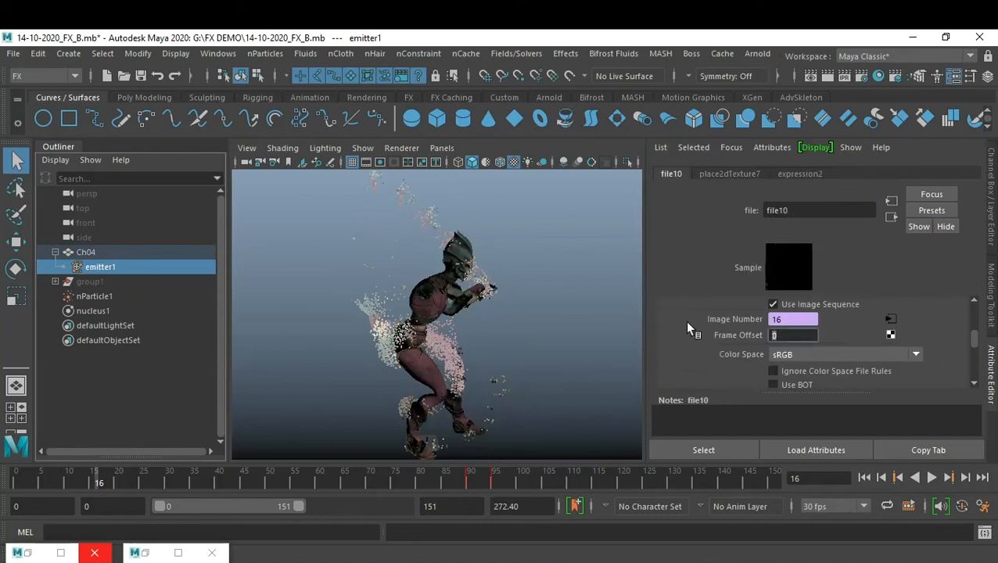
pyautogui.write('15')
pyautogui.press('Return')
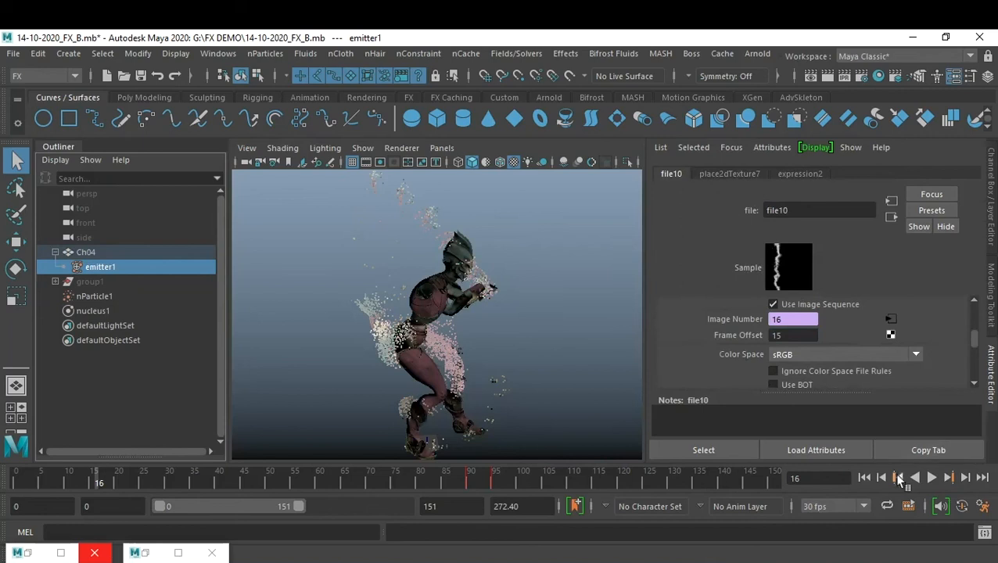
# Step: Play the simulation from frame 0 to frame 26 to check the dissolve timing with the offset sequences
pyautogui.click(864, 477)
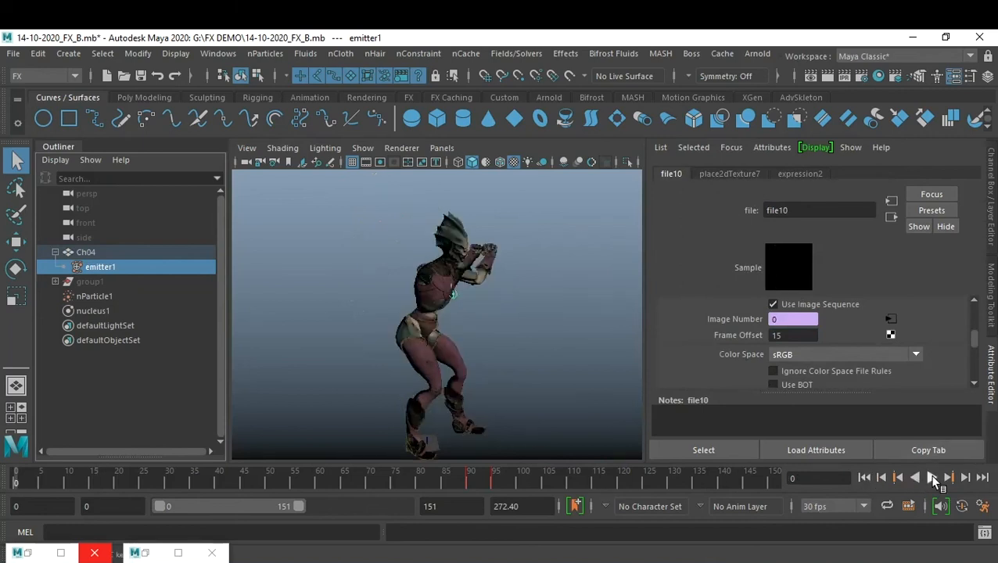
pyautogui.click(932, 477)
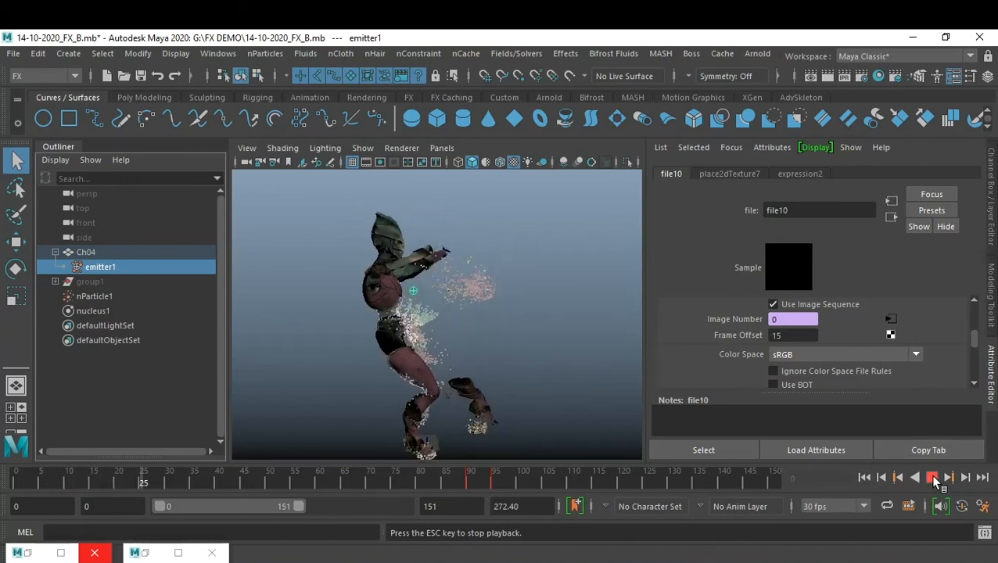
pyautogui.click(934, 477)
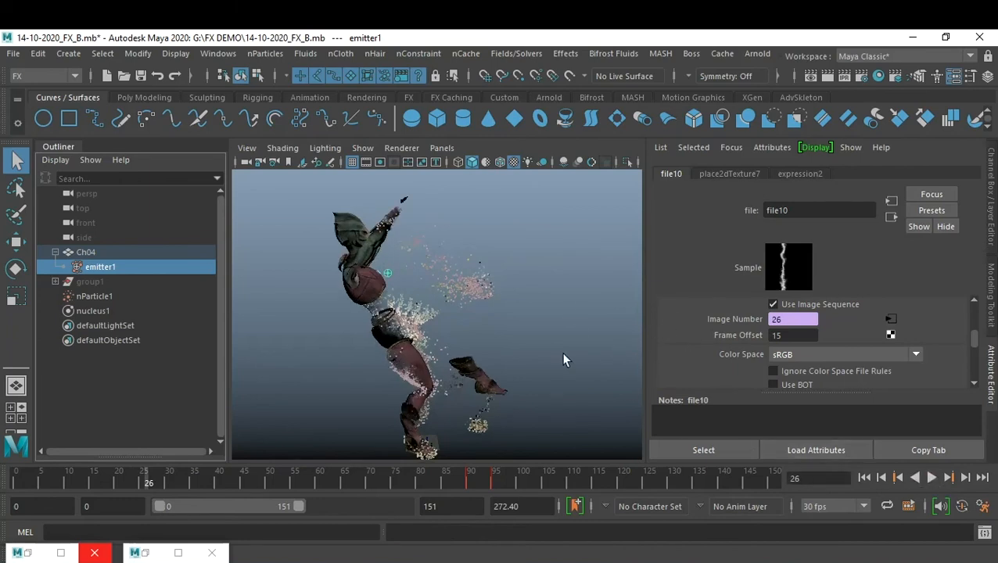
# Step: Set the Frame Offset of emitter1's Texture Rate image sequence to 30
pyautogui.doubleClick(791, 335)
pyautogui.write('30')
pyautogui.press('Return')
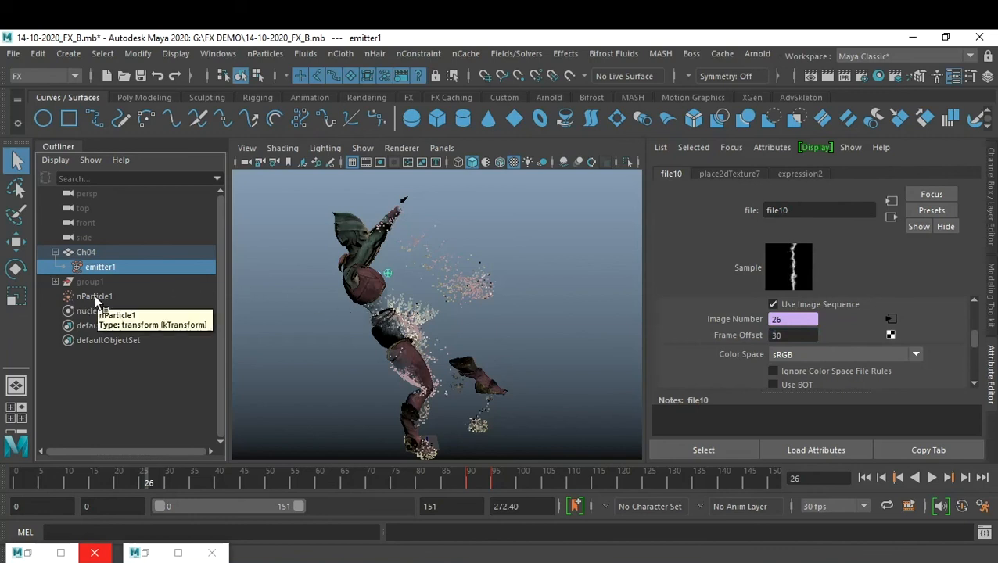
# Step: Set the Frame Offset of the transparency image sequence on Ch04's lambert2 material to 30
pyautogui.click(86, 251)
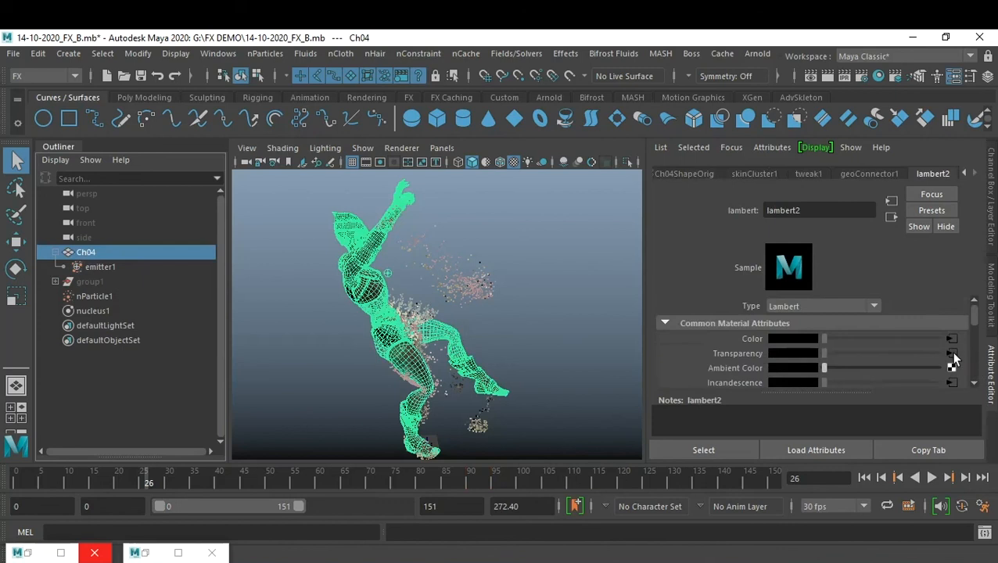
pyautogui.click(951, 367)
pyautogui.moveTo(806, 334); pyautogui.dragTo(718, 330)
pyautogui.write('30')
pyautogui.press('Return')
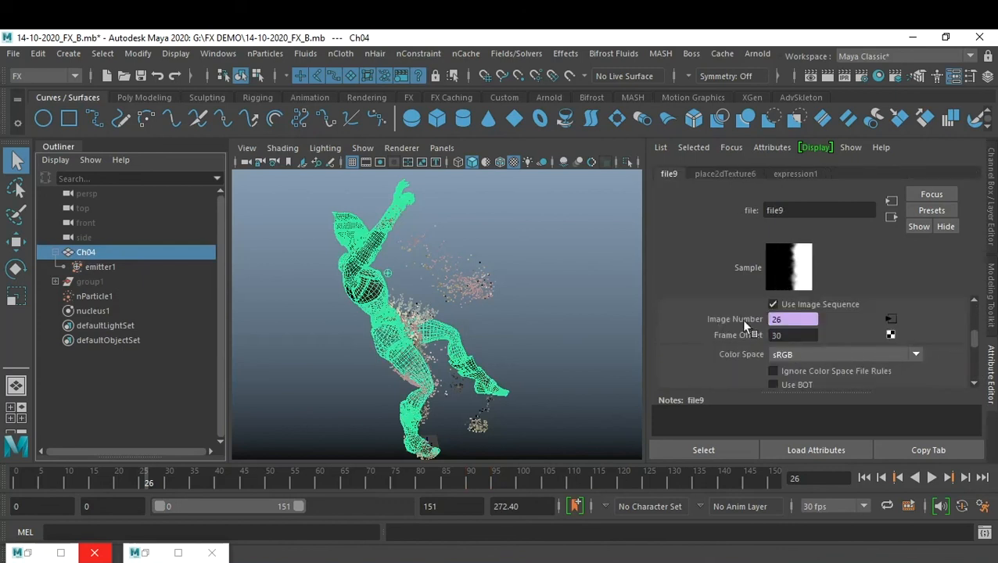
# Step: Play the simulation from frame 0 to about frame 68 to check the dissolve timing, and return to frame 0
pyautogui.click(592, 336)
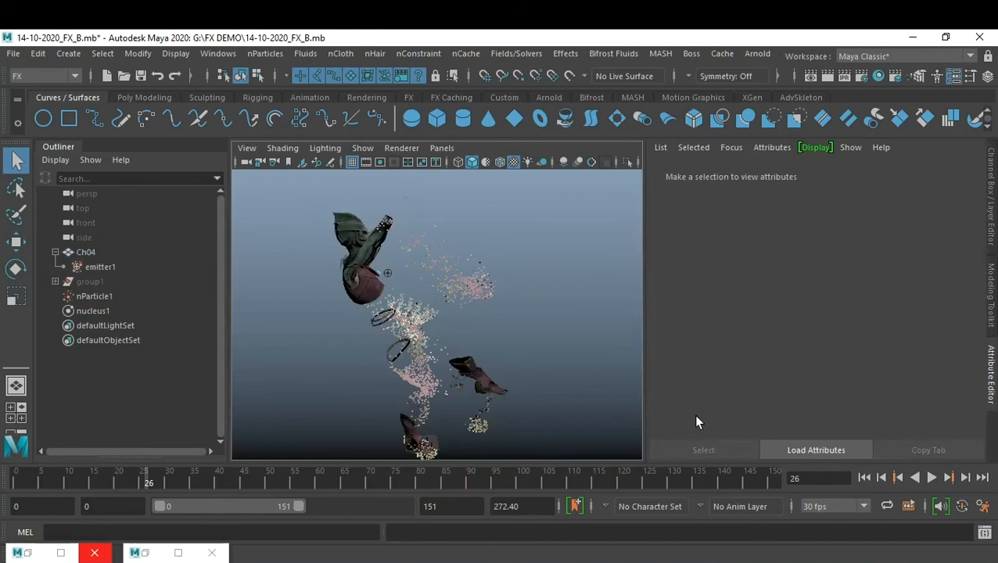
pyautogui.click(865, 477)
pyautogui.click(932, 477)
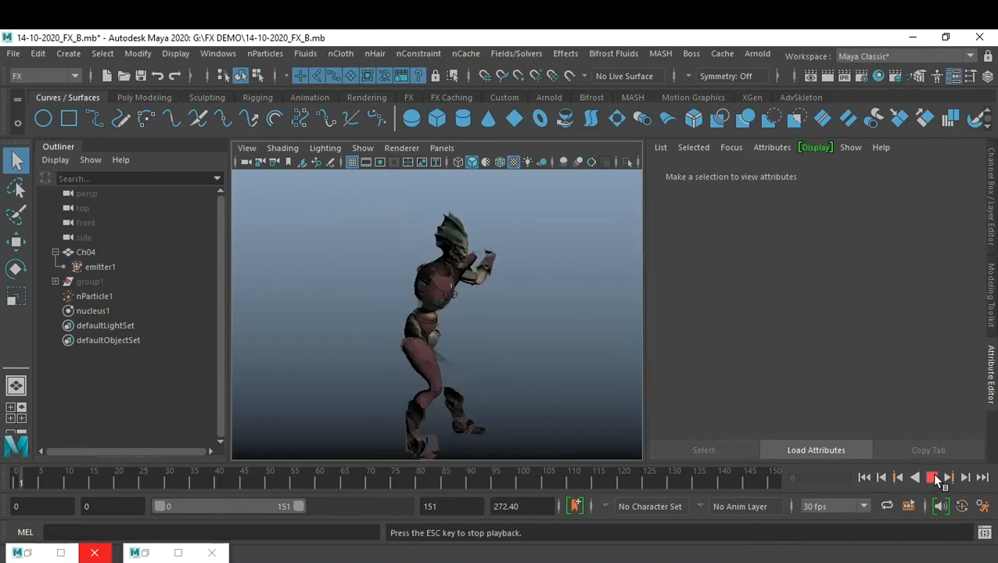
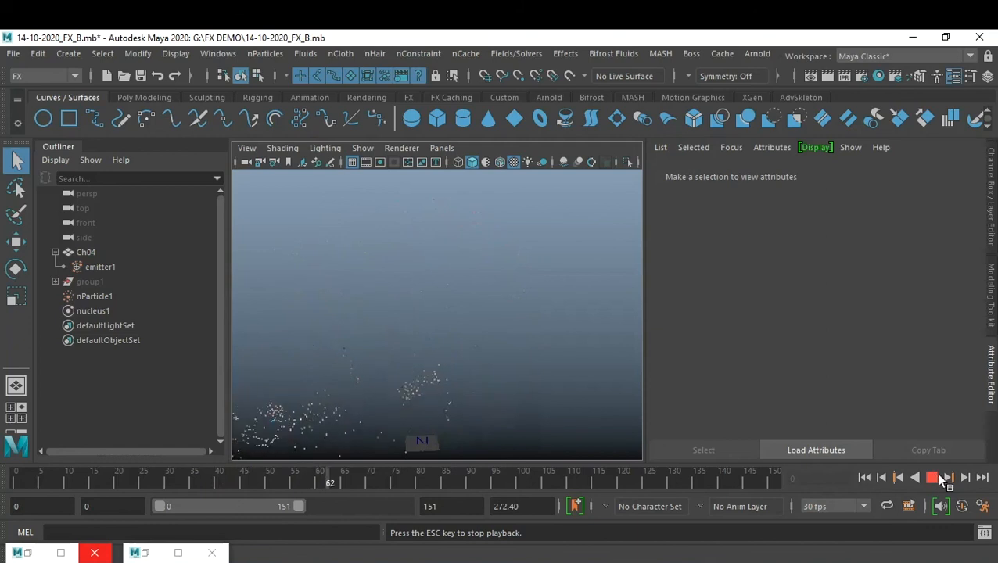
pyautogui.click(933, 477)
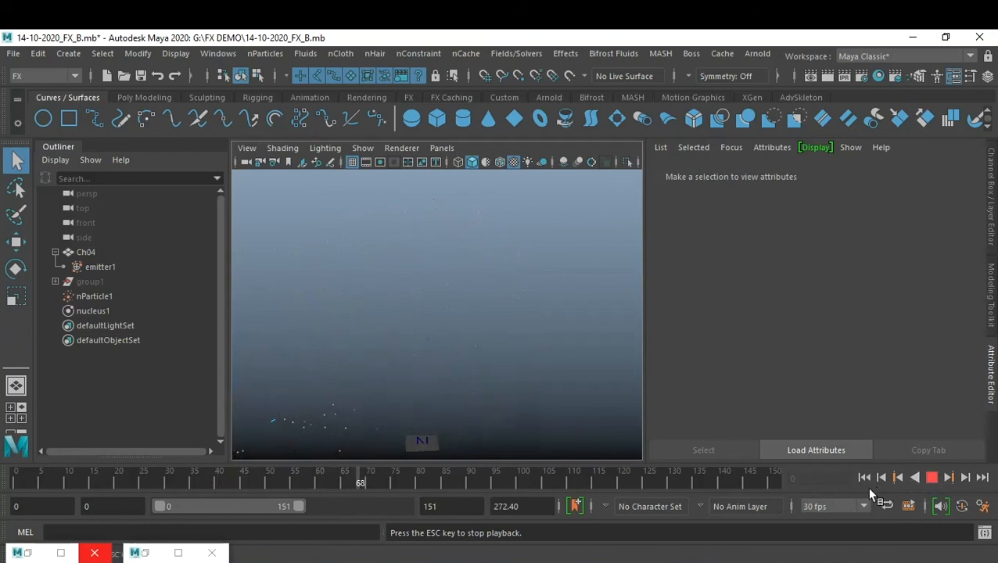
pyautogui.click(864, 476)
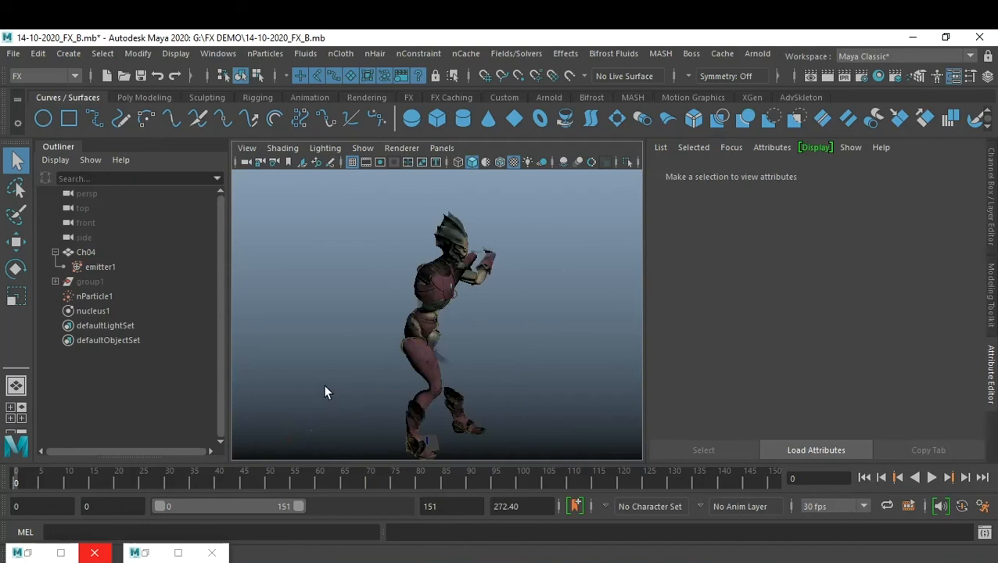
# Step: Set the Frame Offset of the image sequence mapped to emitter1's Texture Rate to 0
pyautogui.click(104, 297)
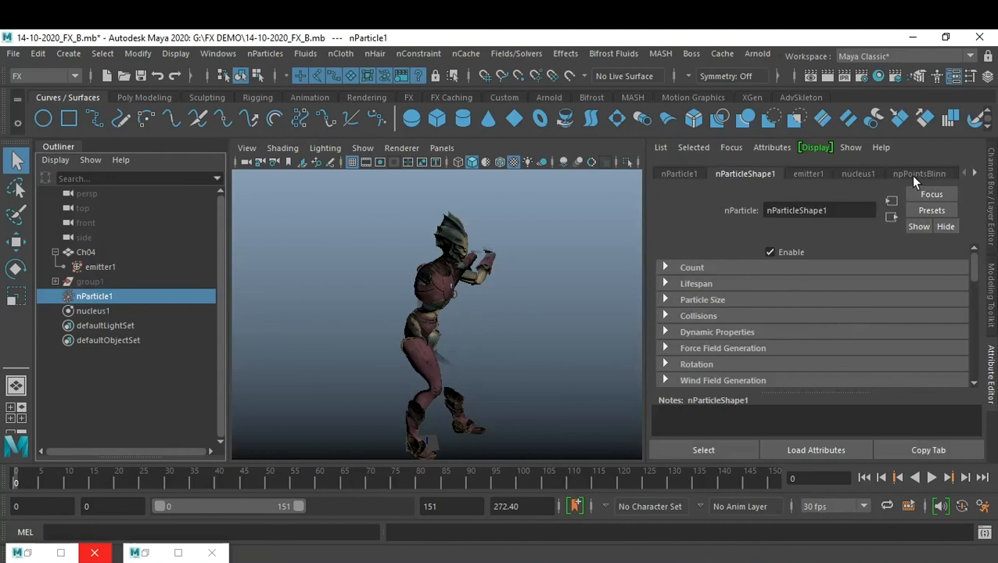
pyautogui.click(813, 173)
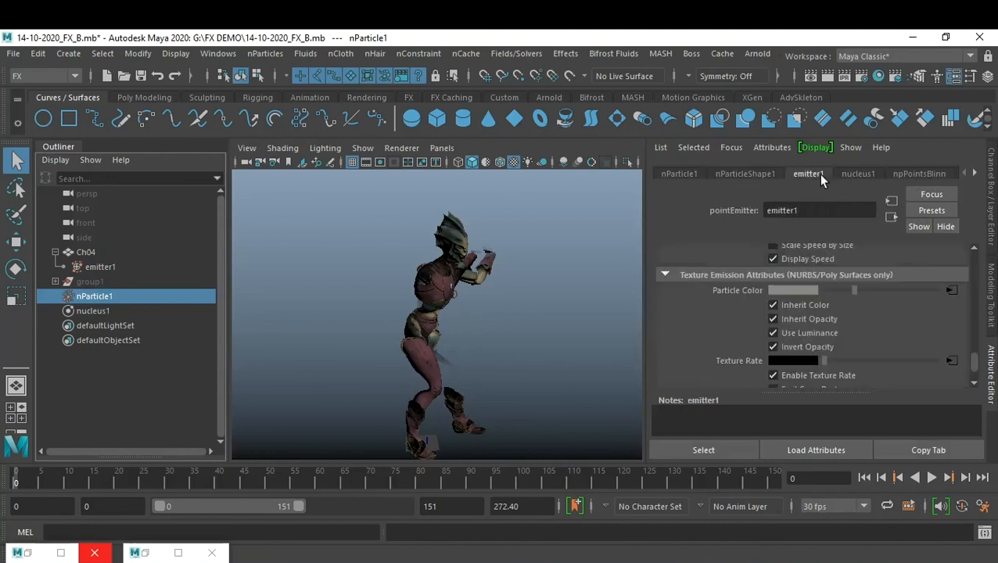
pyautogui.click(951, 359)
pyautogui.moveTo(801, 336); pyautogui.dragTo(710, 333)
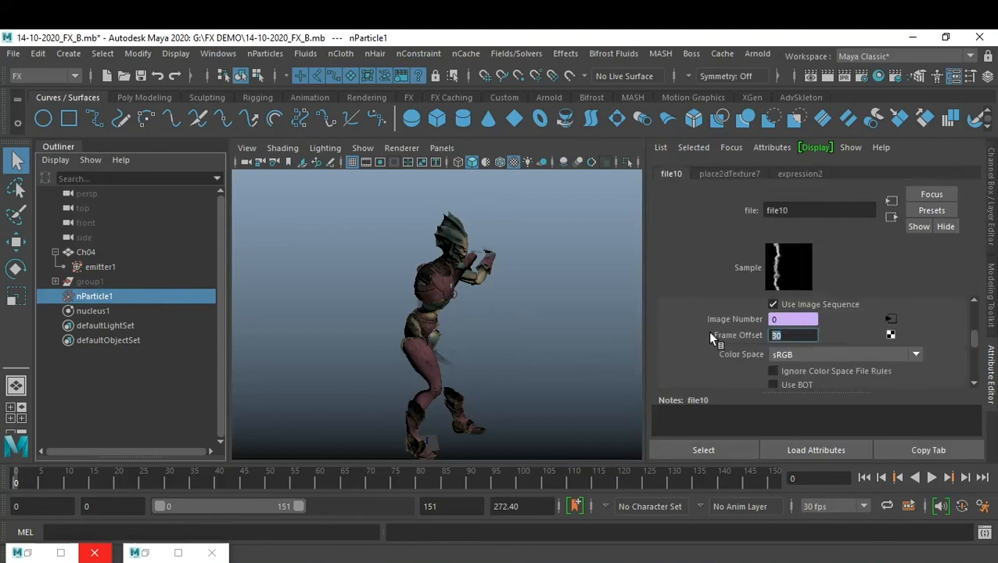
pyautogui.write('0')
pyautogui.press('Return')
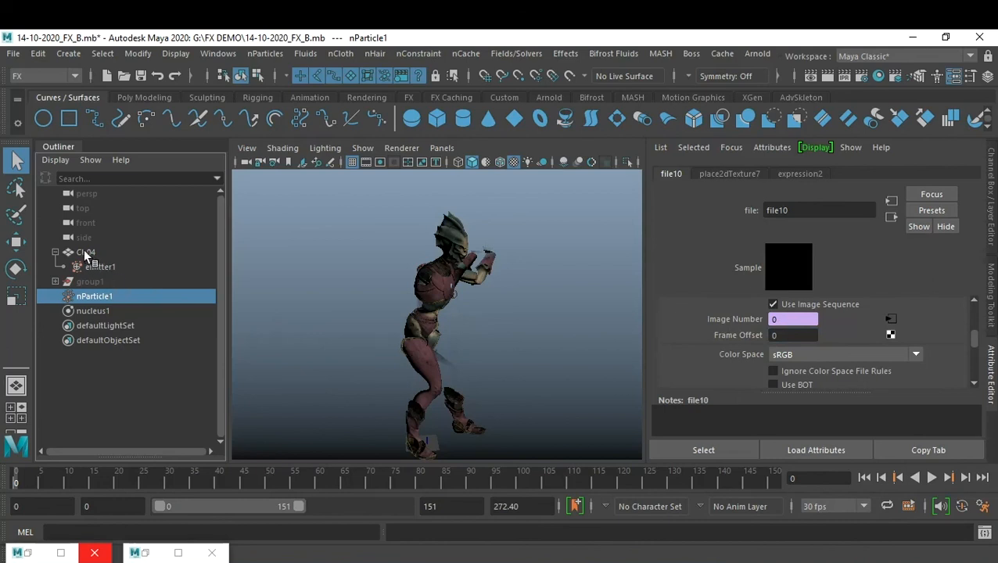
# Step: Set the Frame Offset of the transparency image sequence on Ch04's lambert2 material to 0 and clear the selection
pyautogui.click(88, 252)
pyautogui.click(974, 173)
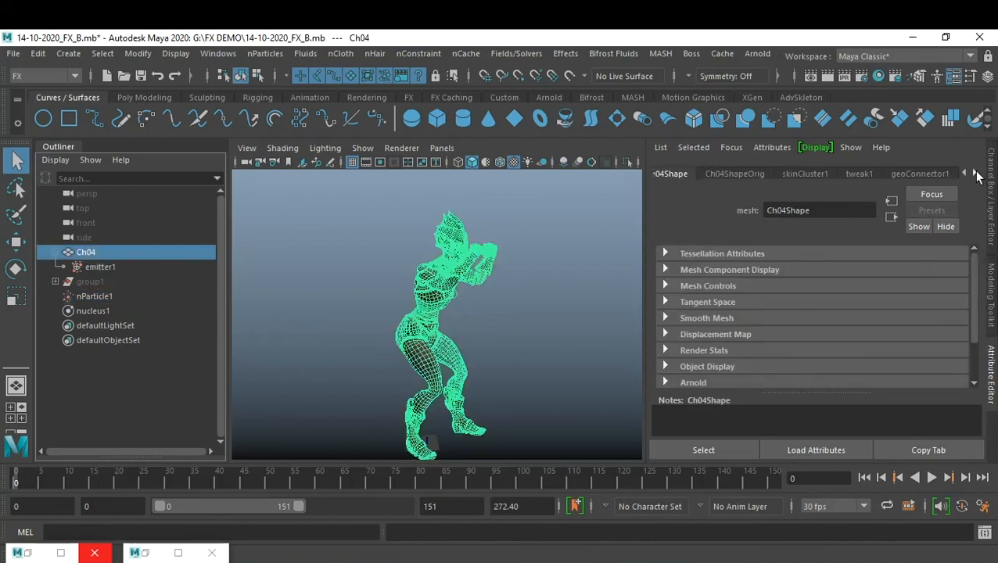
pyautogui.click(974, 174)
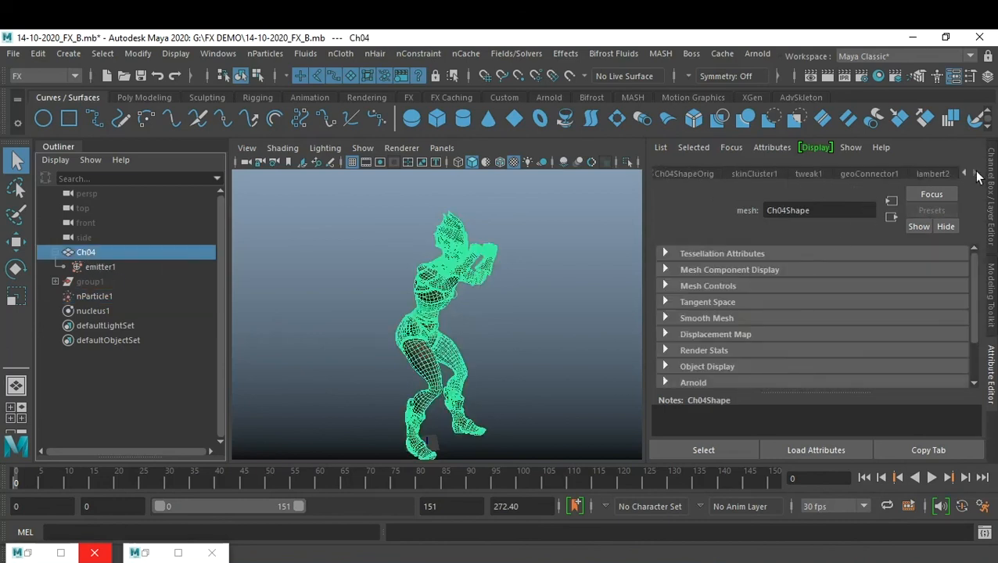
pyautogui.click(934, 174)
pyautogui.click(950, 354)
pyautogui.moveTo(788, 336); pyautogui.dragTo(710, 329)
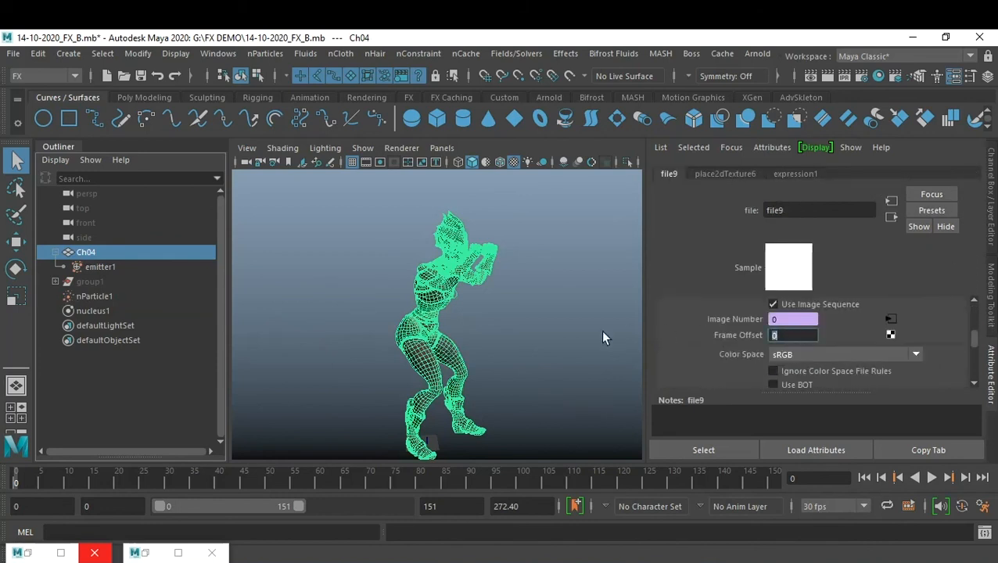
pyautogui.click(515, 328)
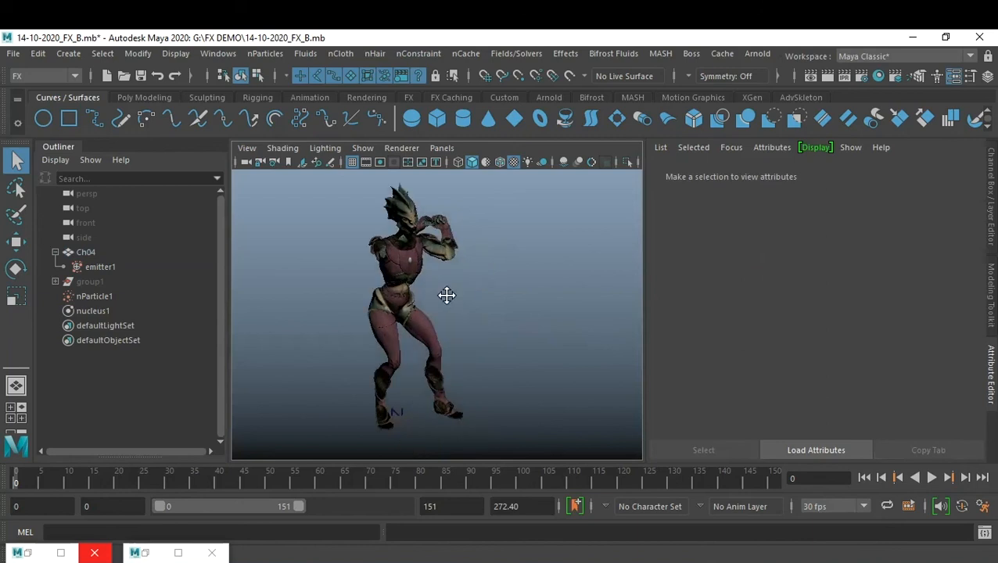
# Step: Expand group1, select the mixamorig10:Hips joint and turn off the display of polygons in the viewport
pyautogui.keyDown('alt'); pyautogui.moveTo(503, 306); pyautogui.dragTo(503, 293); pyautogui.keyUp('alt')
pyautogui.keyDown('alt'); pyautogui.moveTo(502, 291); pyautogui.dragTo(514, 294, button='middle'); pyautogui.keyUp('alt')
pyautogui.moveTo(514, 295)
pyautogui.keyDown('alt'); pyautogui.mouseDown()
pyautogui.moveTo(412, 303)
pyautogui.moveTo(345, 289)
pyautogui.moveTo(497, 290)
pyautogui.mouseUp(); pyautogui.keyUp('alt')
pyautogui.keyDown('alt'); pyautogui.moveTo(497, 291); pyautogui.dragTo(501, 295, button='middle'); pyautogui.keyUp('alt')
pyautogui.keyDown('alt'); pyautogui.moveTo(501, 296); pyautogui.dragTo(481, 290, button='right'); pyautogui.keyUp('alt')
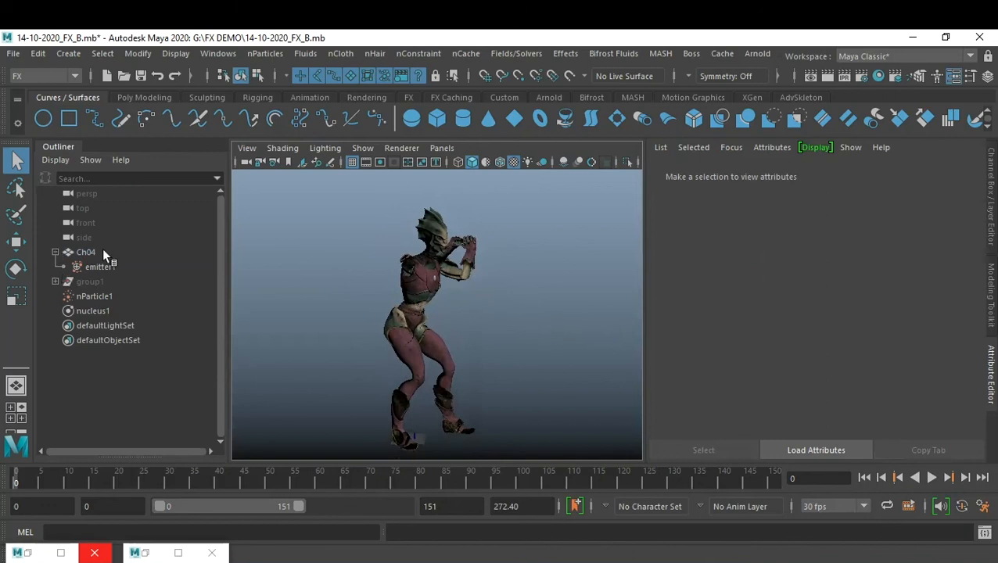
pyautogui.click(56, 282)
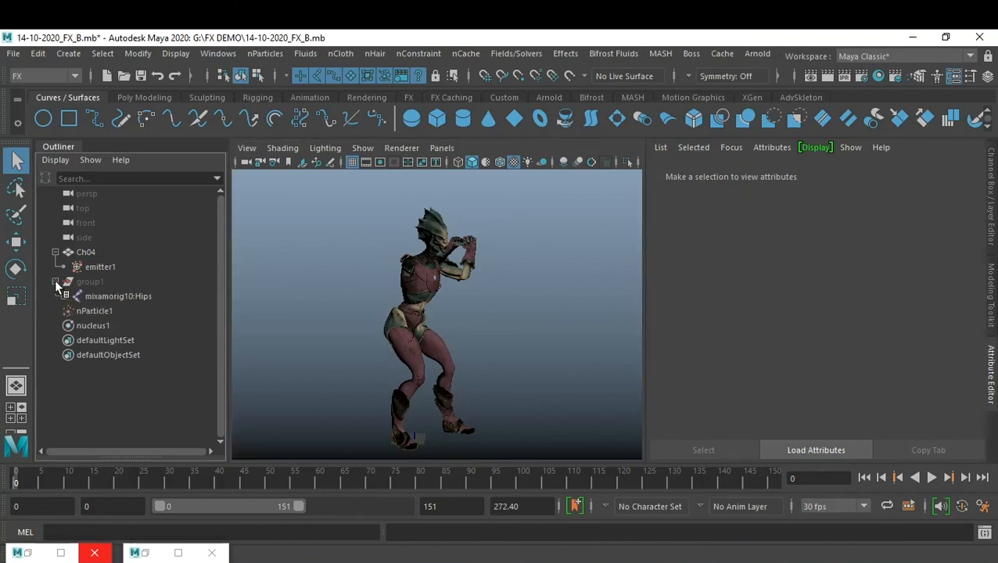
pyautogui.click(95, 296)
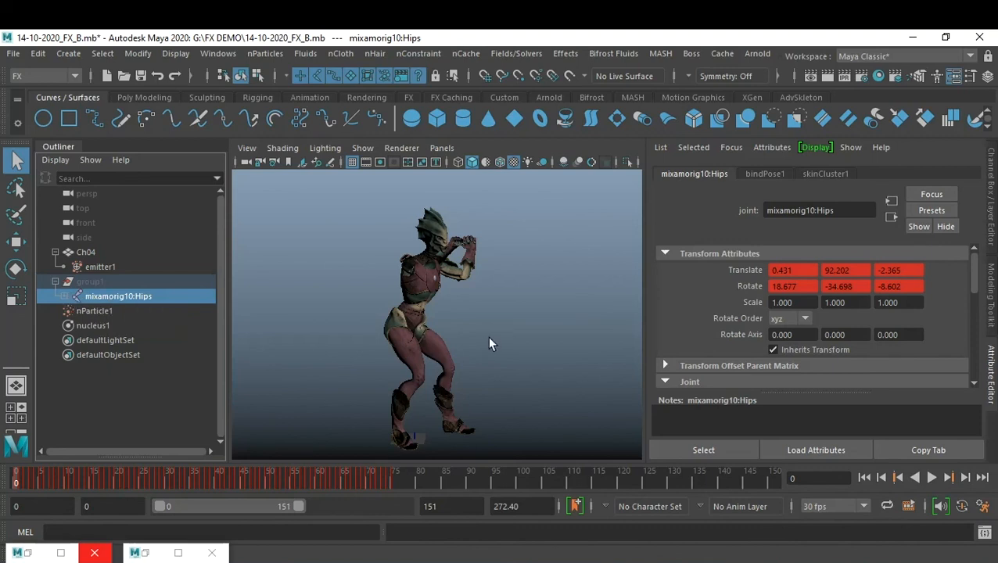
pyautogui.click(365, 149)
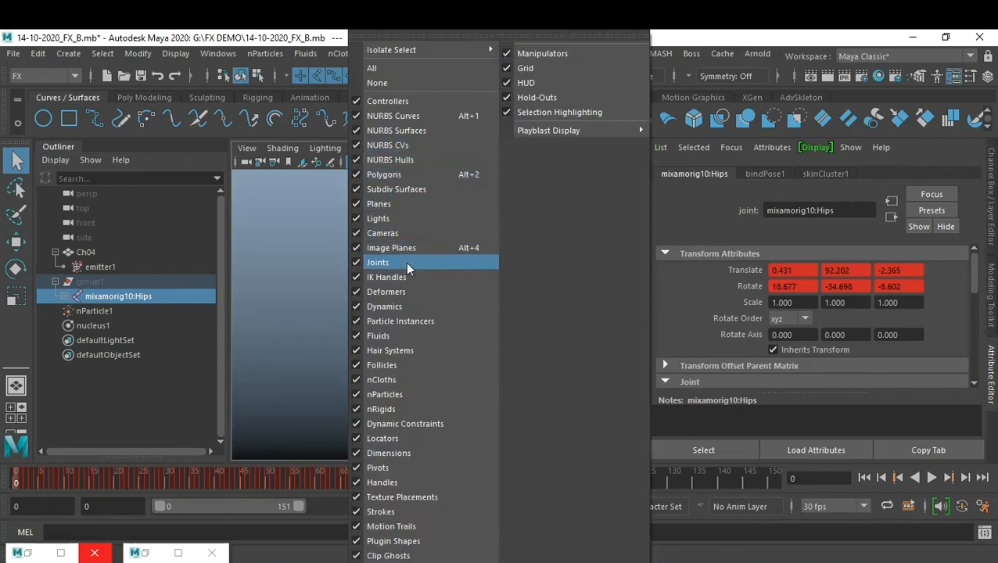
pyautogui.click(401, 176)
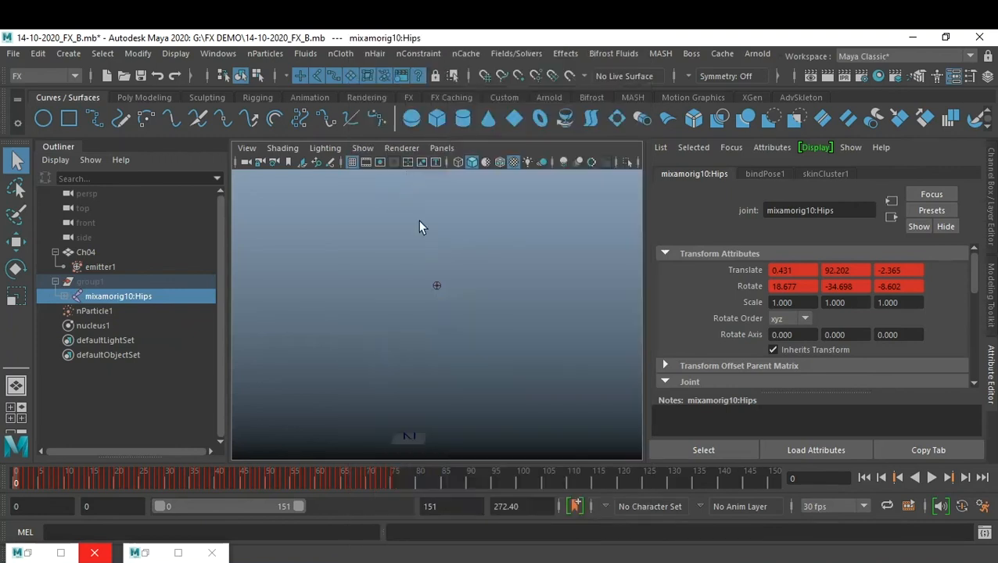
# Step: Unhide group1 to show the character's skeleton in the viewport
pyautogui.click(362, 148)
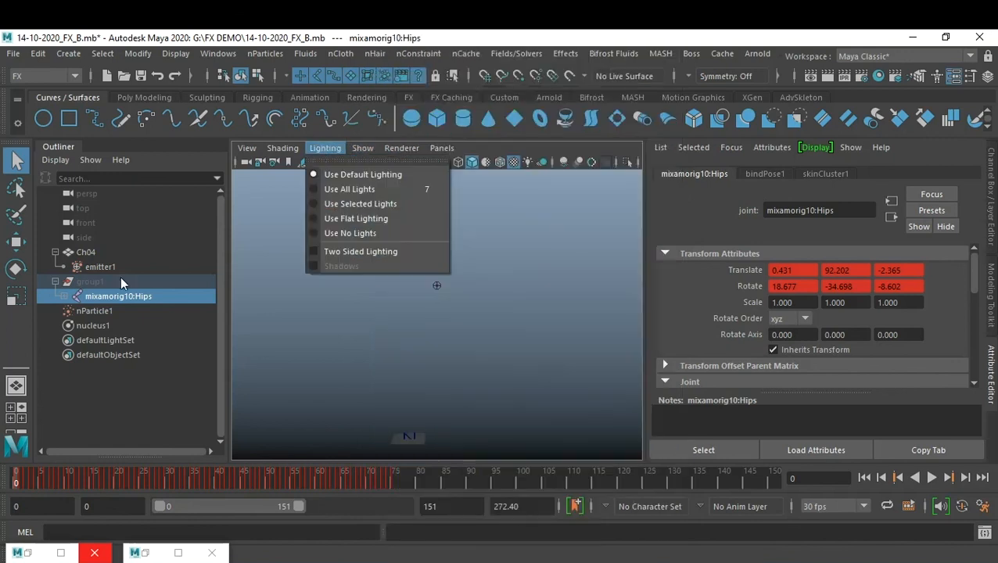
pyautogui.click(90, 275)
pyautogui.click(95, 281)
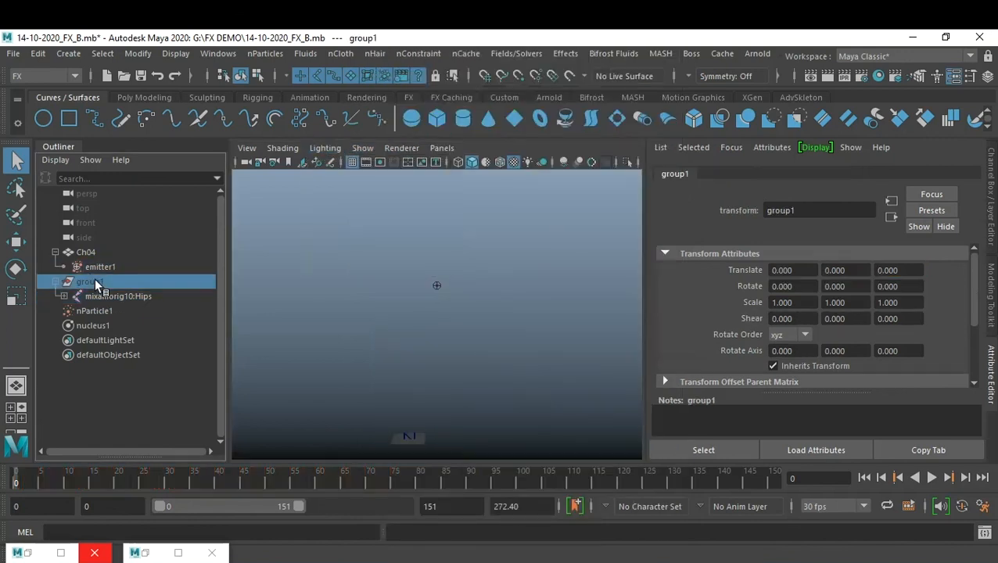
pyautogui.hotkey('shift', 'h')
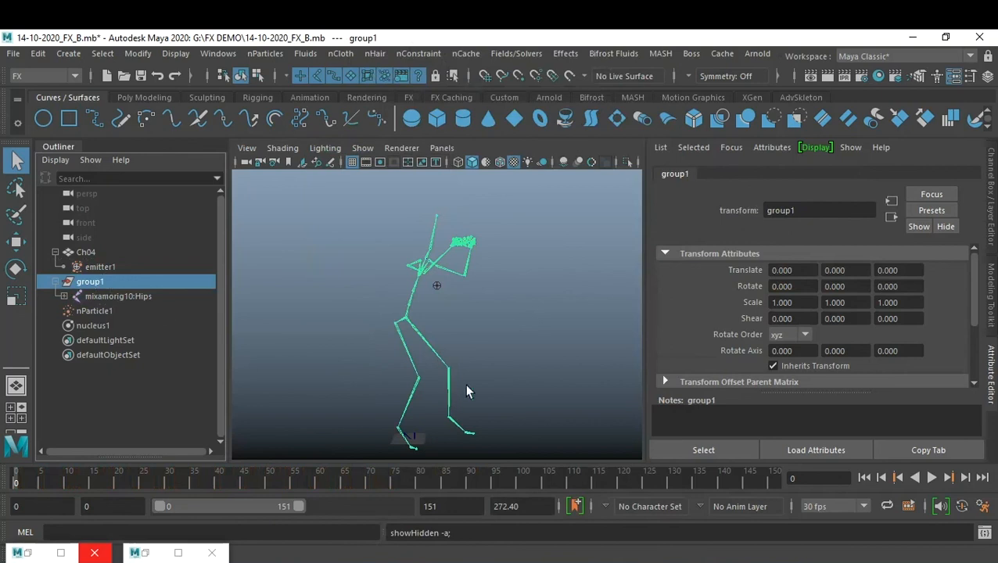
# Step: Try to select the full joint hierarchy below mixamorig10:Hips from the viewport
pyautogui.click(115, 299)
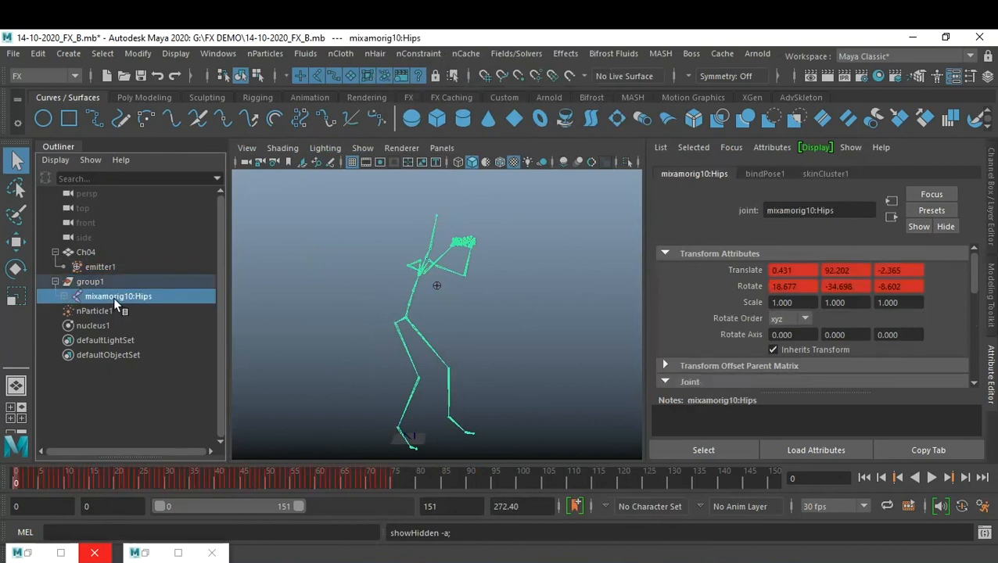
pyautogui.rightClick(408, 310)
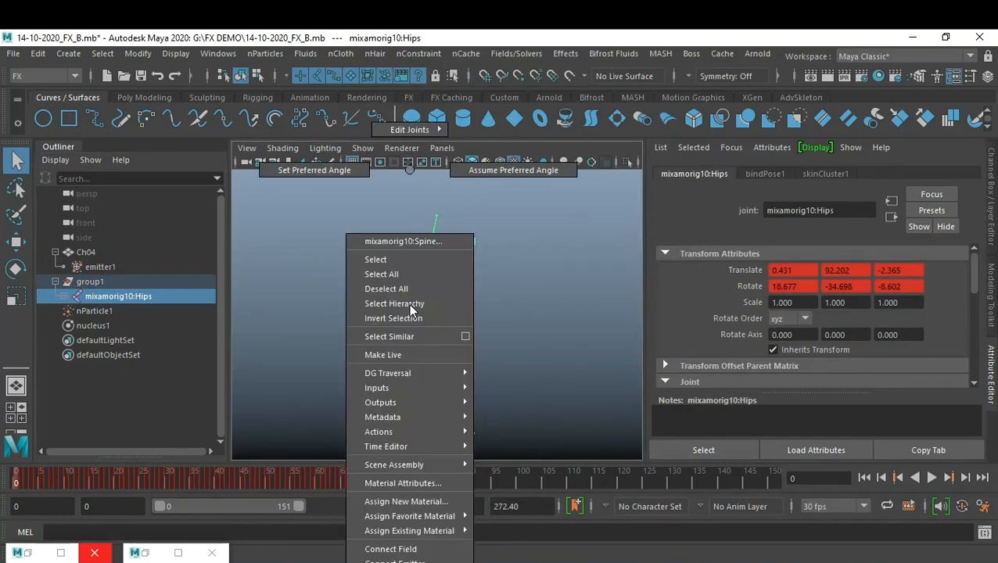
pyautogui.click(405, 302)
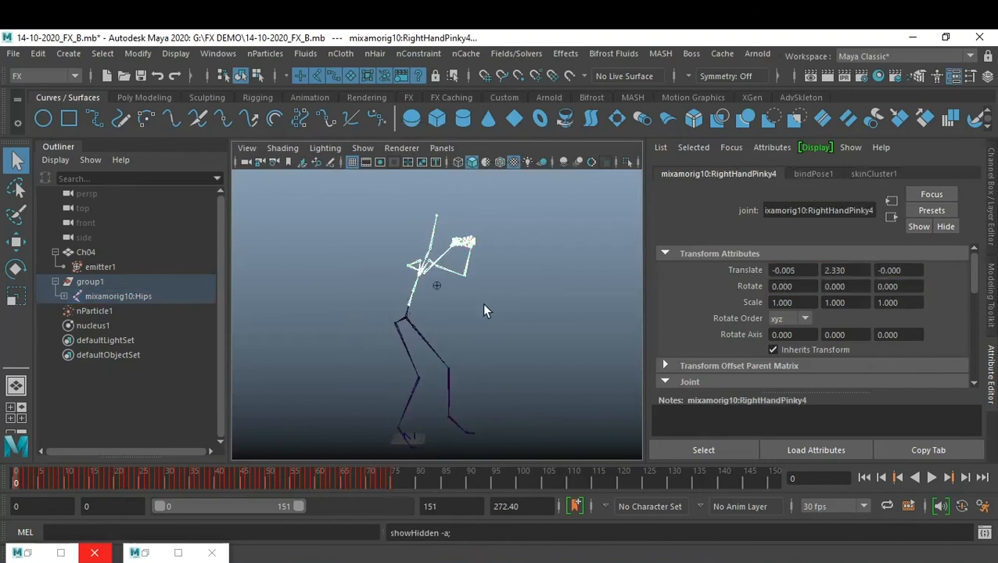
# Step: Select the mixamorig10:Hips joint together with its entire hierarchy and show the joints' channels
pyautogui.click(64, 296)
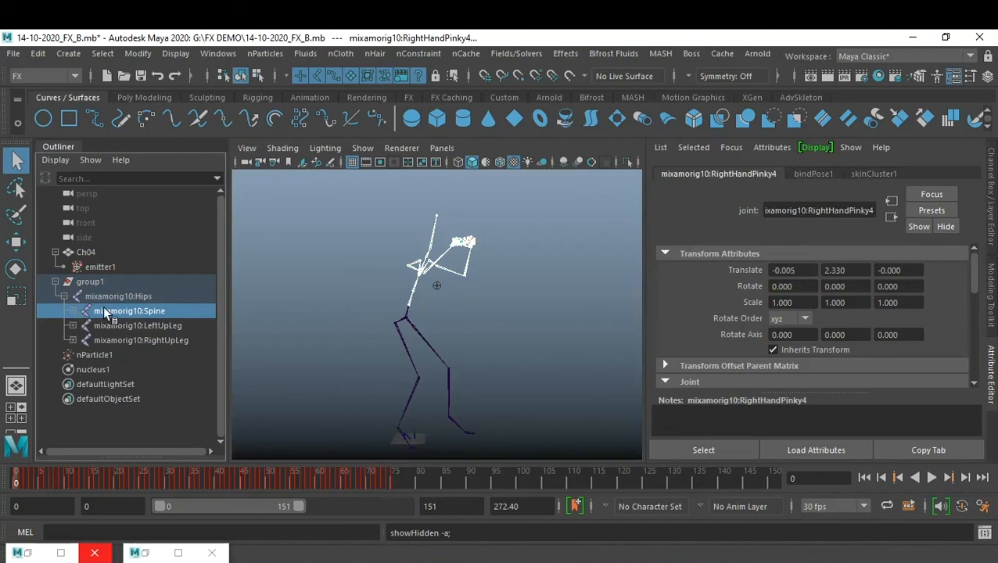
pyautogui.click(135, 298)
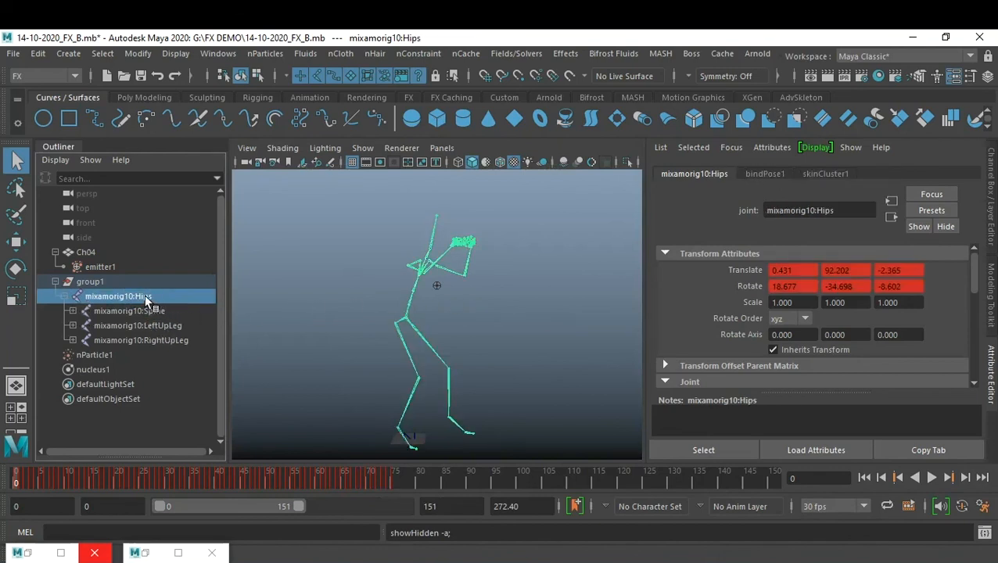
pyautogui.click(136, 309)
pyautogui.click(133, 297)
pyautogui.moveTo(404, 318); pyautogui.dragTo(404, 305, button='right')
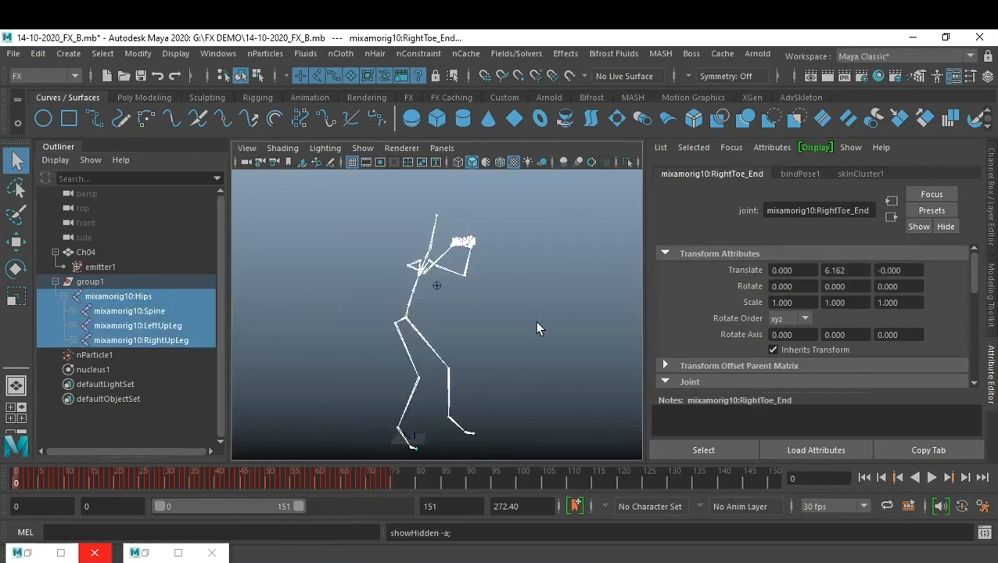
pyautogui.hotkey('ctrl', 'a')
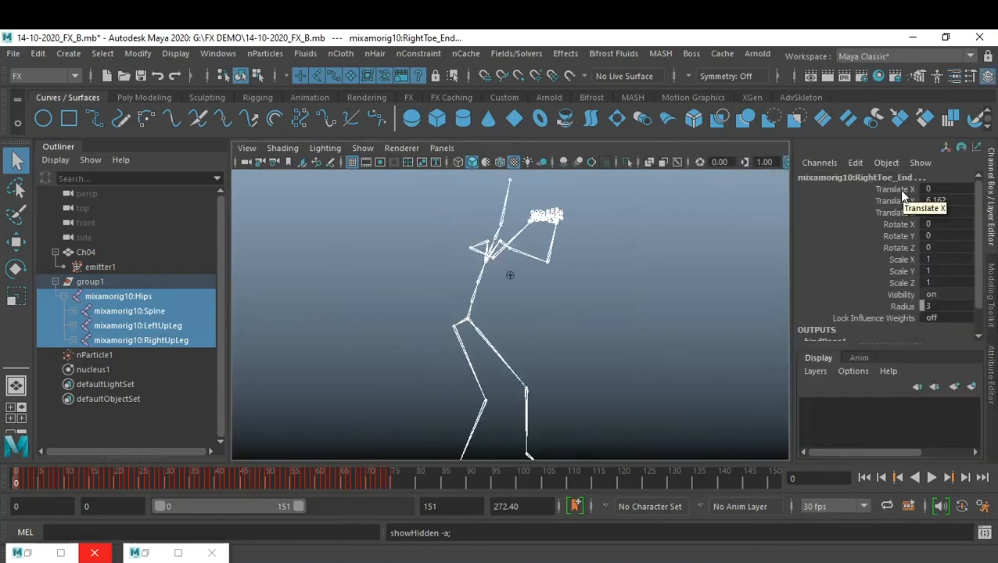
# Step: Save the scene, and save a new version of it as 14-10-2020_FX_C.mb
pyautogui.click(13, 53)
pyautogui.click(43, 113)
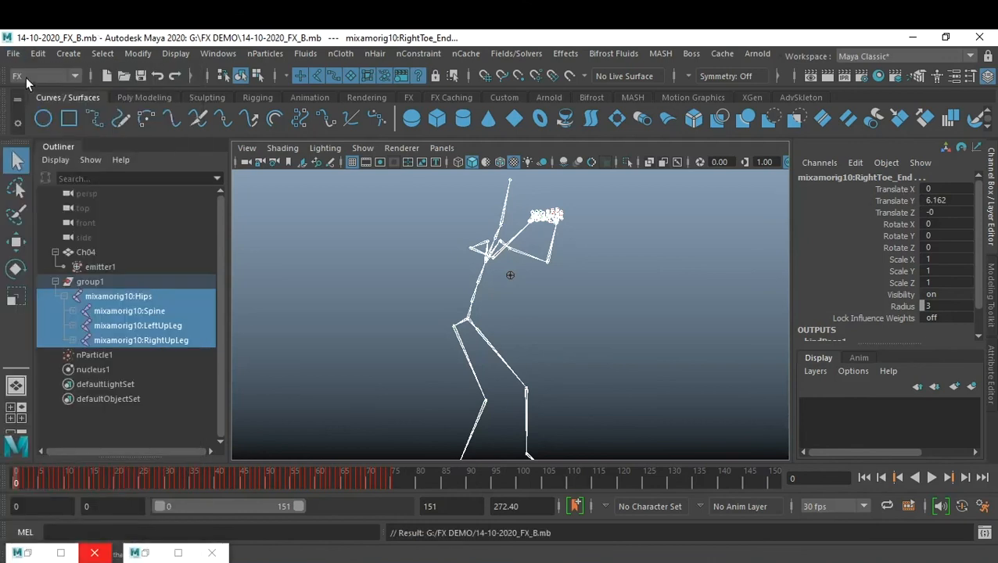
pyautogui.click(13, 53)
pyautogui.click(47, 127)
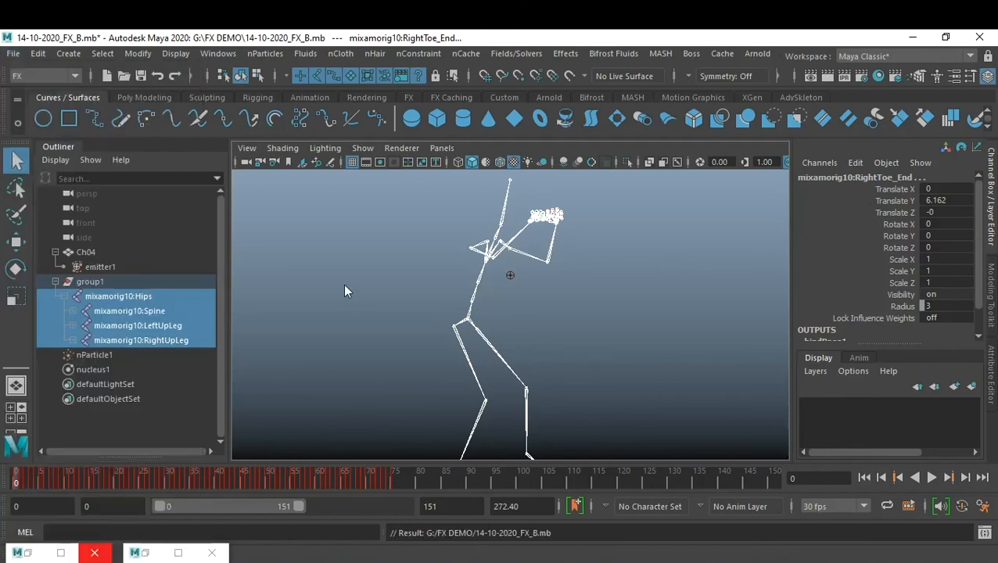
pyautogui.moveTo(304, 481); pyautogui.dragTo(347, 480)
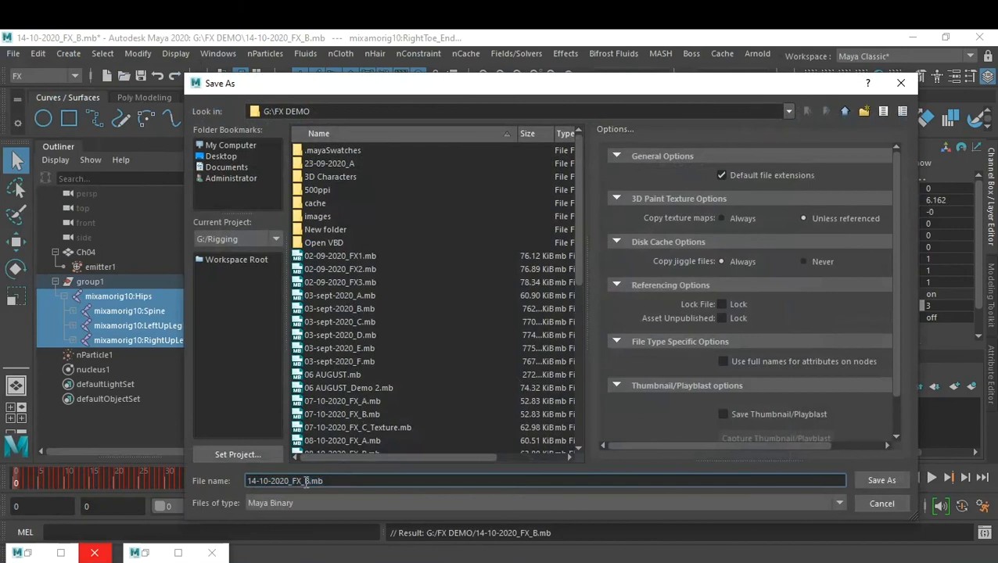
pyautogui.write('C')
pyautogui.click(866, 479)
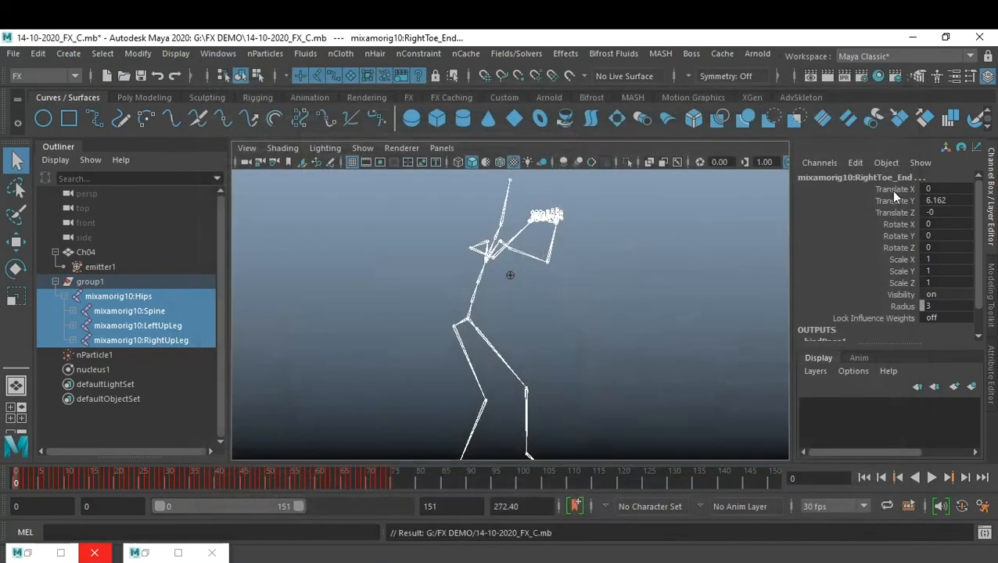
# Step: Break the connections of the Translate and Rotate channels on all selected joints, and clear the selection
pyautogui.moveTo(887, 191); pyautogui.dragTo(889, 250)
pyautogui.rightClick(880, 208)
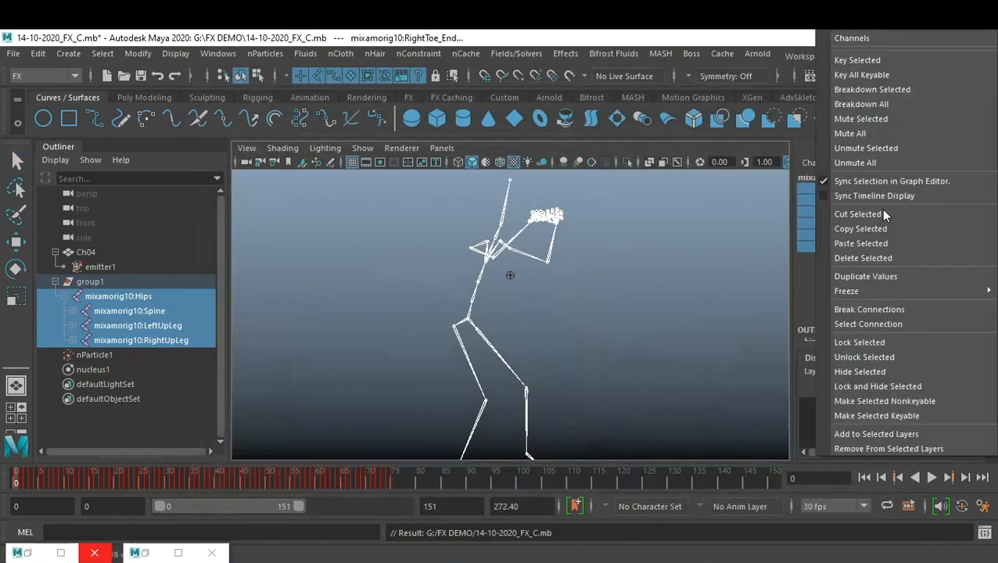
pyautogui.click(901, 310)
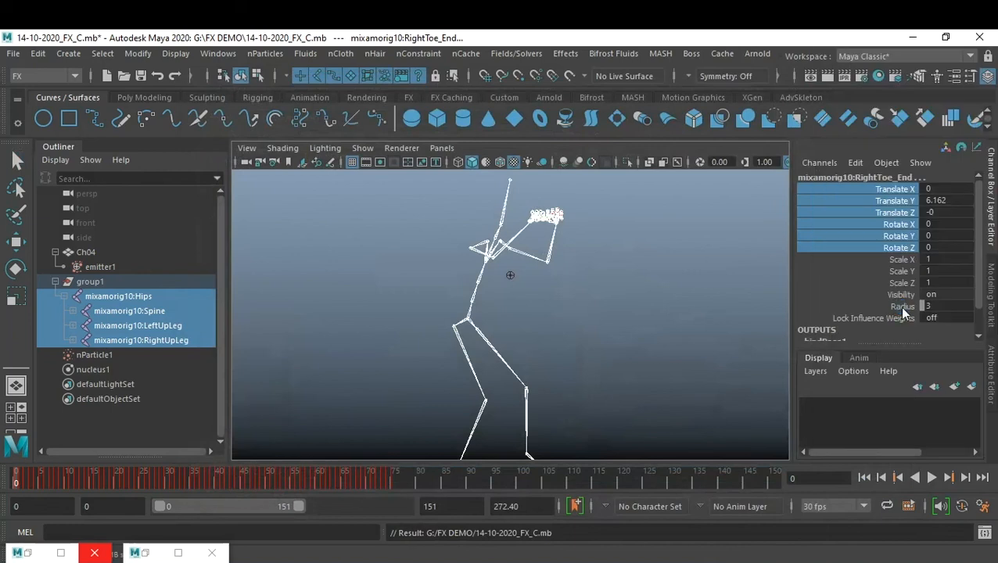
pyautogui.click(662, 335)
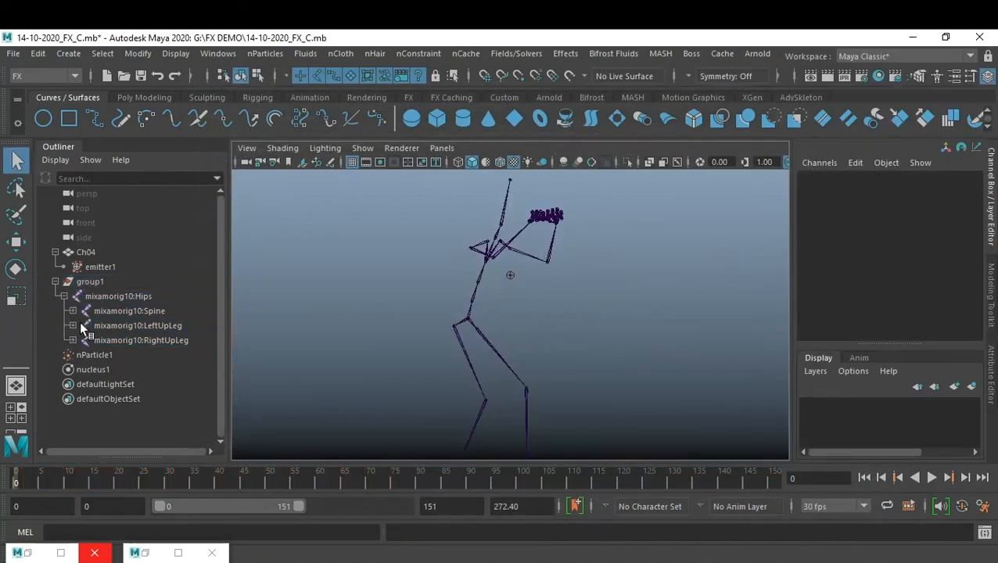
# Step: Hide group1 with the character's joint hierarchy, and briefly play the animation
pyautogui.click(92, 282)
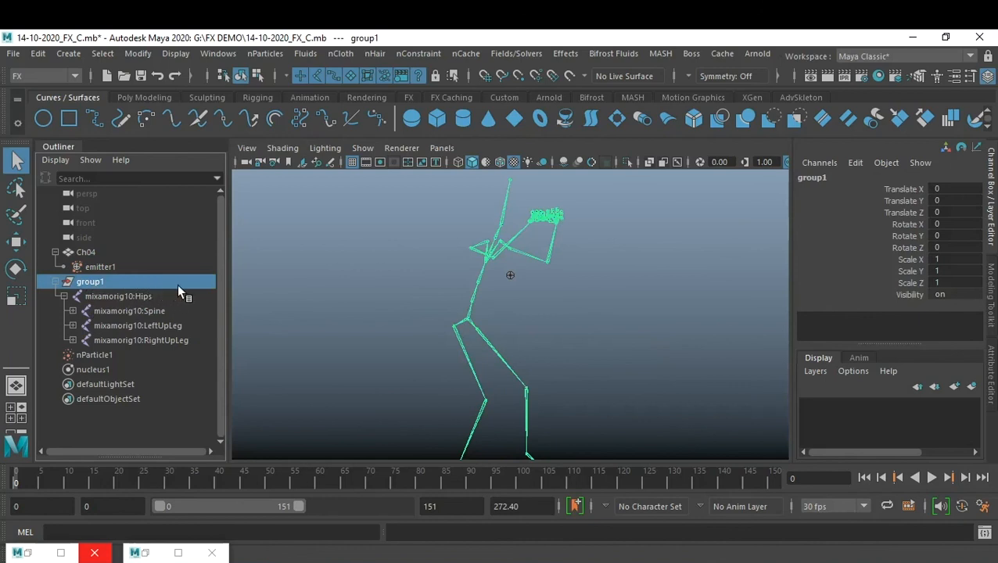
pyautogui.hotkey('ctrl', 'h')
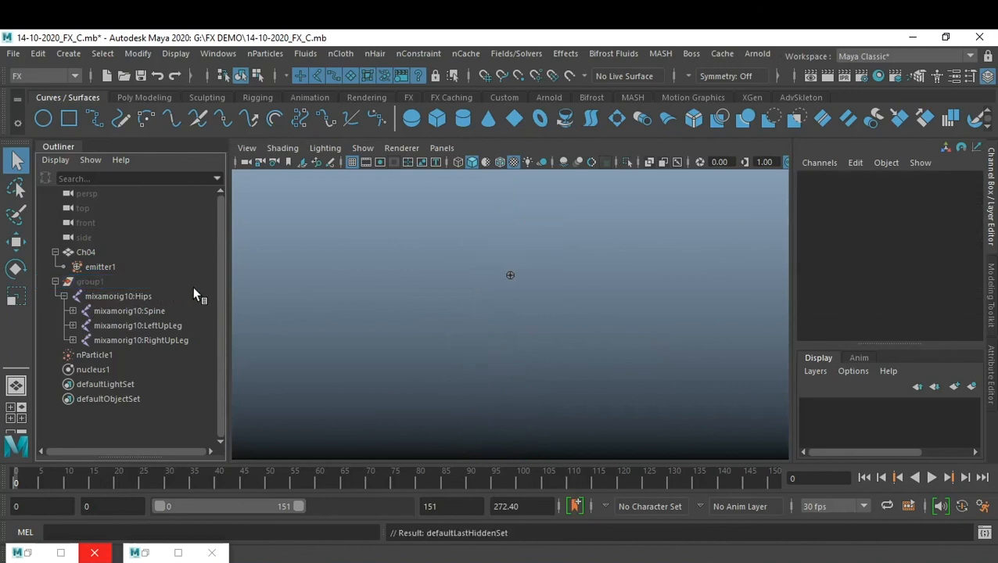
pyautogui.click(930, 478)
pyautogui.click(931, 479)
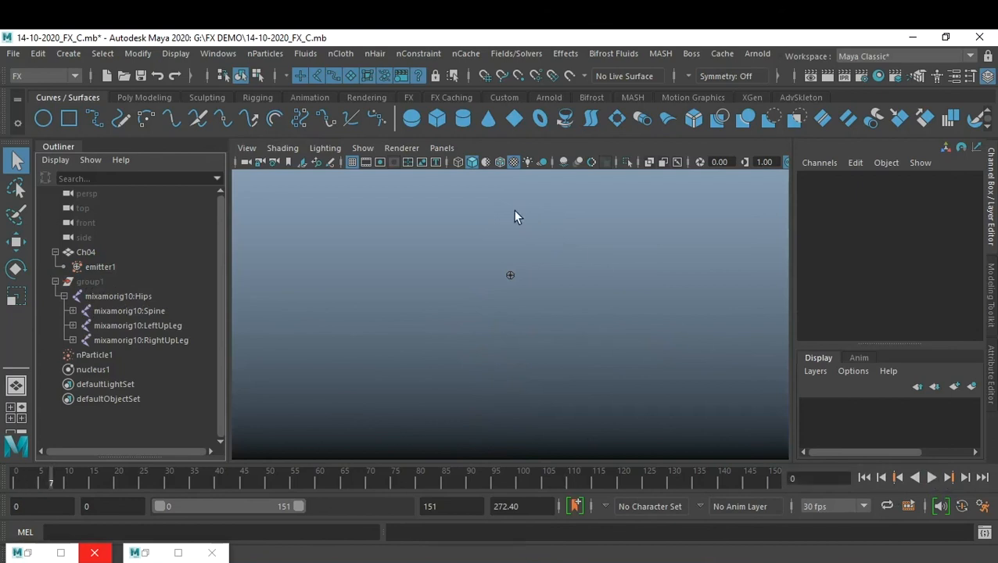
# Step: Display the character mesh in the viewport again and fit its full figure in view
pyautogui.click(363, 156)
pyautogui.click(424, 175)
pyautogui.keyDown('alt'); pyautogui.moveTo(680, 342); pyautogui.dragTo(588, 309, button='right'); pyautogui.keyUp('alt')
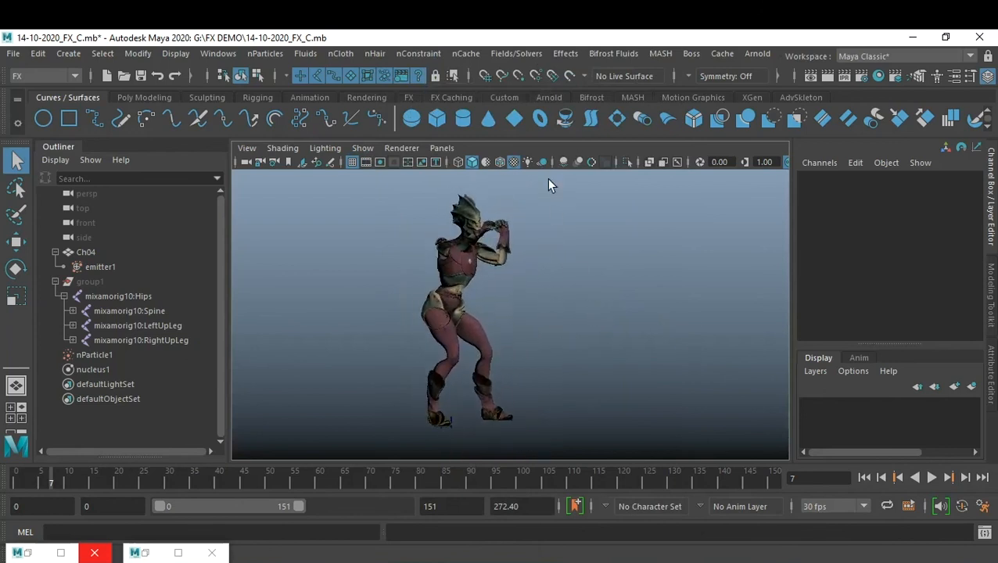
# Step: Enable Multisampling Anti-aliasing in the Viewport 2.0 renderer settings, and close the settings
pyautogui.click(401, 150)
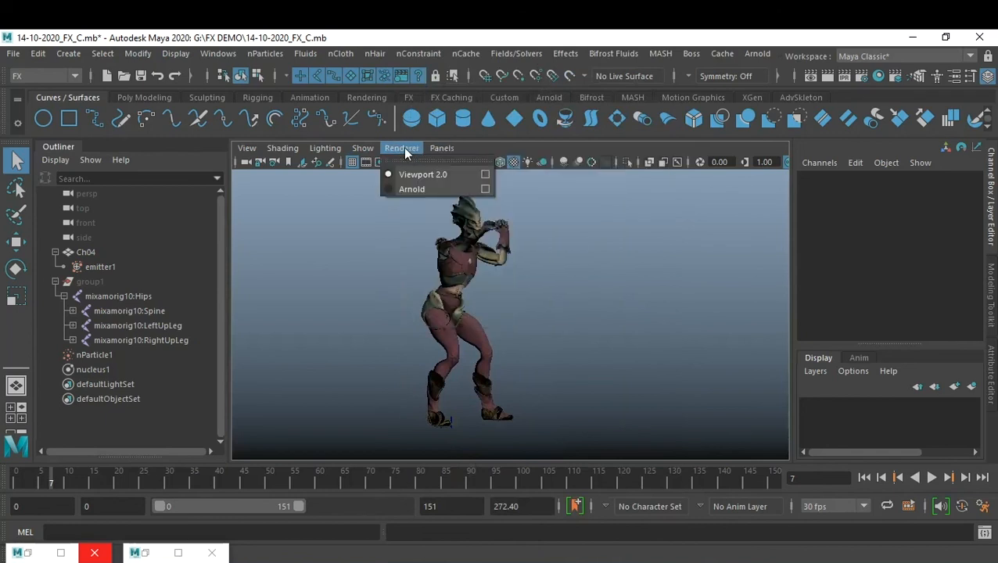
pyautogui.click(484, 175)
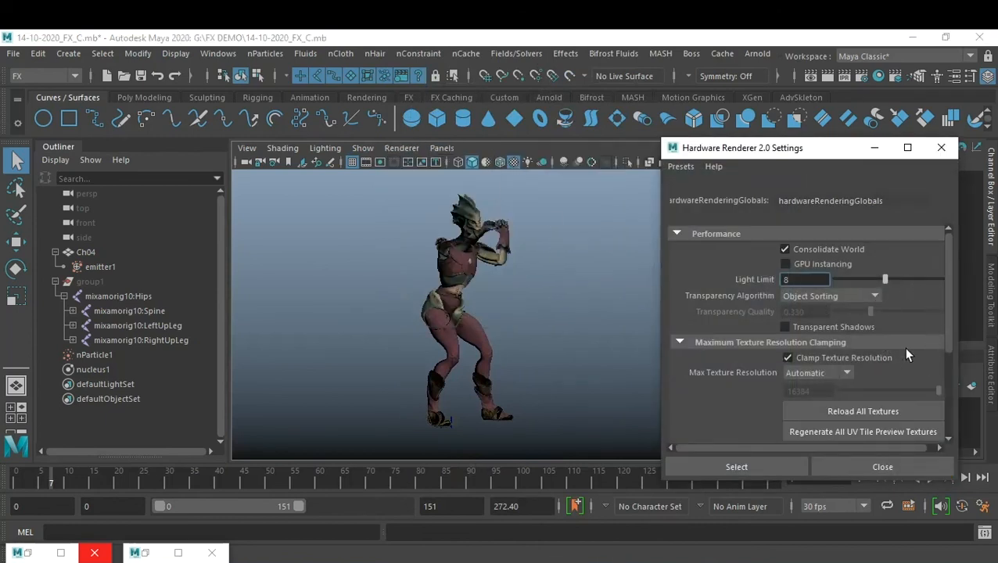
pyautogui.scroll(-3, 903, 350)
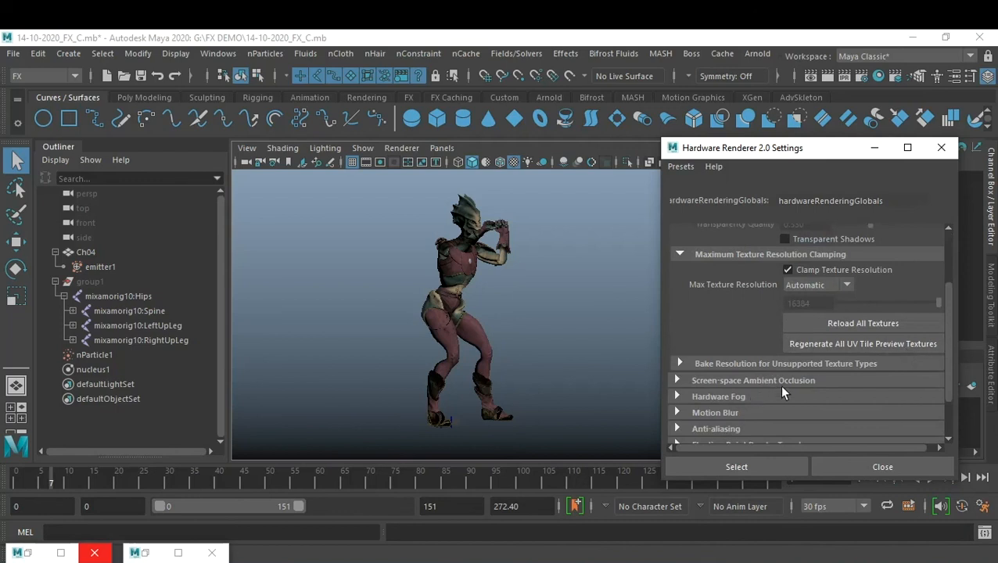
pyautogui.scroll(-2, 758, 376)
pyautogui.click(740, 384)
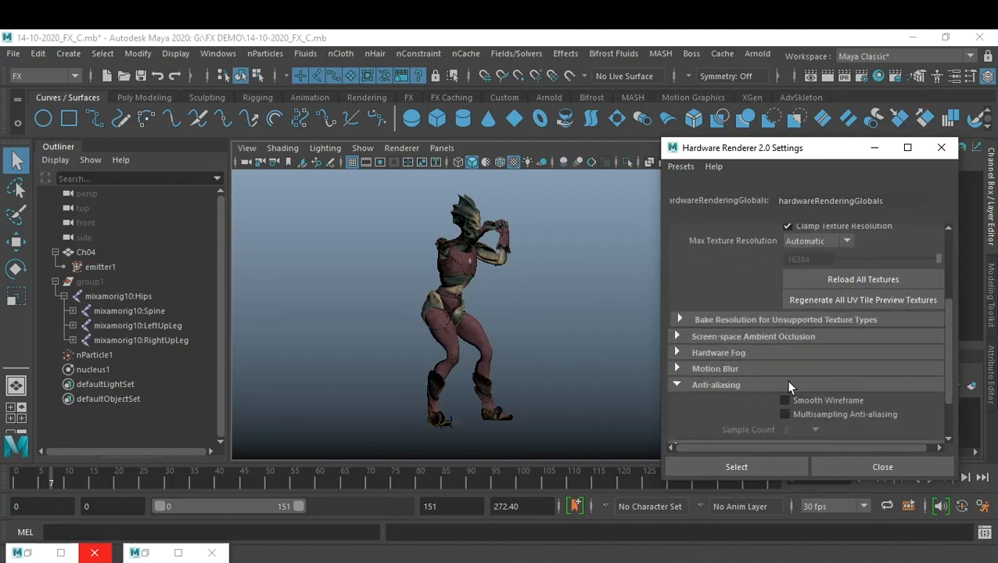
pyautogui.click(881, 467)
# Step: Play the animation from frame 0 to review the character dissolving into particles, and stop the playback
pyautogui.click(864, 477)
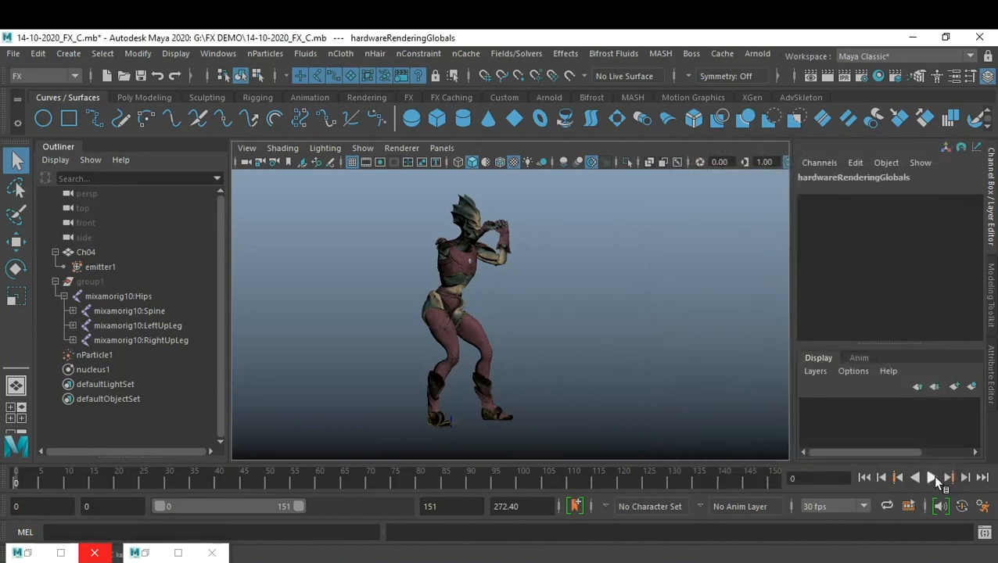
pyautogui.rightClick(659, 479)
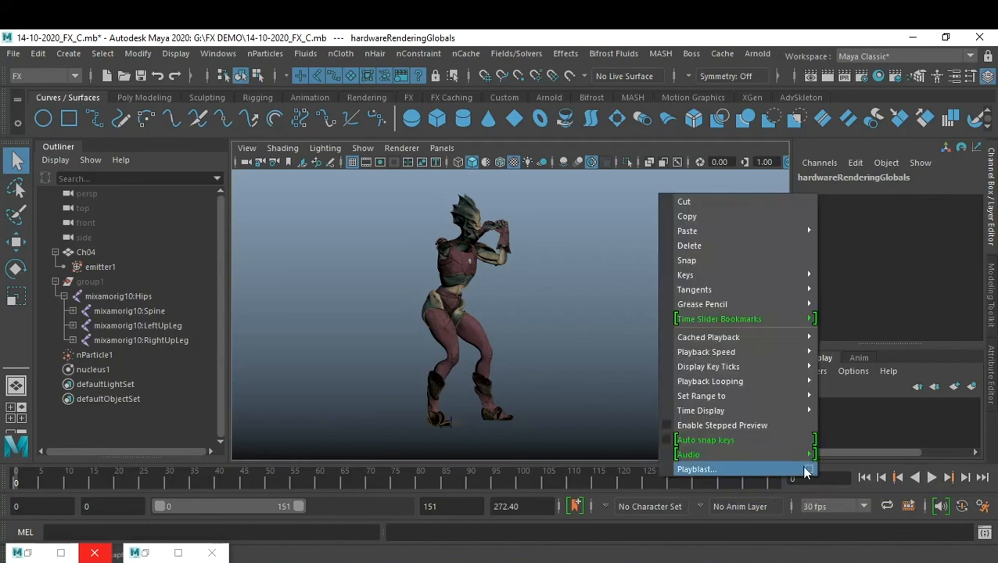
pyautogui.click(931, 477)
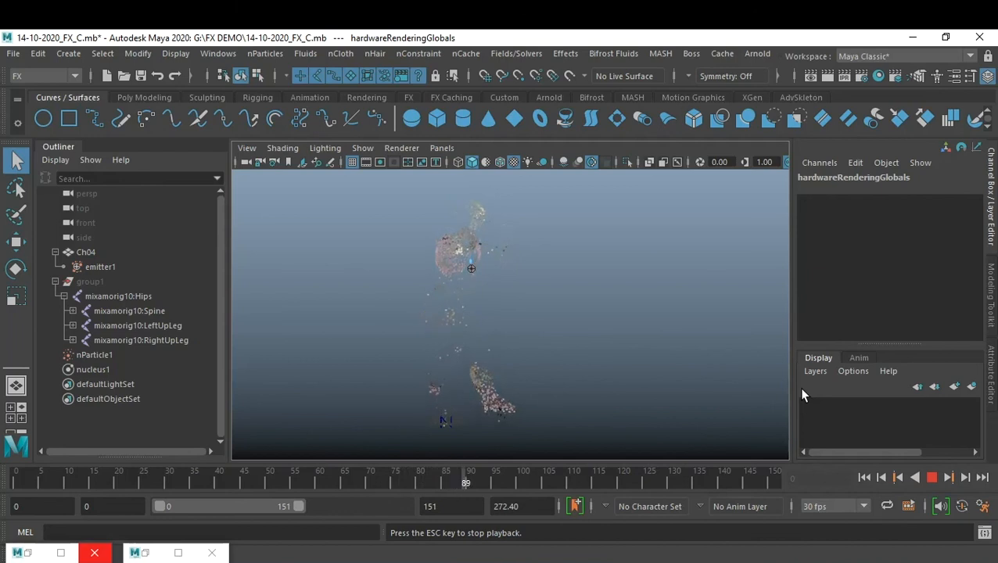
pyautogui.click(931, 476)
# Step: Reframe the perspective view so the full character stands slightly larger in the viewport
pyautogui.keyDown('alt'); pyautogui.moveTo(509, 285); pyautogui.dragTo(524, 280, button='right'); pyautogui.keyUp('alt')
pyautogui.keyDown('alt'); pyautogui.moveTo(524, 280); pyautogui.dragTo(504, 286); pyautogui.keyUp('alt')
pyautogui.keyDown('alt'); pyautogui.moveTo(502, 287); pyautogui.dragTo(520, 292, button='middle'); pyautogui.keyUp('alt')
pyautogui.keyDown('alt'); pyautogui.moveTo(520, 292); pyautogui.dragTo(532, 289, button='right'); pyautogui.keyUp('alt')
pyautogui.keyDown('alt'); pyautogui.moveTo(533, 289); pyautogui.dragTo(551, 285, button='middle'); pyautogui.keyUp('alt')
pyautogui.keyDown('alt'); pyautogui.moveTo(552, 283); pyautogui.dragTo(526, 289, button='right'); pyautogui.keyUp('alt')
pyautogui.keyDown('alt'); pyautogui.moveTo(525, 288); pyautogui.dragTo(525, 284, button='middle'); pyautogui.keyUp('alt')
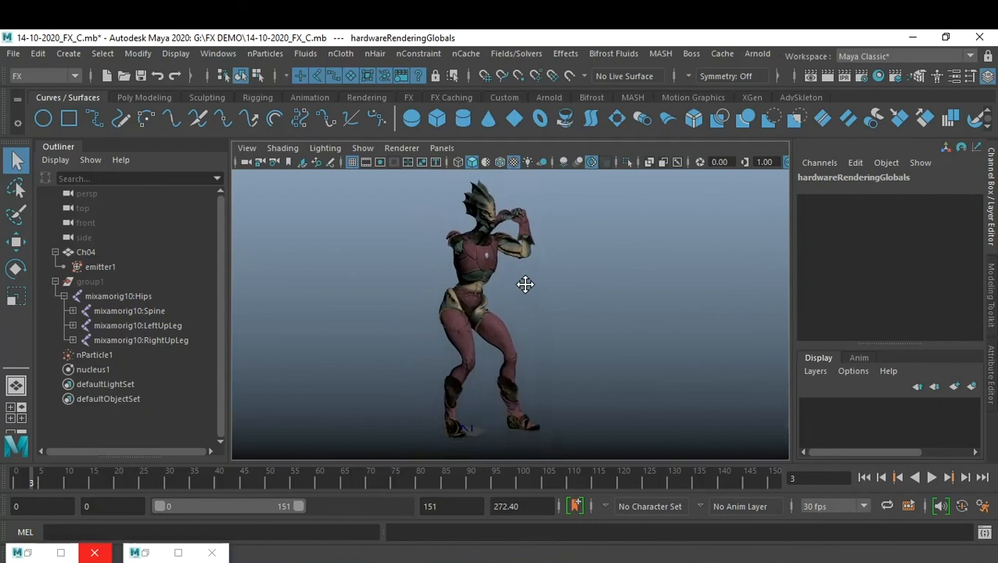